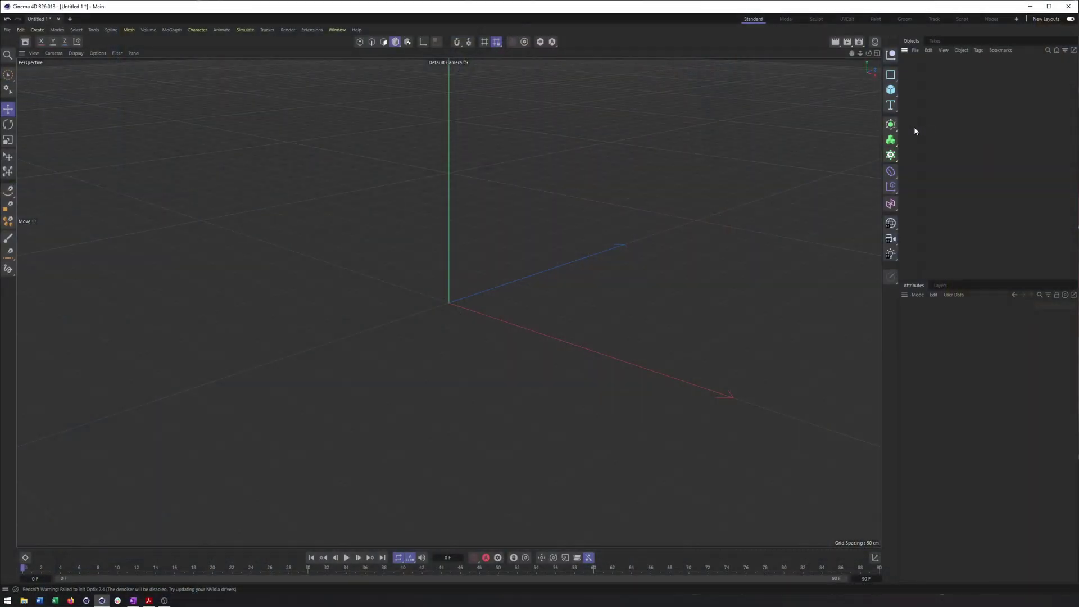
Add a cube primitive at the origin of the empty scene
{"action": "left_click_drag", "start_coordinate": [535, 259], "coordinate": [531, 251], "text": "alt"}
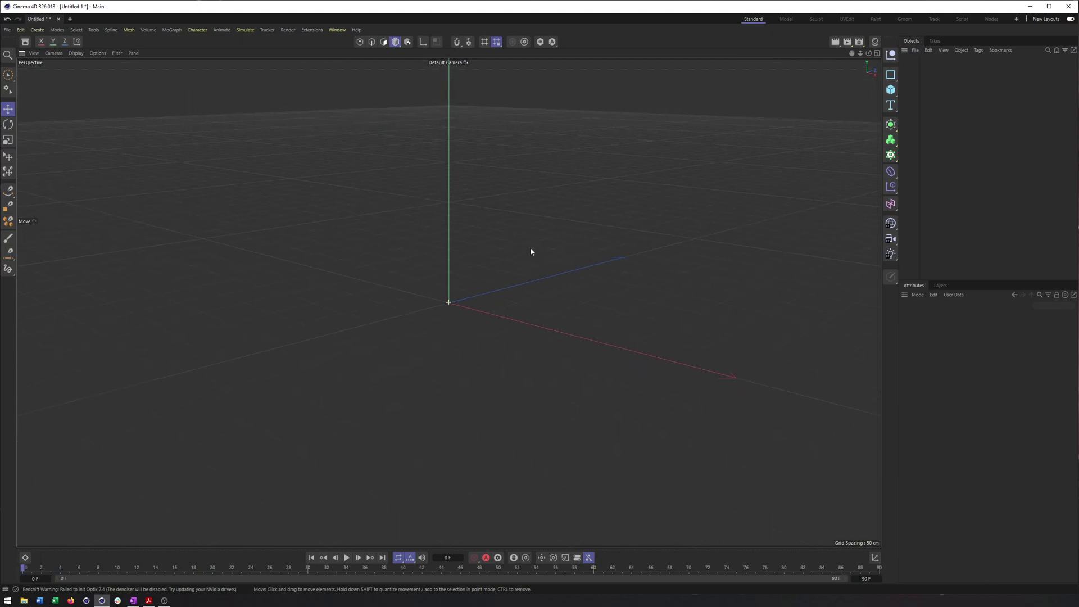
{"action": "left_click", "coordinate": [893, 94]}
{"action": "left_click", "coordinate": [913, 102]}
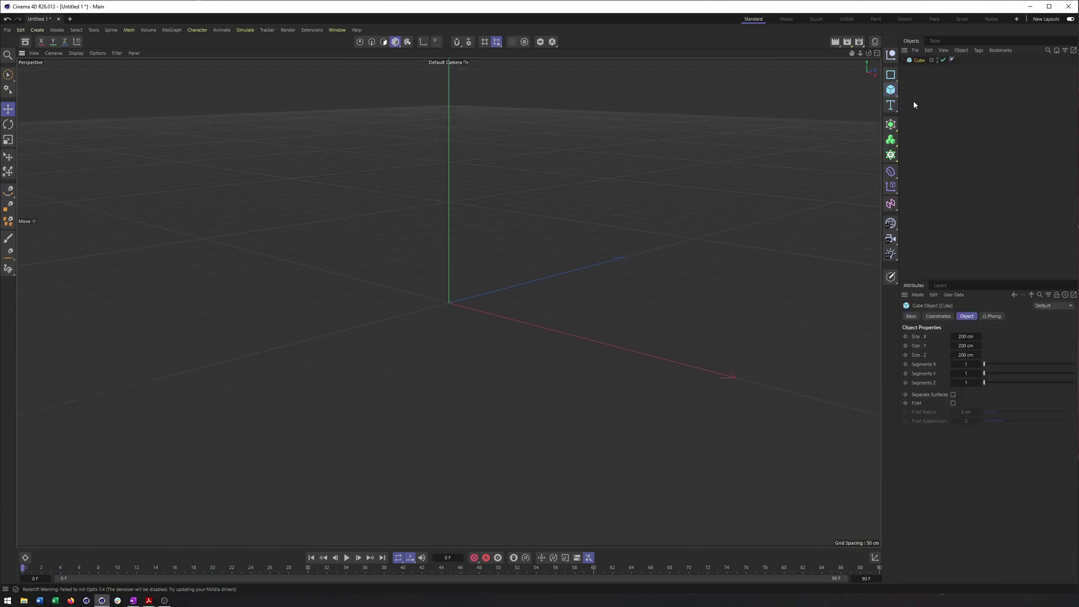
{"action": "scroll", "coordinate": [681, 222], "scroll_direction": "down", "scroll_amount": 3}
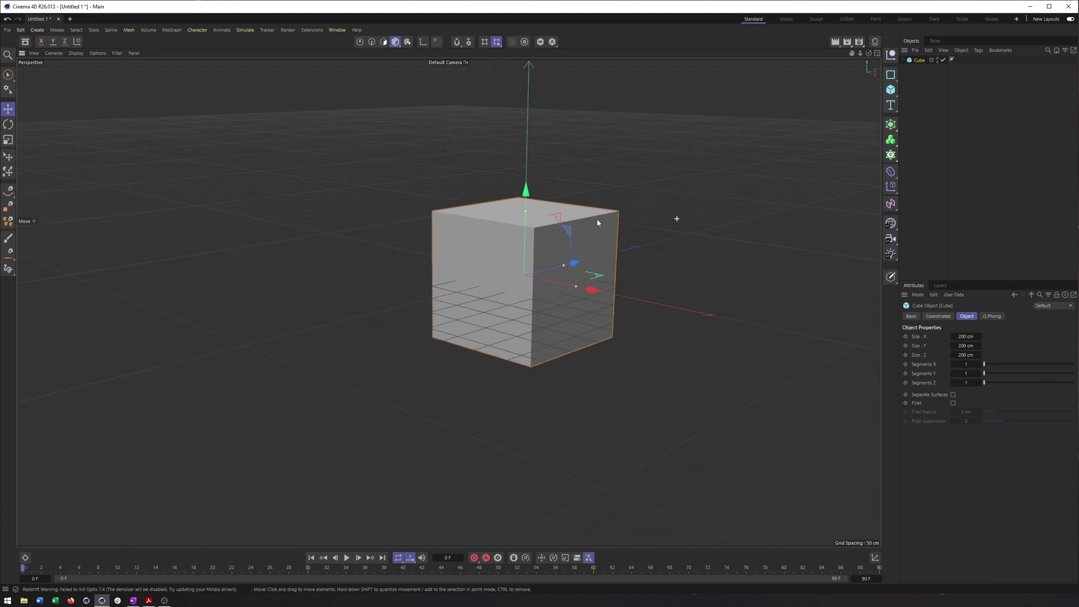
Add a sphere, move it off the cube's centre and scale it down to a radius of about 80 cm
{"action": "left_click", "coordinate": [890, 90]}
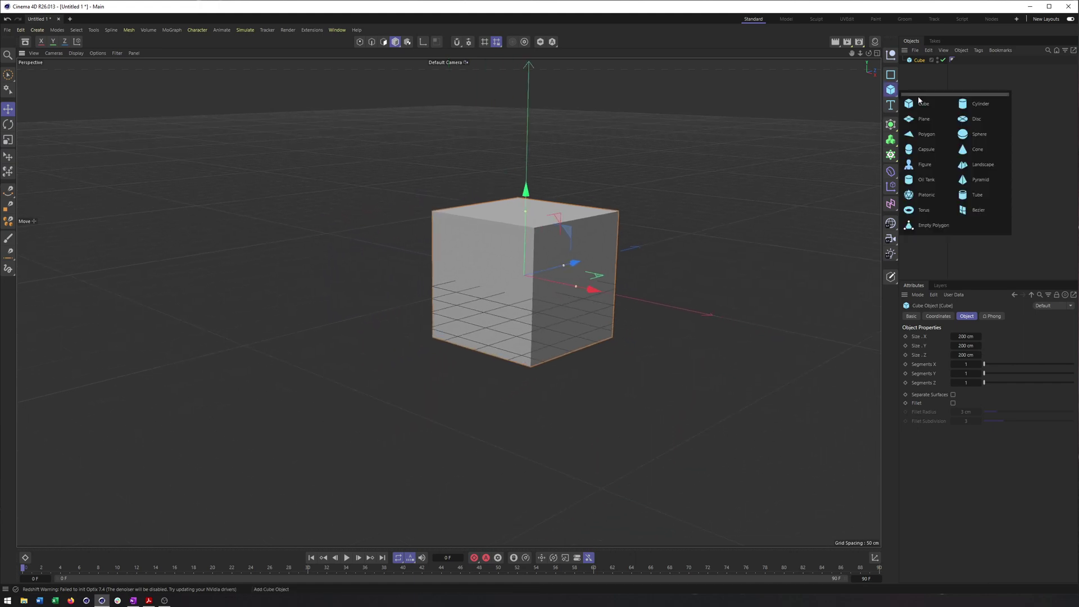
{"action": "left_click", "coordinate": [973, 134]}
{"action": "left_click_drag", "start_coordinate": [567, 240], "coordinate": [577, 196]}
{"action": "key", "text": "t"}
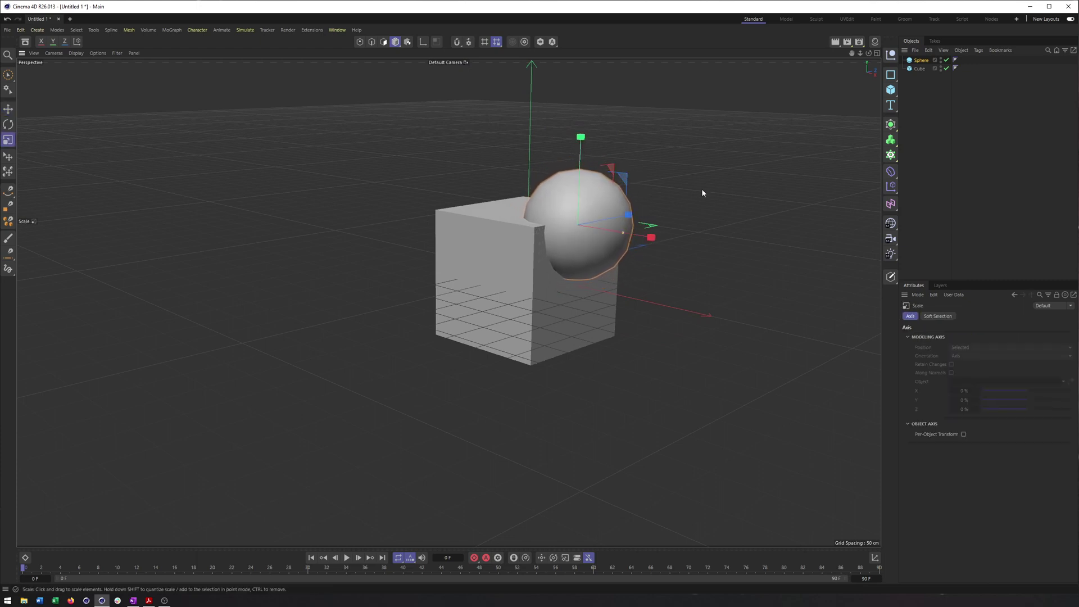
Move the sphere over the middle of the cube so it sits partly sunk into the cube's top face
{"action": "key", "text": "e"}
{"action": "left_click_drag", "start_coordinate": [647, 236], "coordinate": [587, 218]}
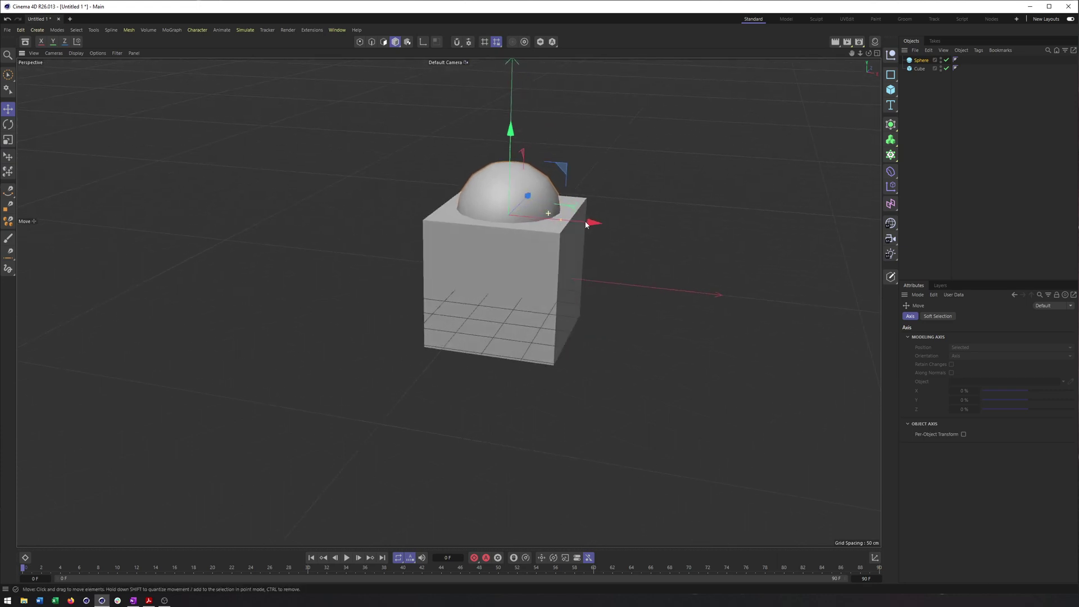
{"action": "left_click_drag", "start_coordinate": [488, 202], "coordinate": [481, 213], "text": "alt"}
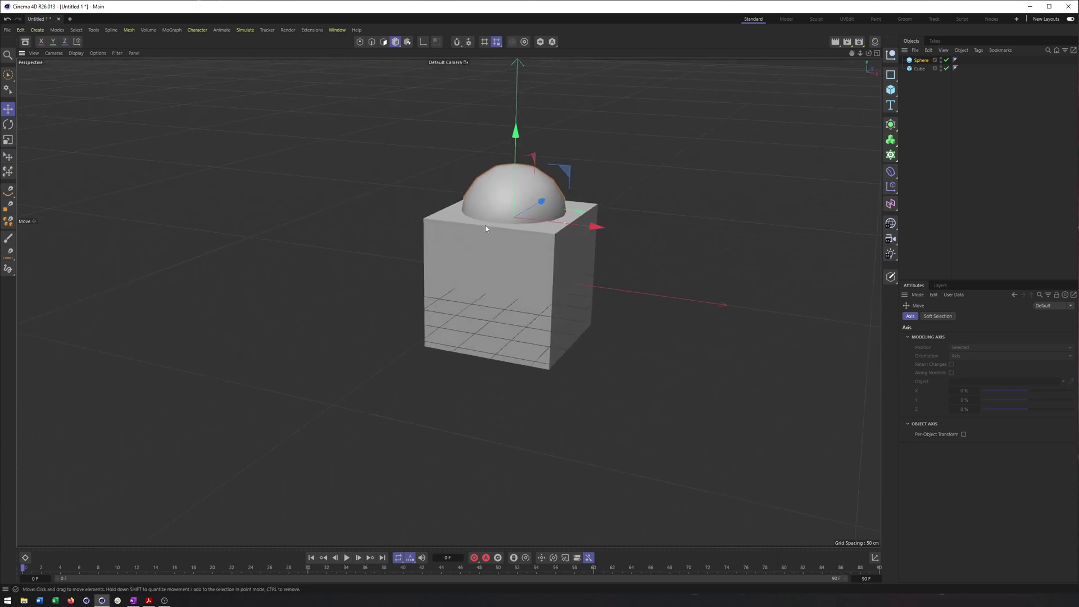
Add a Boole generator and nest the sphere and the cube under it, with the sphere as the first child
{"action": "left_click", "coordinate": [891, 124]}
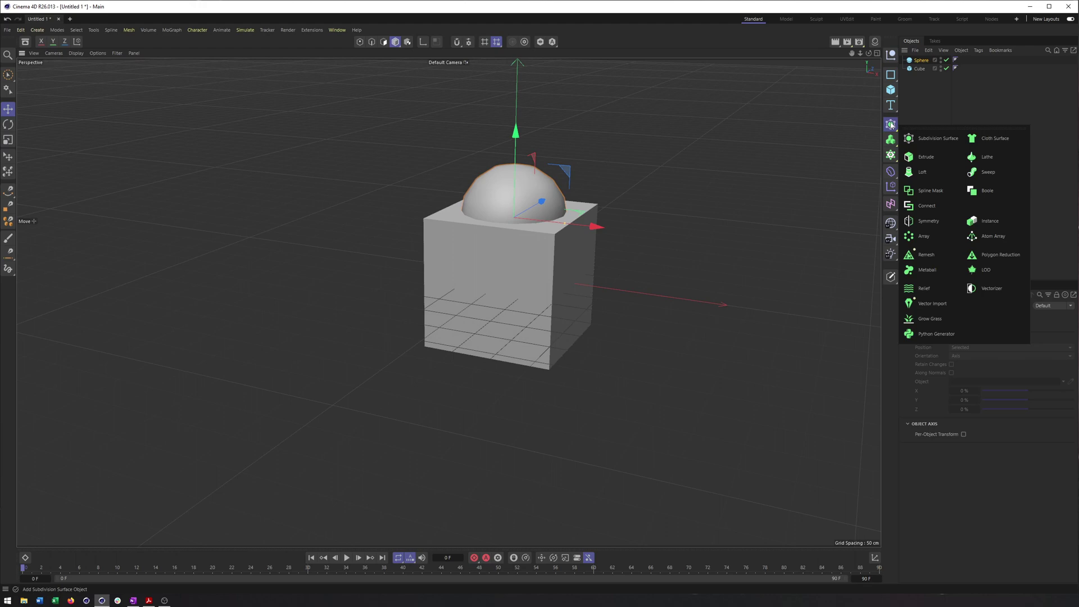
{"action": "left_click", "coordinate": [992, 195]}
{"action": "left_click_drag", "start_coordinate": [922, 96], "coordinate": [921, 64]}
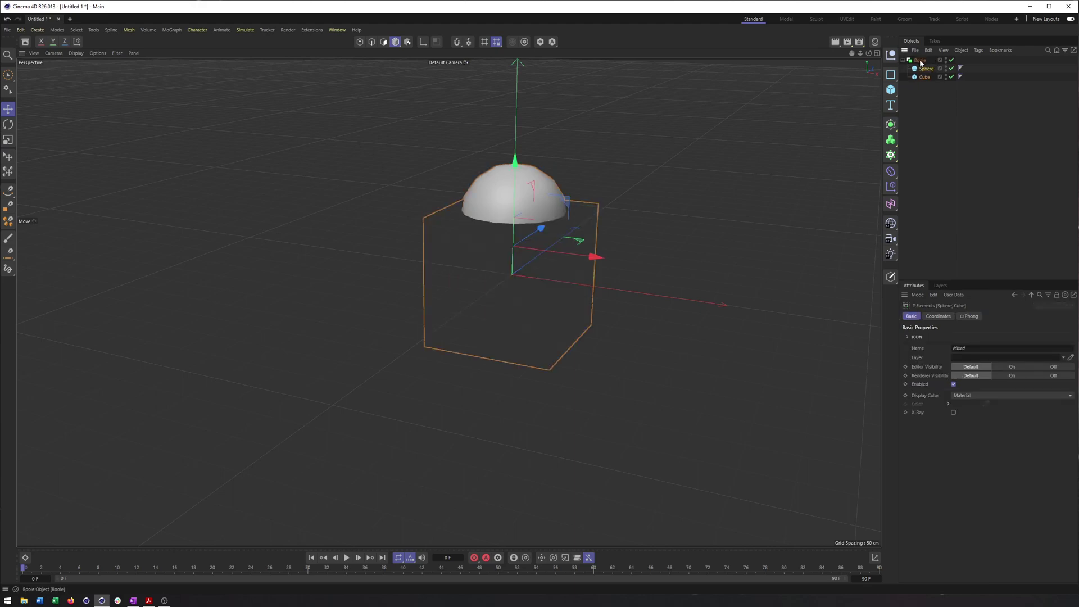
{"action": "left_click", "coordinate": [926, 68]}
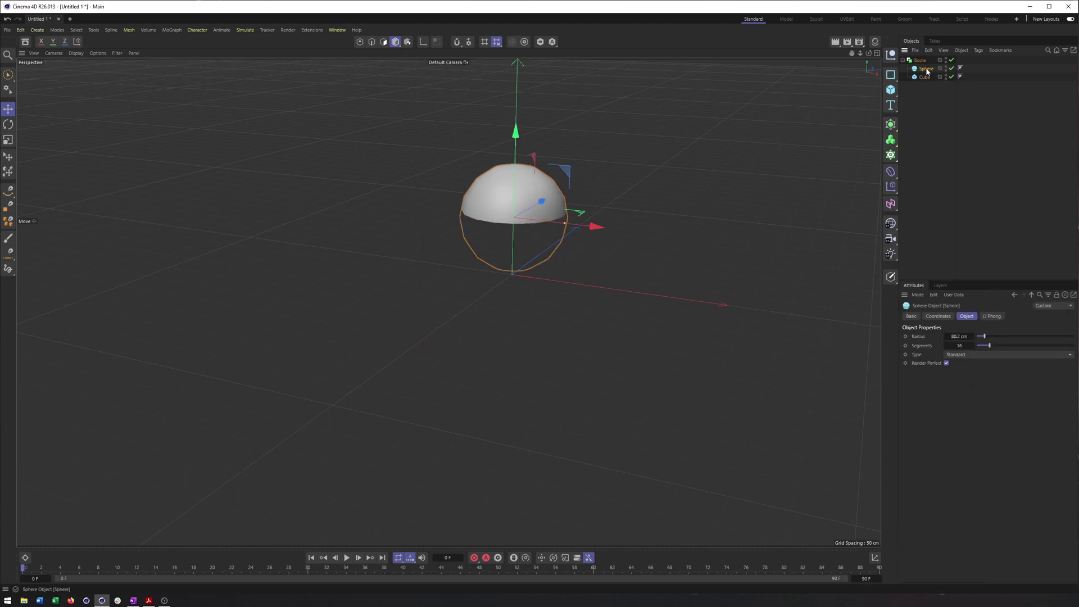
{"action": "left_click", "coordinate": [926, 77]}
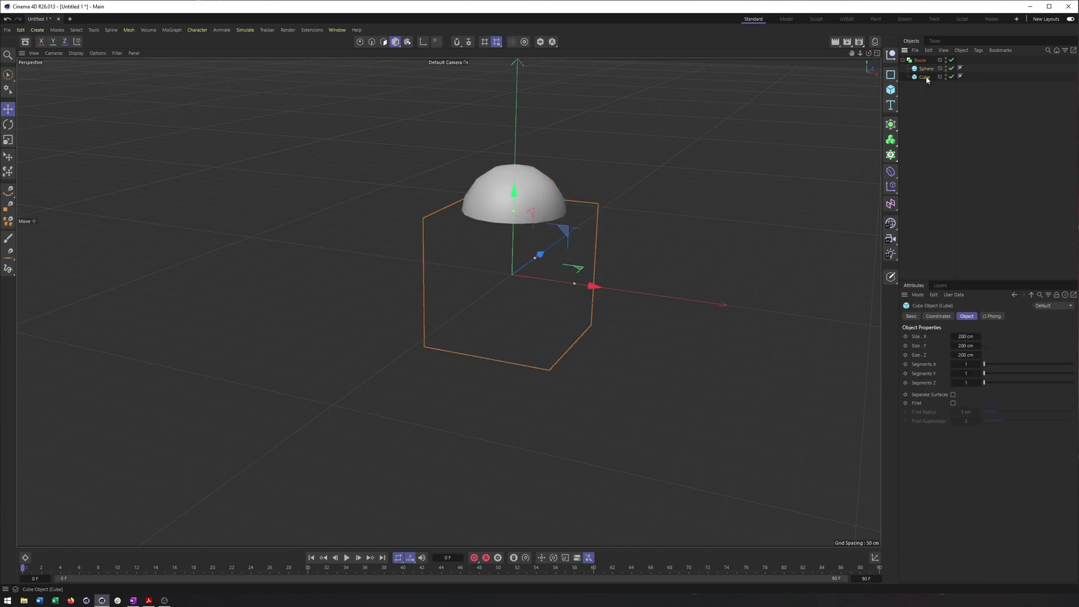
Set the Boole object's Boolean Type to A union B
{"action": "left_click", "coordinate": [919, 61]}
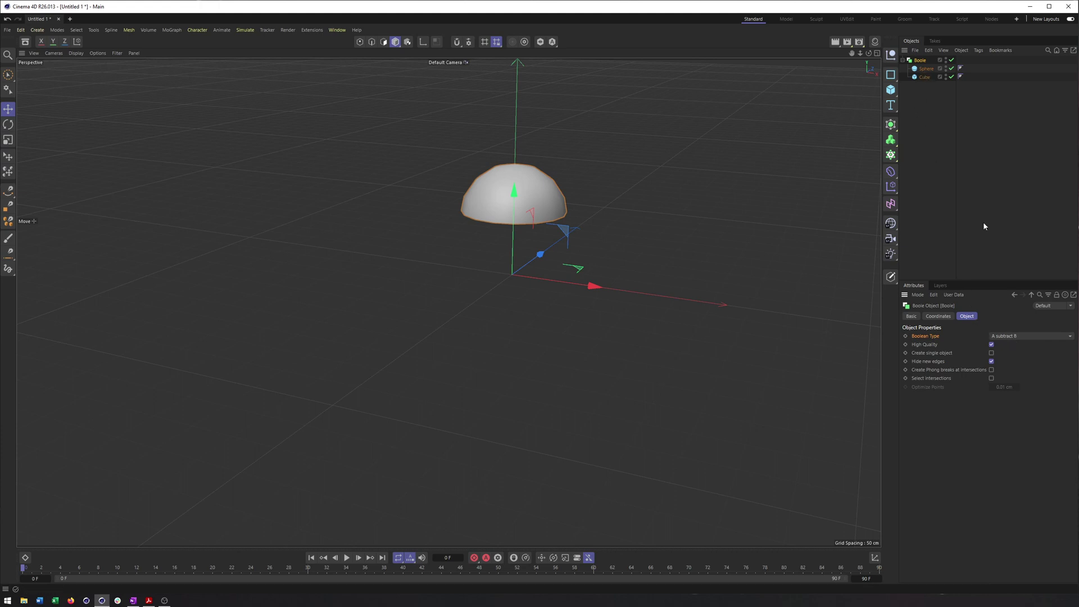
{"action": "left_click", "coordinate": [1017, 339]}
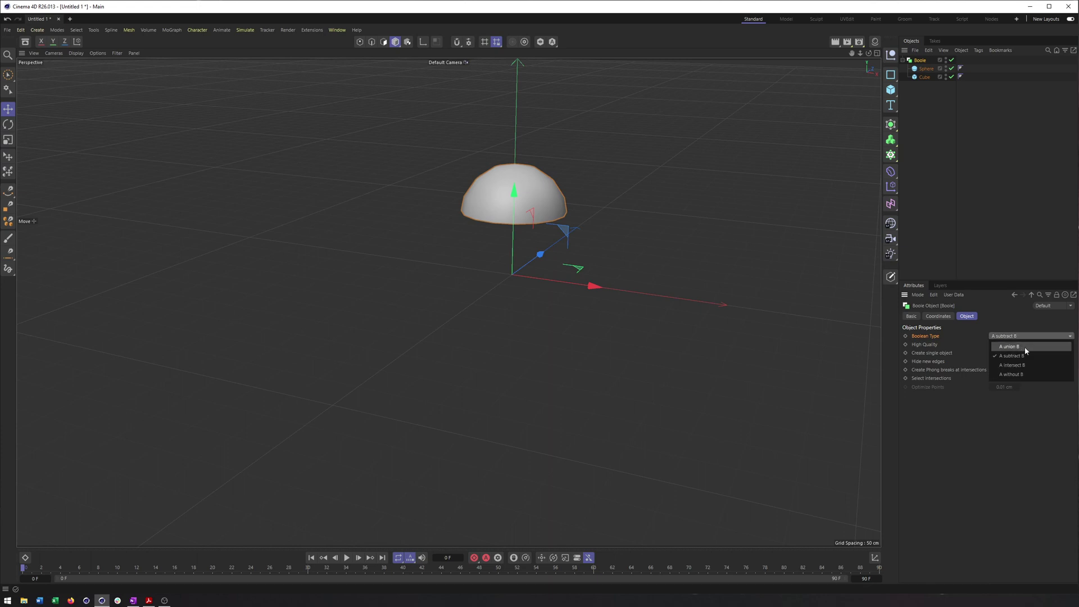
{"action": "left_click", "coordinate": [1025, 347]}
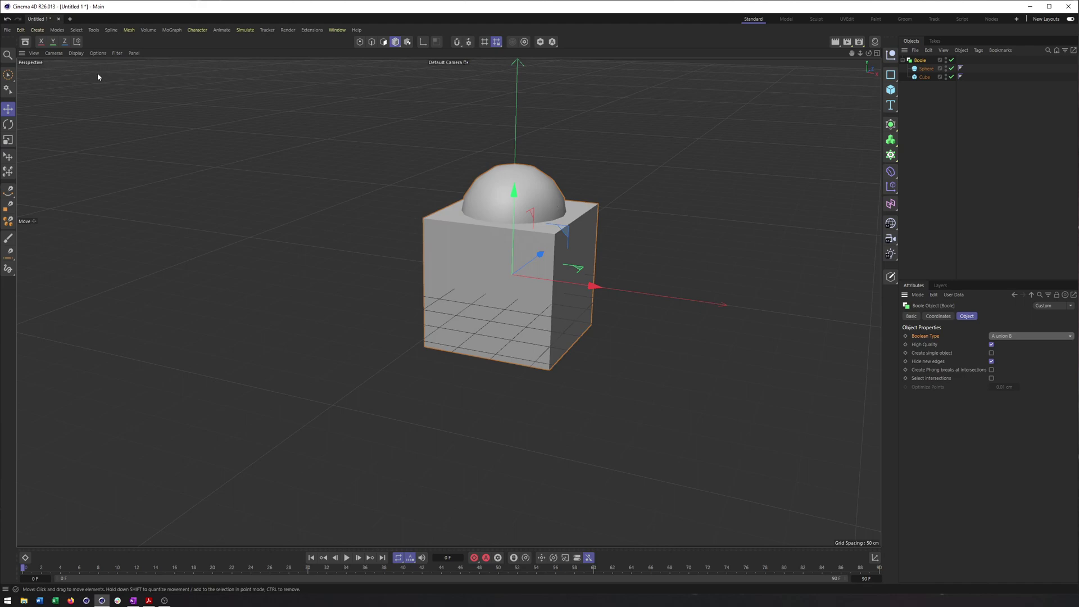
Display the model with Gouraud Shading (Lines) so its mesh edges are drawn
{"action": "left_click", "coordinate": [76, 52]}
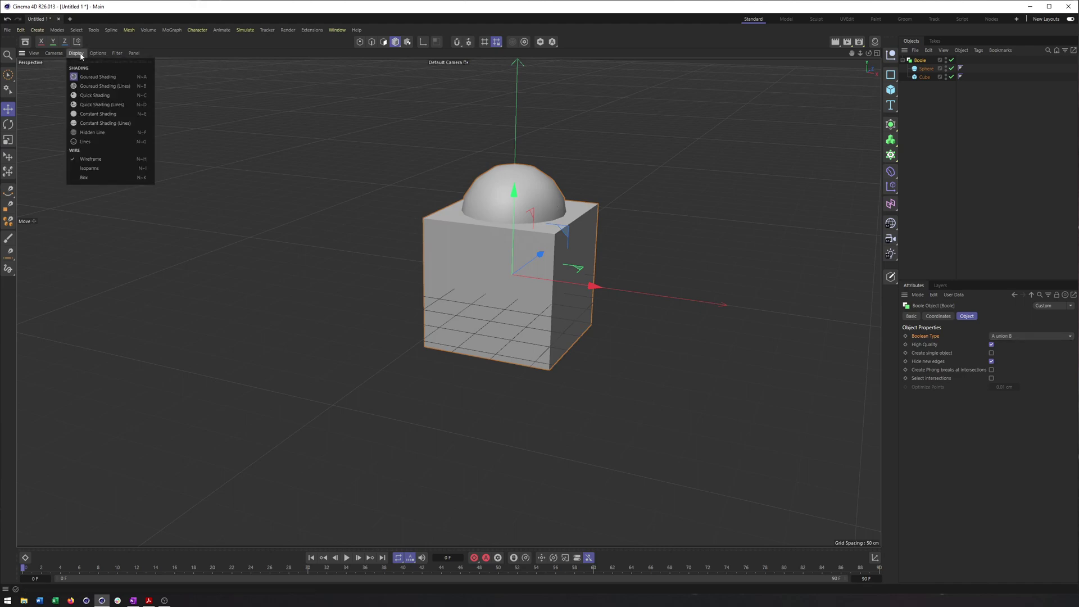
{"action": "left_click", "coordinate": [95, 86]}
{"action": "scroll", "coordinate": [543, 206], "scroll_direction": "up", "scroll_amount": 5}
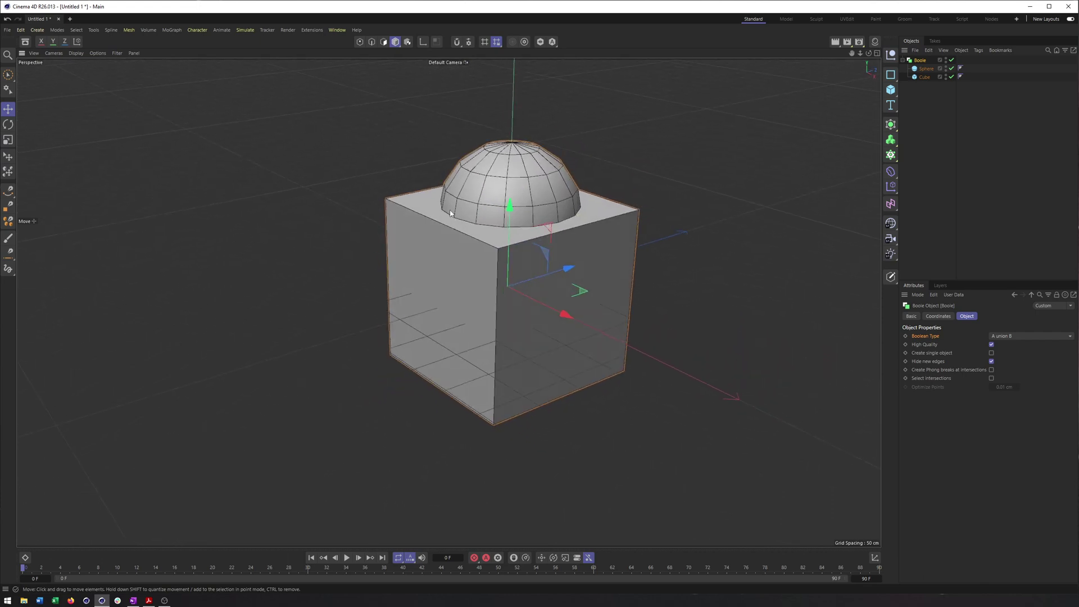
{"action": "left_click_drag", "start_coordinate": [482, 228], "coordinate": [559, 231], "text": "alt"}
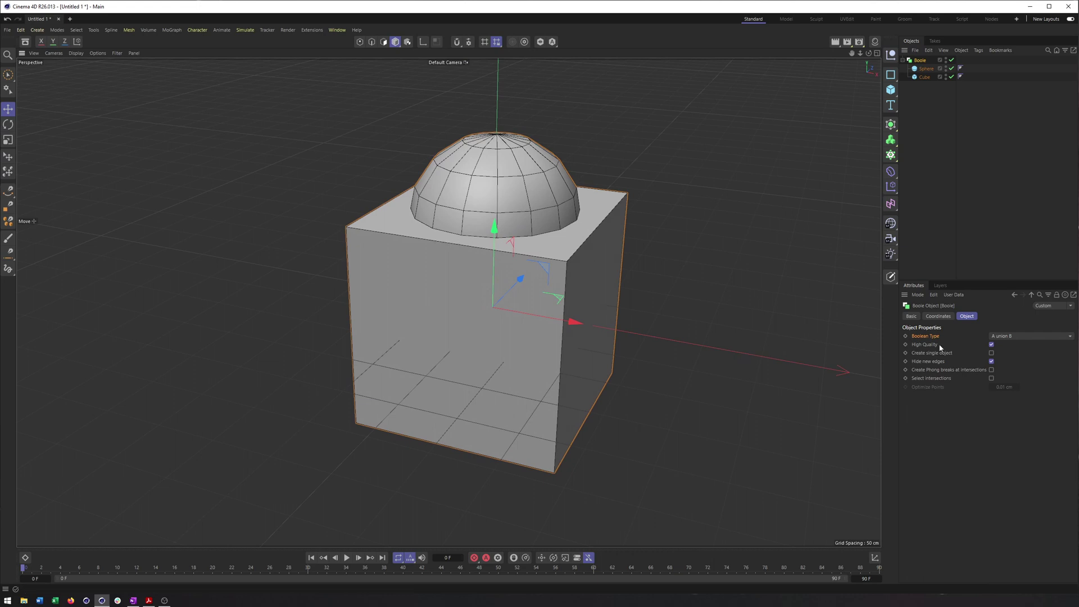
Toggle the Boole's High Quality option off and back on, comparing the mesh edges around the sphere
{"action": "left_click", "coordinate": [992, 345]}
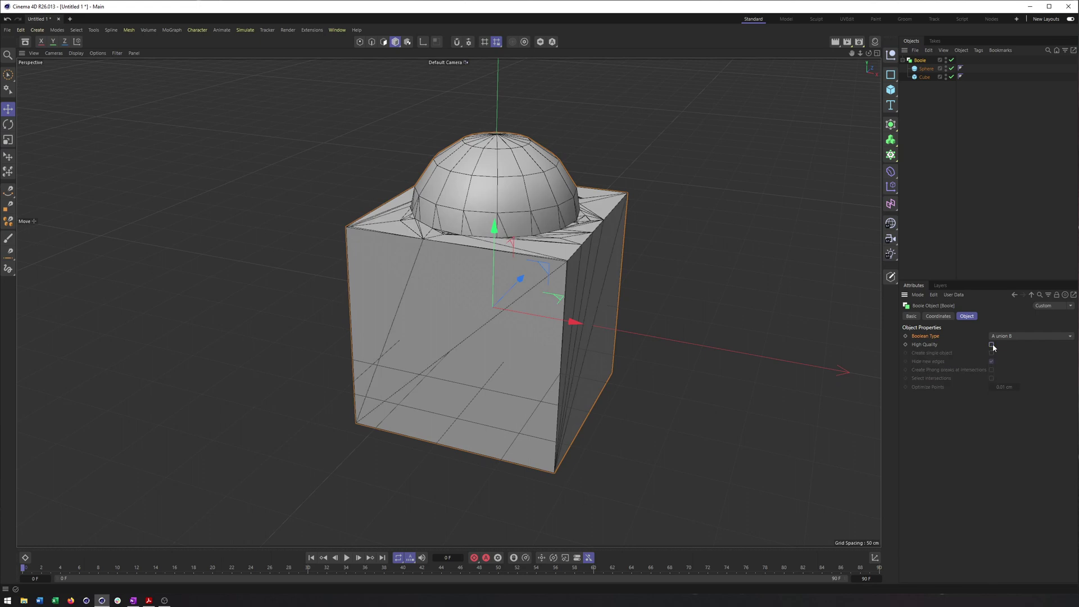
{"action": "left_click", "coordinate": [992, 345]}
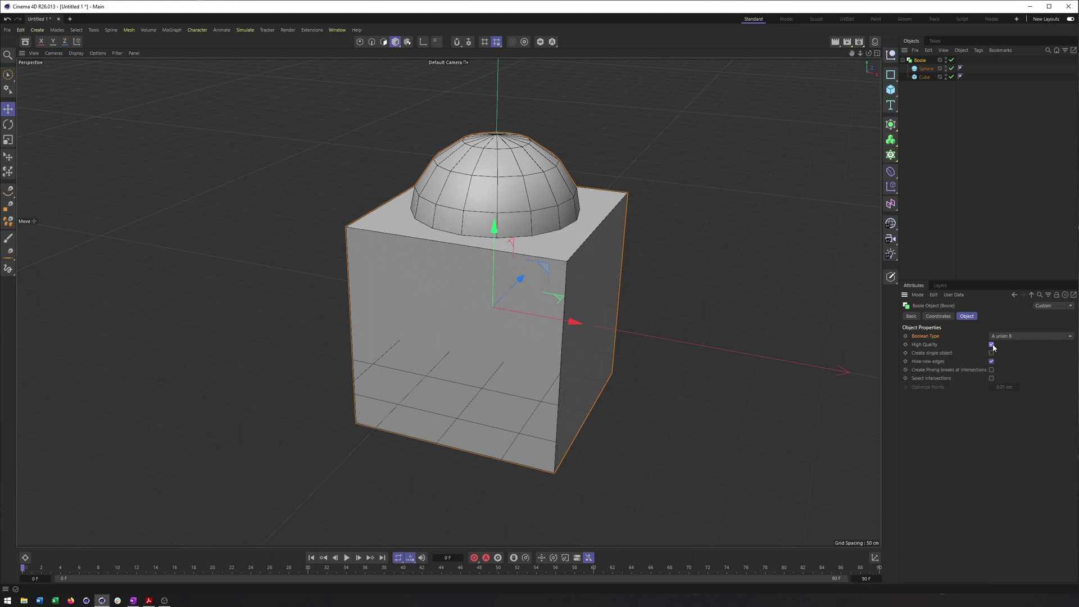
{"action": "left_click", "coordinate": [991, 345]}
{"action": "scroll", "coordinate": [503, 248], "scroll_direction": "up", "scroll_amount": 2}
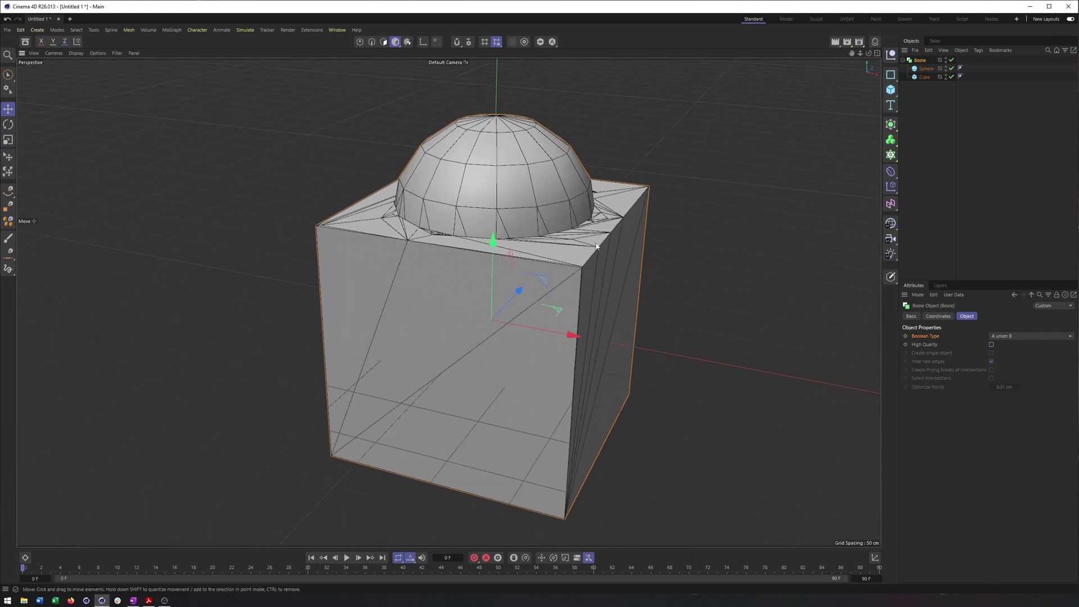
{"action": "left_click_drag", "start_coordinate": [605, 251], "coordinate": [523, 287], "text": "alt"}
{"action": "left_click_drag", "start_coordinate": [607, 251], "coordinate": [579, 239], "text": "alt"}
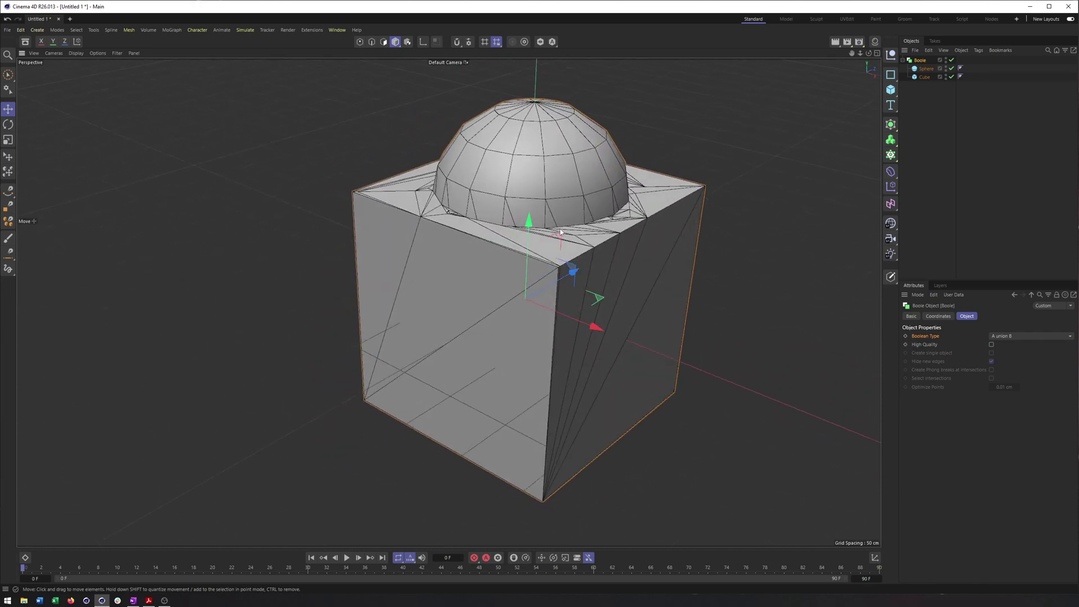
{"action": "left_click", "coordinate": [991, 345]}
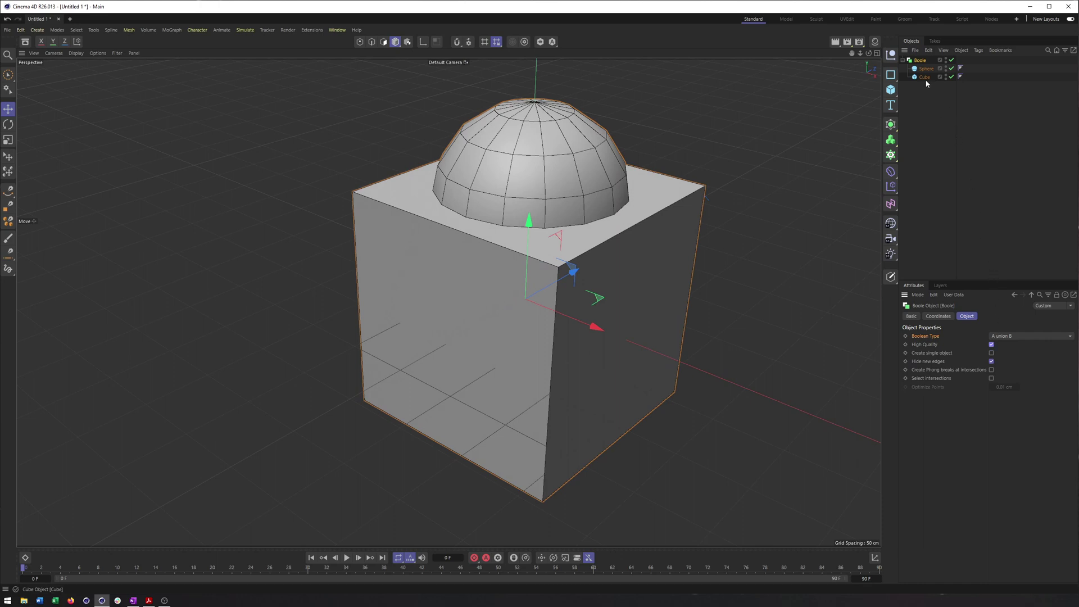
Switch the Boolean Type to A subtract B, then to A intersect B, to compare the resulting shapes
{"action": "left_click", "coordinate": [1014, 337]}
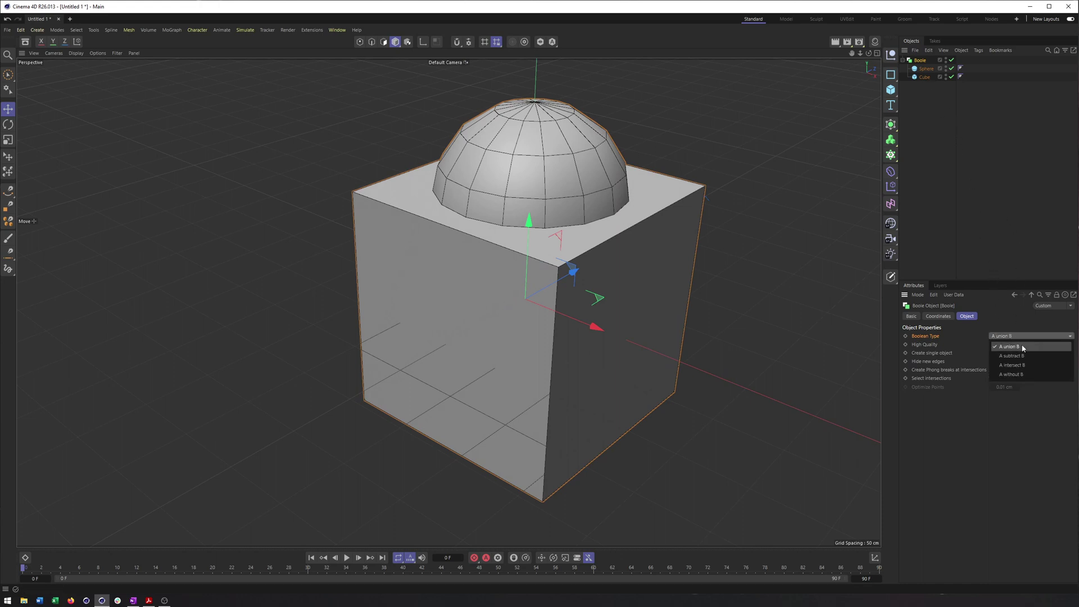
{"action": "left_click", "coordinate": [1019, 353]}
{"action": "left_click", "coordinate": [1015, 337]}
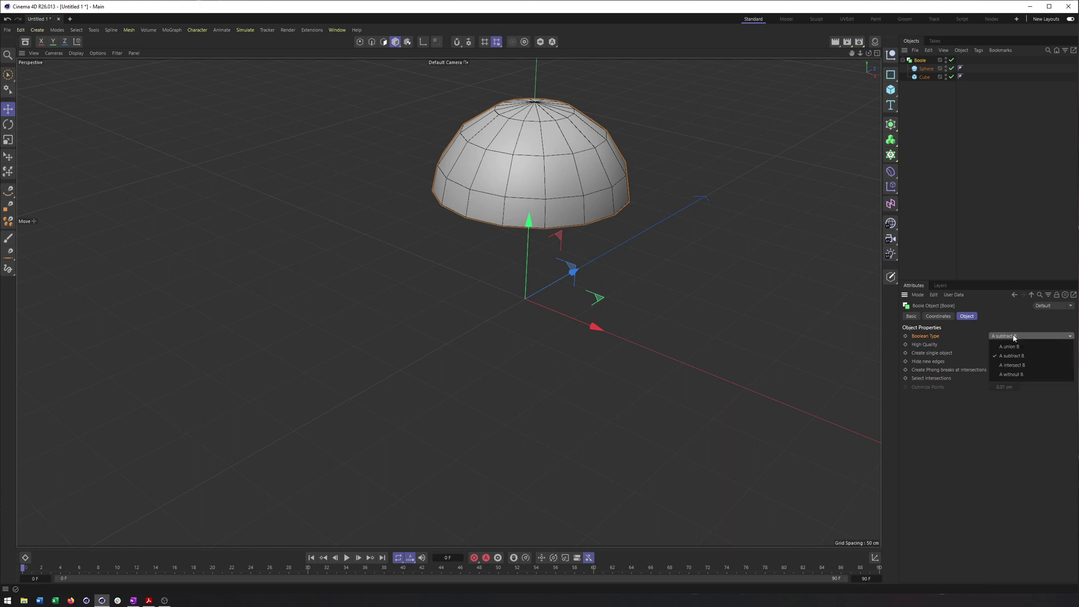
{"action": "left_click", "coordinate": [1020, 365]}
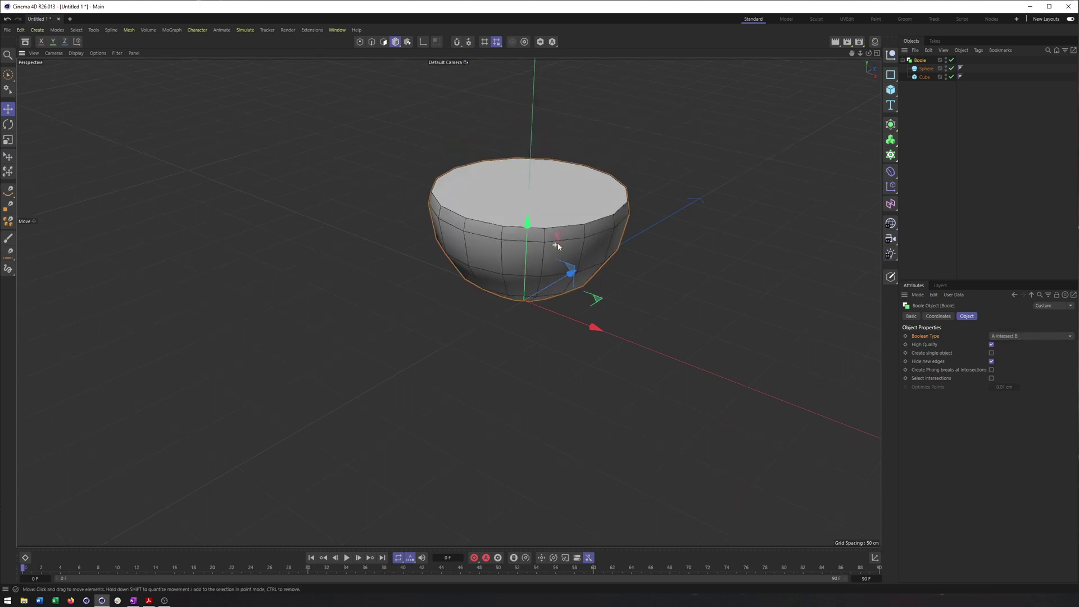
{"action": "left_click_drag", "start_coordinate": [584, 214], "coordinate": [575, 235], "text": "alt"}
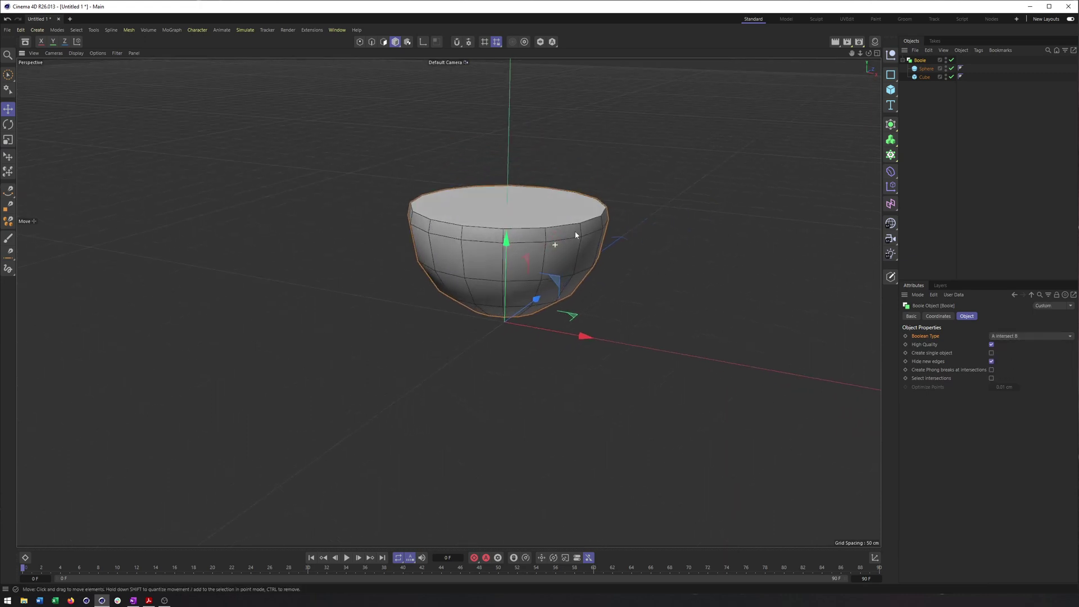
Set the Boolean Type to A without B and inspect the sphere from below
{"action": "left_click", "coordinate": [1025, 338]}
{"action": "left_click", "coordinate": [1028, 374]}
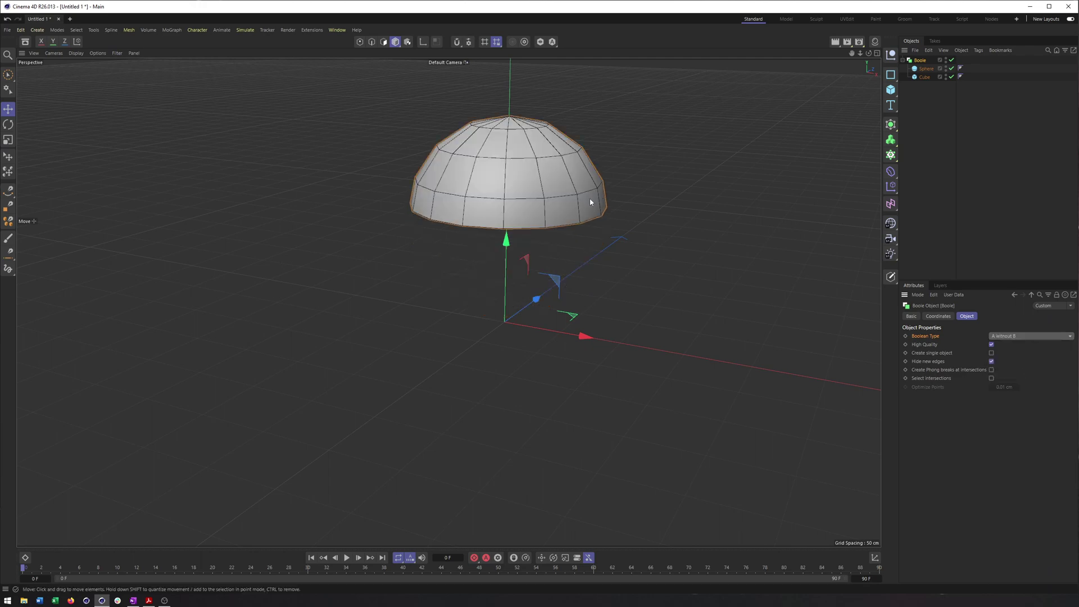
{"action": "left_click_drag", "start_coordinate": [590, 202], "coordinate": [548, 146], "text": "alt"}
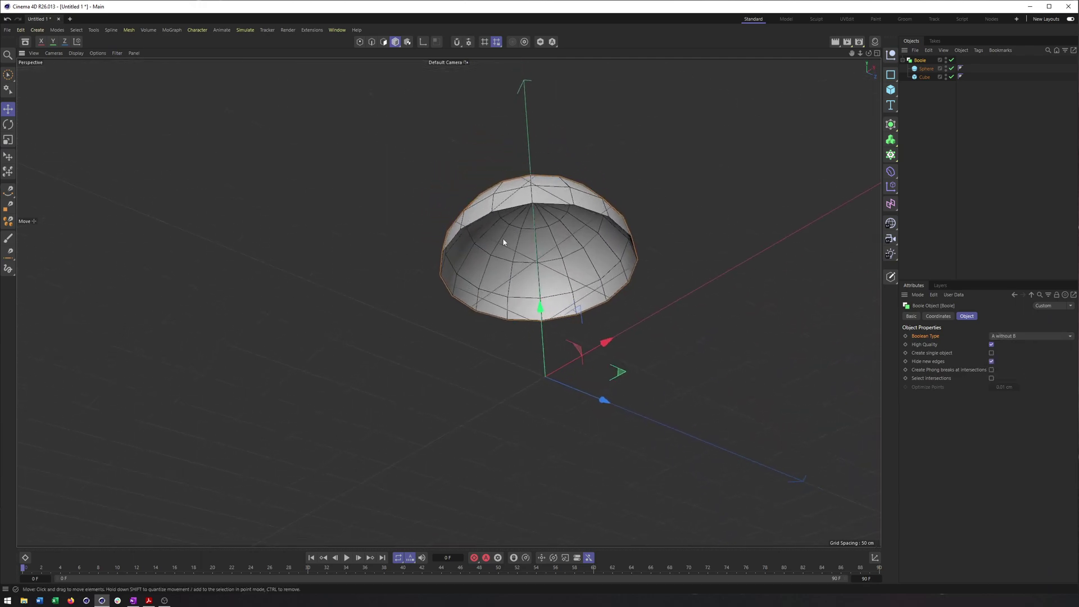
{"action": "left_click_drag", "start_coordinate": [581, 210], "coordinate": [691, 301], "text": "alt"}
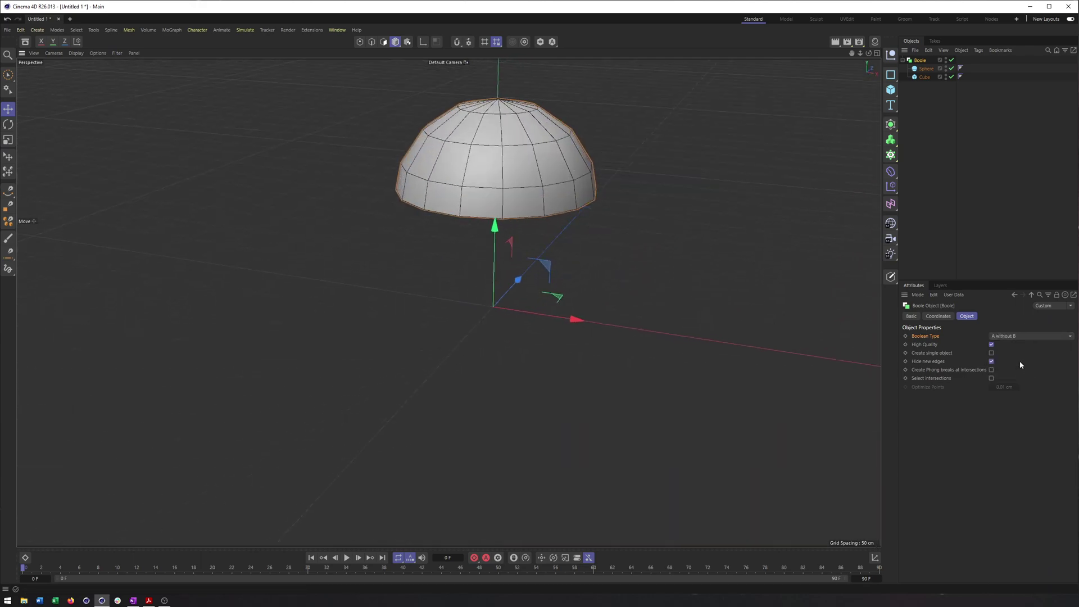
Set the Boole object's Boolean Type to A subtract B
{"action": "left_click", "coordinate": [1020, 339]}
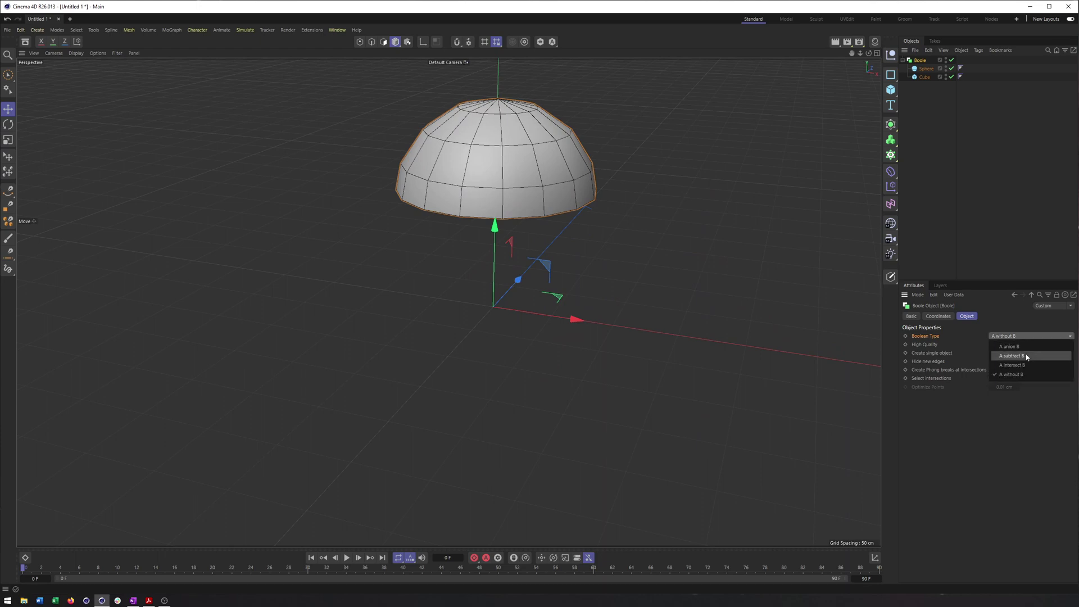
{"action": "left_click", "coordinate": [1025, 356]}
{"action": "middle_click_drag", "start_coordinate": [564, 155], "coordinate": [584, 198], "text": "alt"}
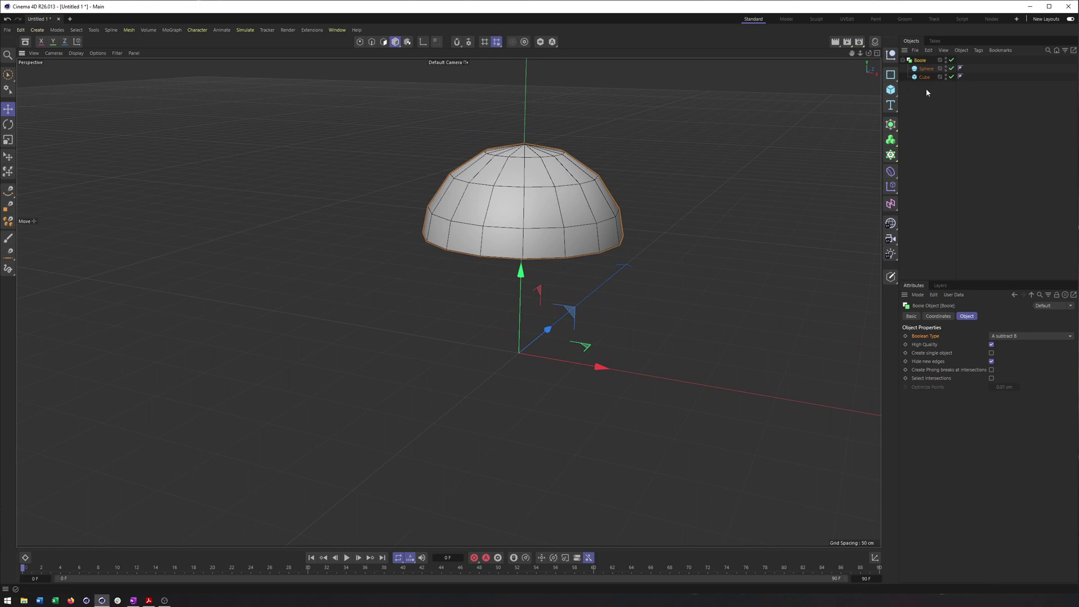
Reorder the Boole's children so the cube is above the sphere, making the sphere cut into the cube, and clear the selection
{"action": "left_click", "coordinate": [924, 70]}
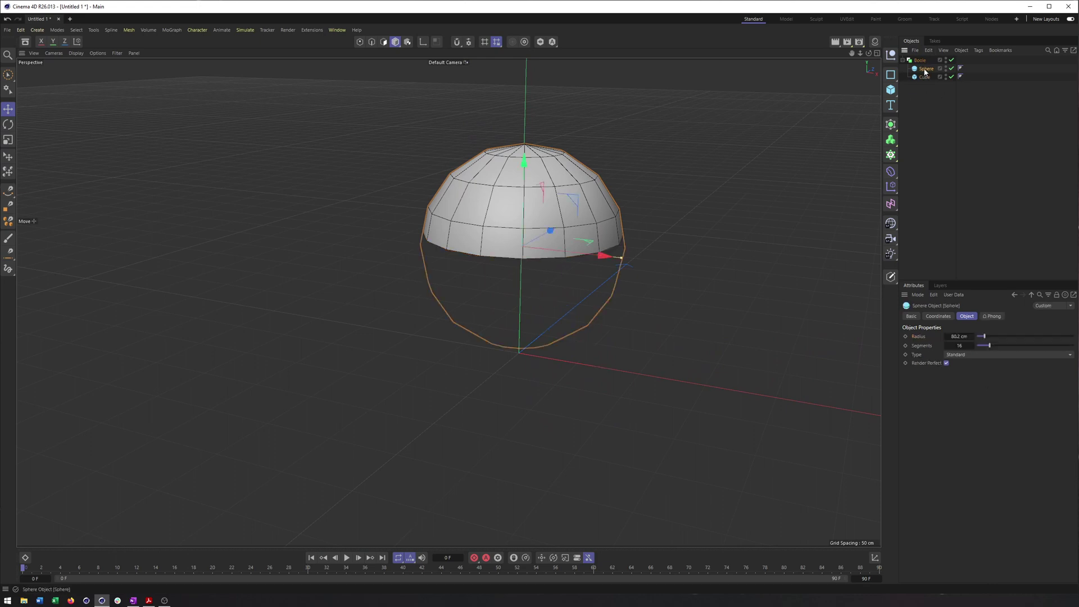
{"action": "left_click", "coordinate": [925, 77]}
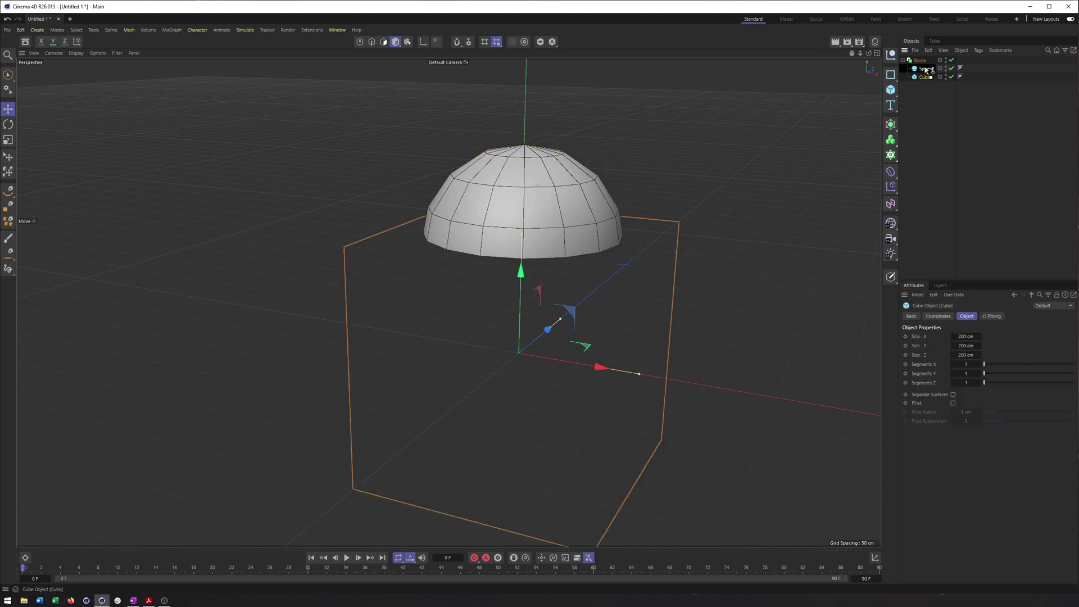
{"action": "left_click_drag", "start_coordinate": [926, 70], "coordinate": [926, 65]}
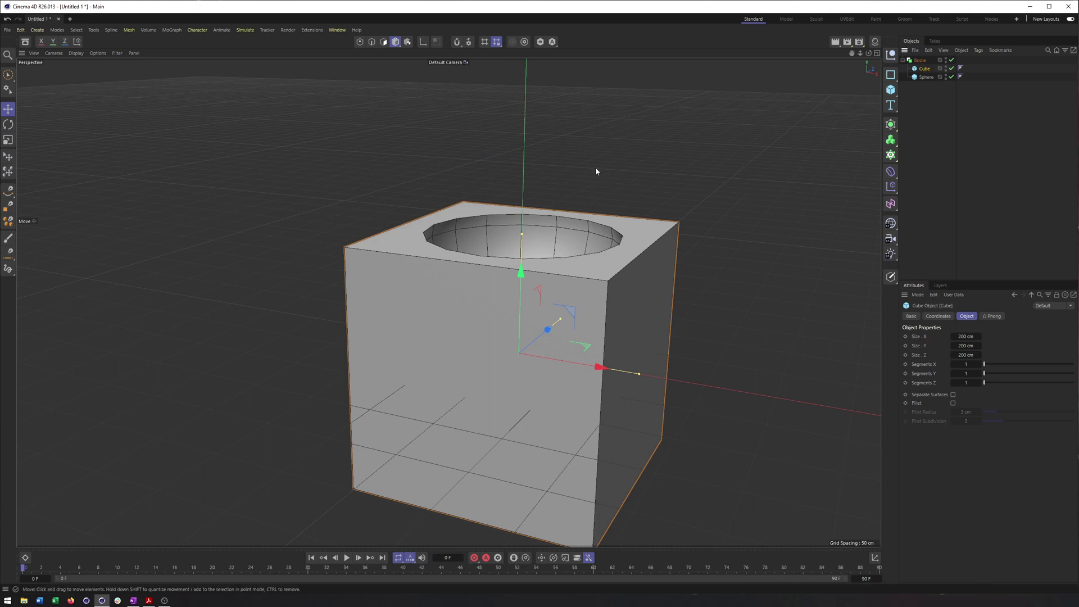
{"action": "left_click_drag", "start_coordinate": [596, 171], "coordinate": [559, 250], "text": "alt"}
{"action": "left_click", "coordinate": [663, 177]}
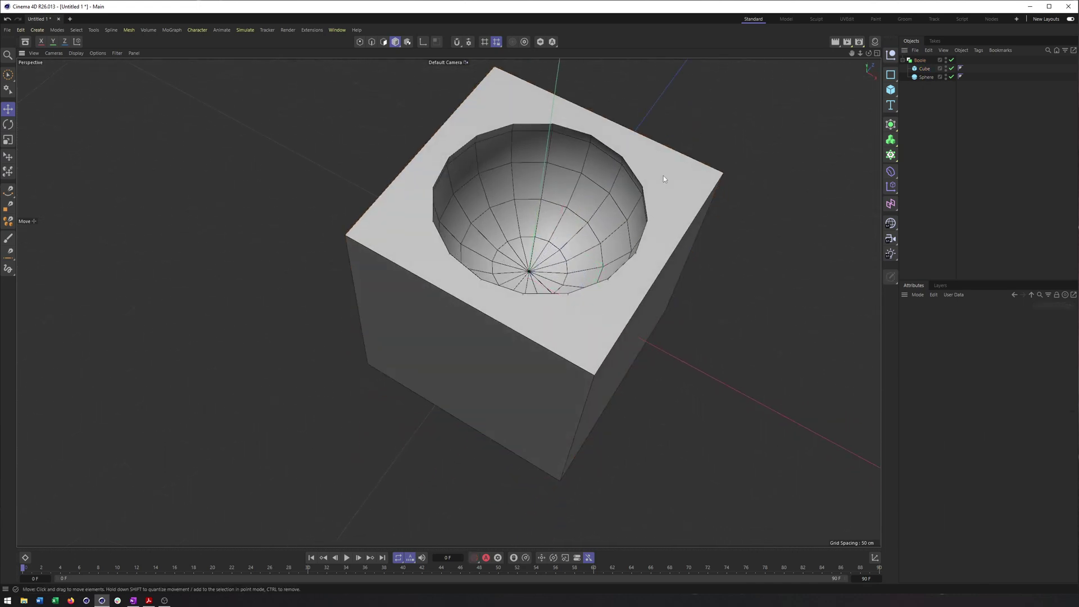
Select the sphere inside the Boole and slide it along its X axis across the cube to test the live cut
{"action": "left_click", "coordinate": [920, 60]}
{"action": "left_click_drag", "start_coordinate": [693, 217], "coordinate": [665, 193], "text": "alt"}
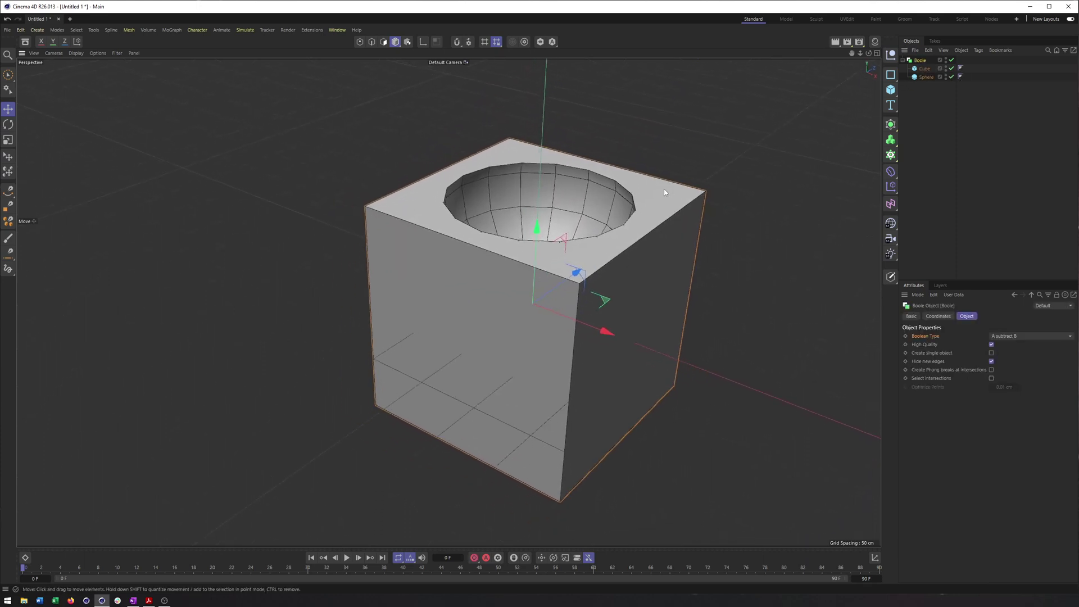
{"action": "left_click", "coordinate": [925, 77]}
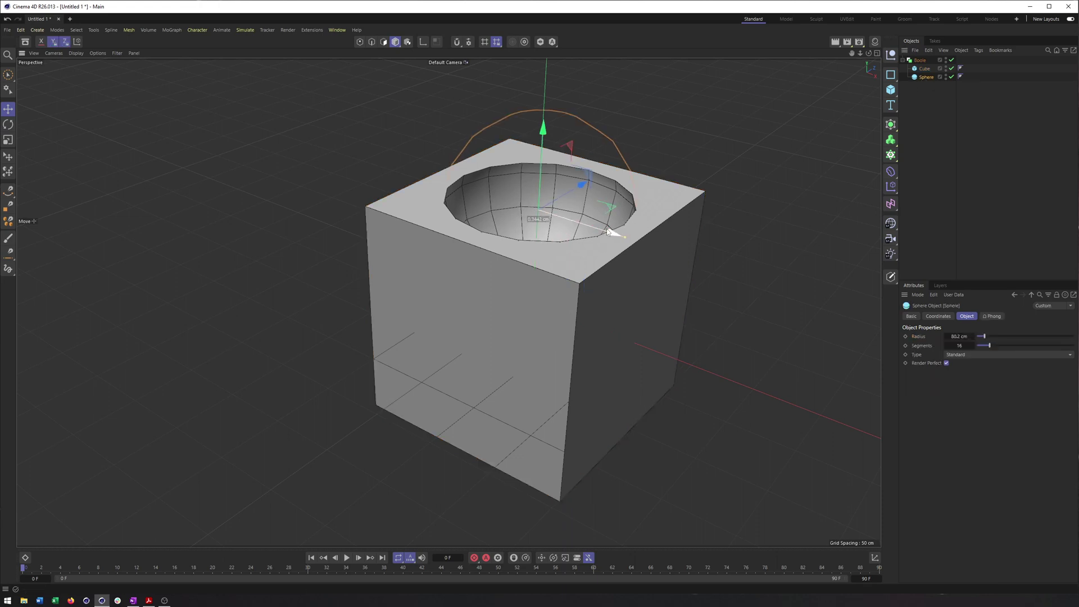
{"action": "left_click_drag", "start_coordinate": [609, 233], "coordinate": [638, 249]}
{"action": "middle_click_drag", "start_coordinate": [634, 253], "coordinate": [564, 236], "text": "alt"}
{"action": "left_click_drag", "start_coordinate": [564, 236], "coordinate": [590, 215], "text": "alt"}
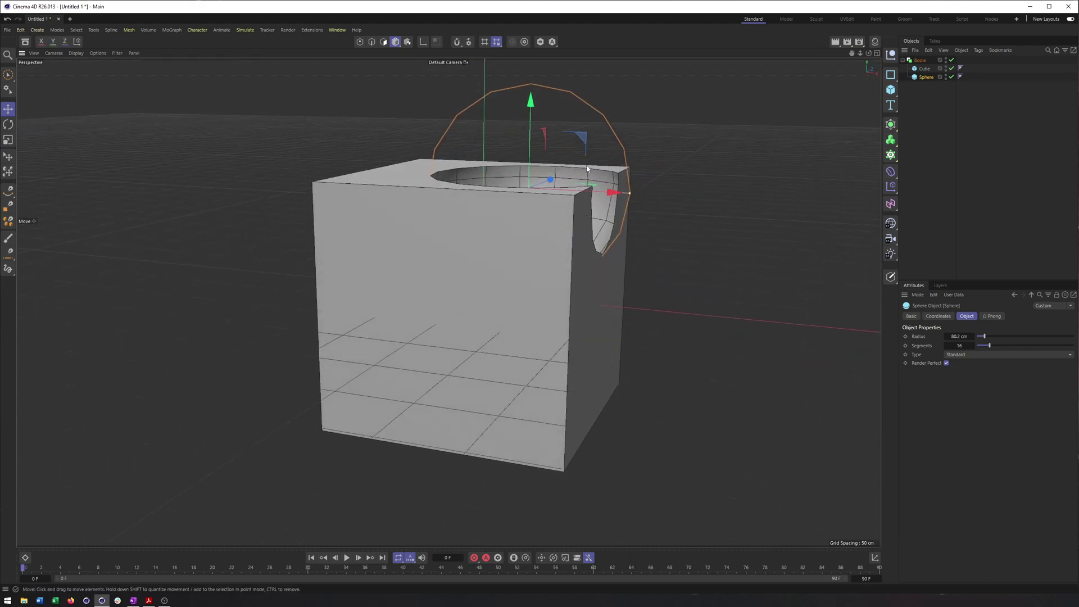
{"action": "left_click_drag", "start_coordinate": [621, 154], "coordinate": [742, 162], "text": "alt"}
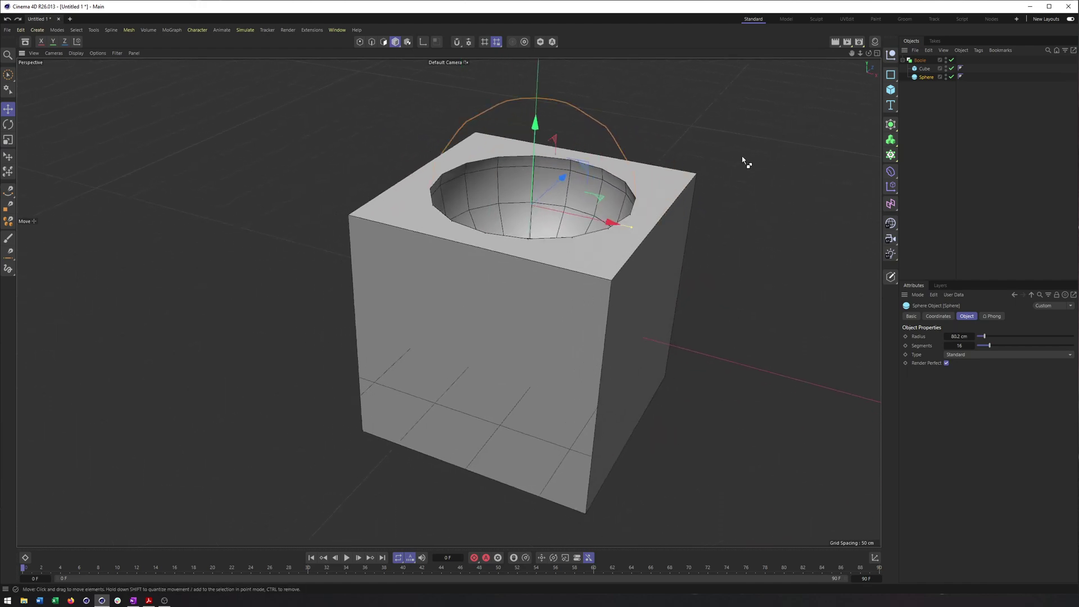
Turn off the Boole's High Quality option and shift the sphere slightly across the cube's top to check the mesh
{"action": "left_click", "coordinate": [921, 62]}
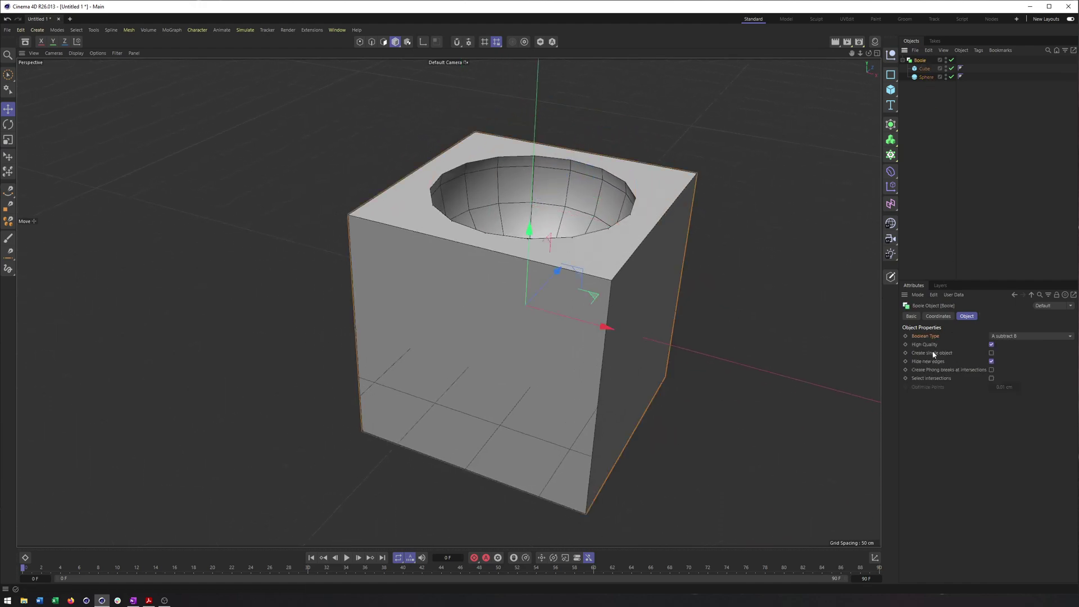
{"action": "left_click", "coordinate": [991, 345]}
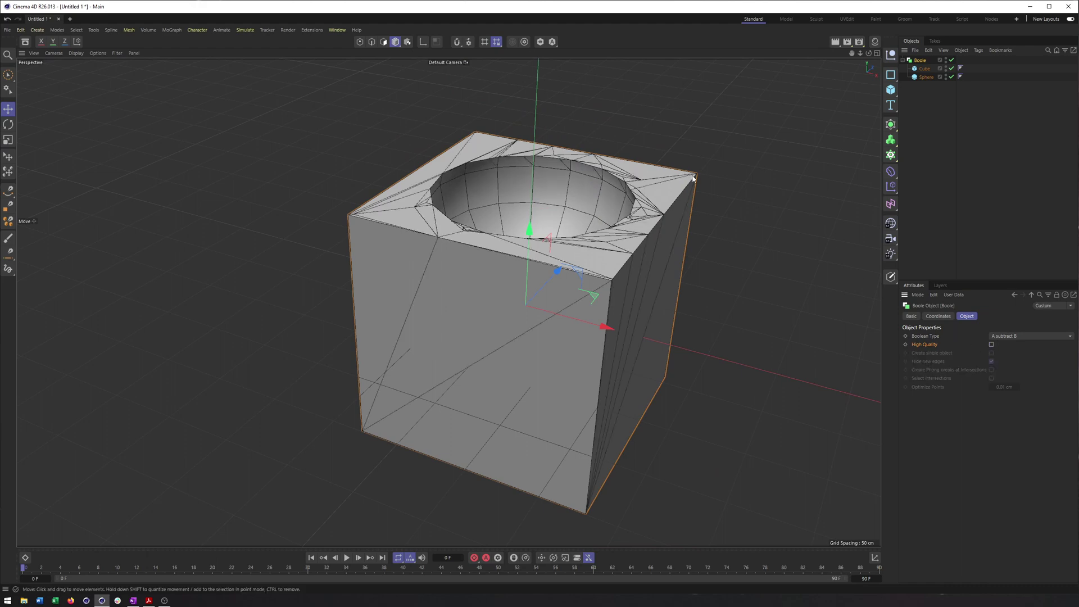
{"action": "left_click", "coordinate": [924, 77]}
{"action": "left_click_drag", "start_coordinate": [582, 167], "coordinate": [569, 184]}
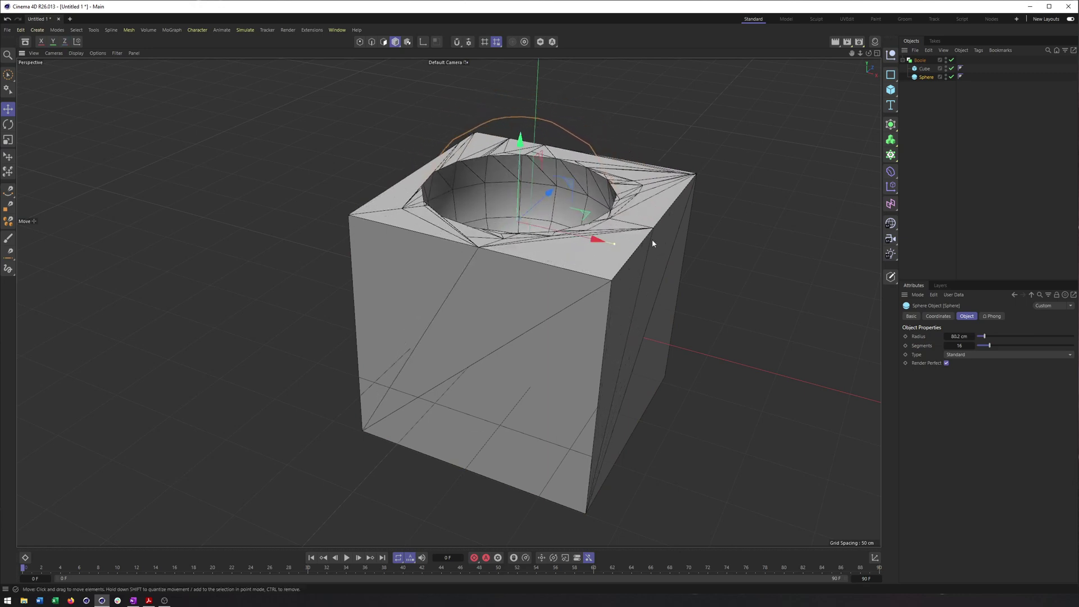
Turn the Boole's High Quality option back on
{"action": "left_click", "coordinate": [921, 60]}
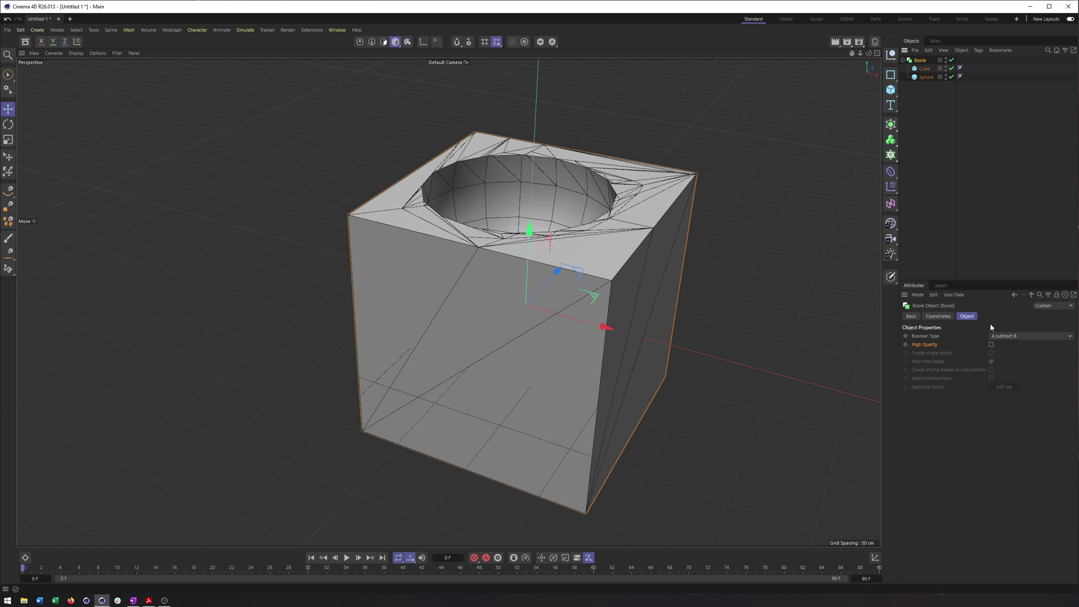
{"action": "left_click", "coordinate": [991, 344]}
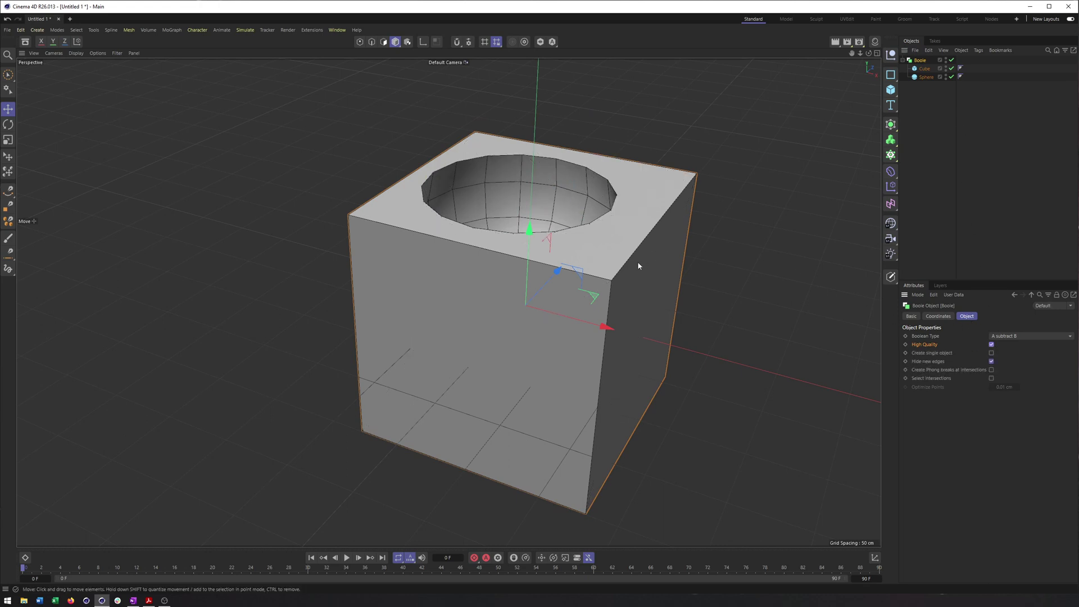
{"action": "left_click_drag", "start_coordinate": [651, 260], "coordinate": [710, 294], "text": "alt"}
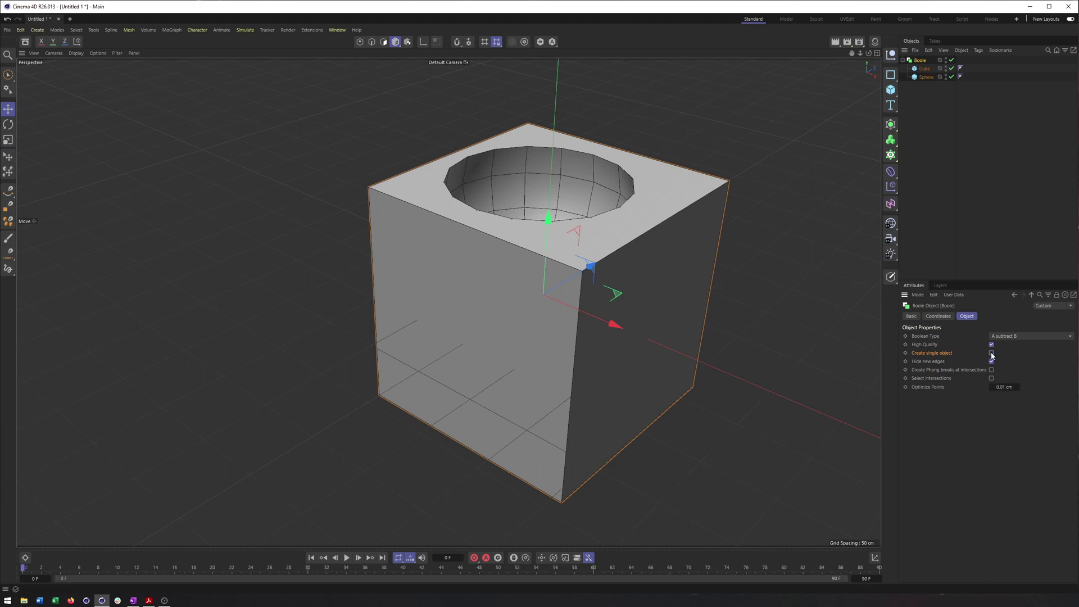
Make the Boole editable with Create single object off, check its cube and sphere parts, and undo the conversion
{"action": "right_click", "coordinate": [924, 64]}
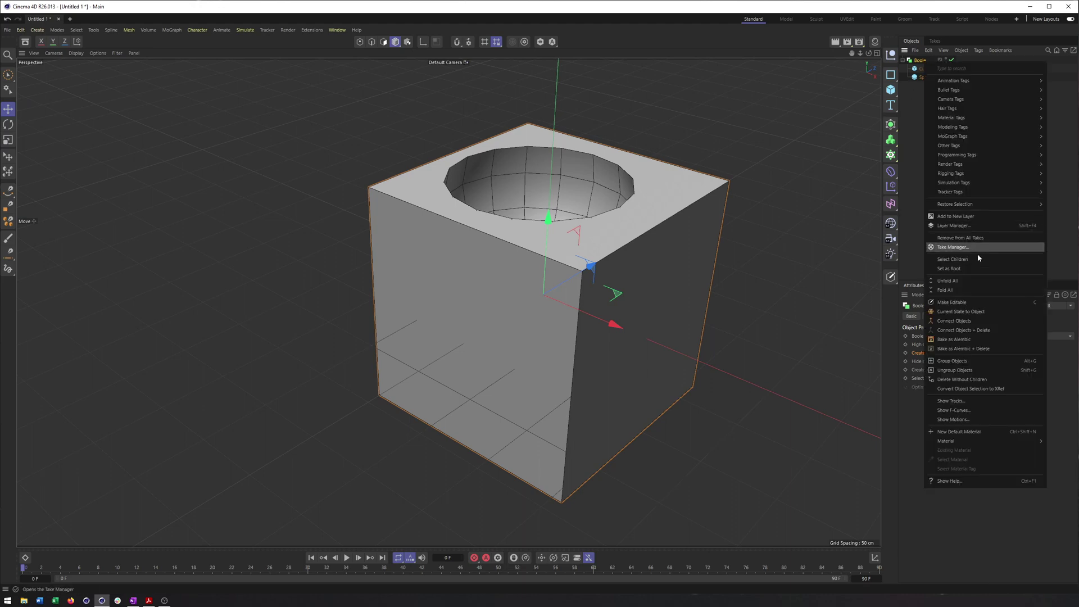
{"action": "left_click", "coordinate": [955, 311]}
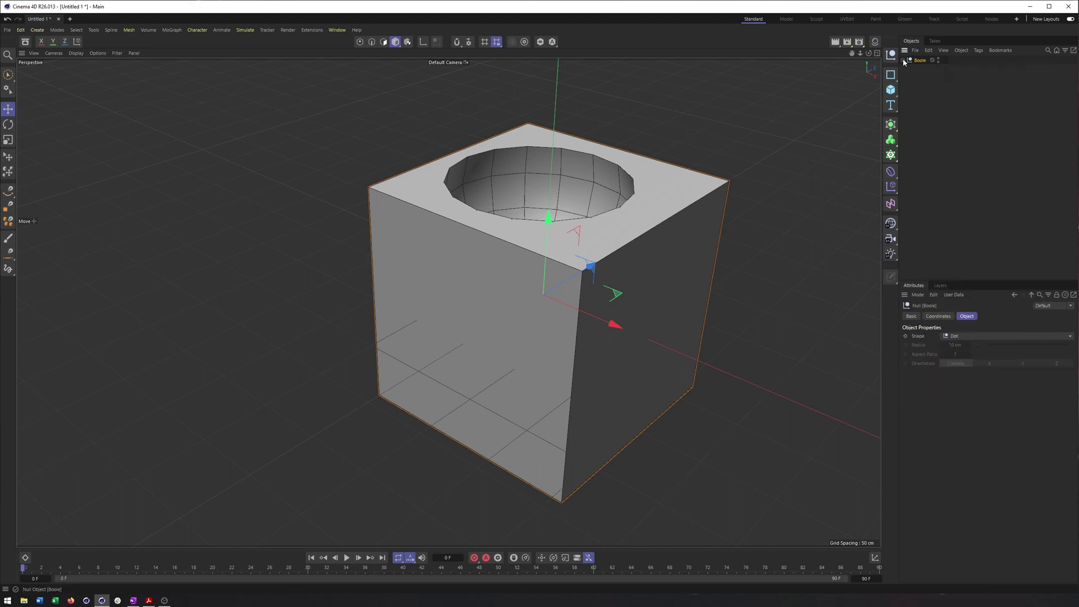
{"action": "left_click", "coordinate": [903, 60]}
{"action": "left_click", "coordinate": [923, 77]}
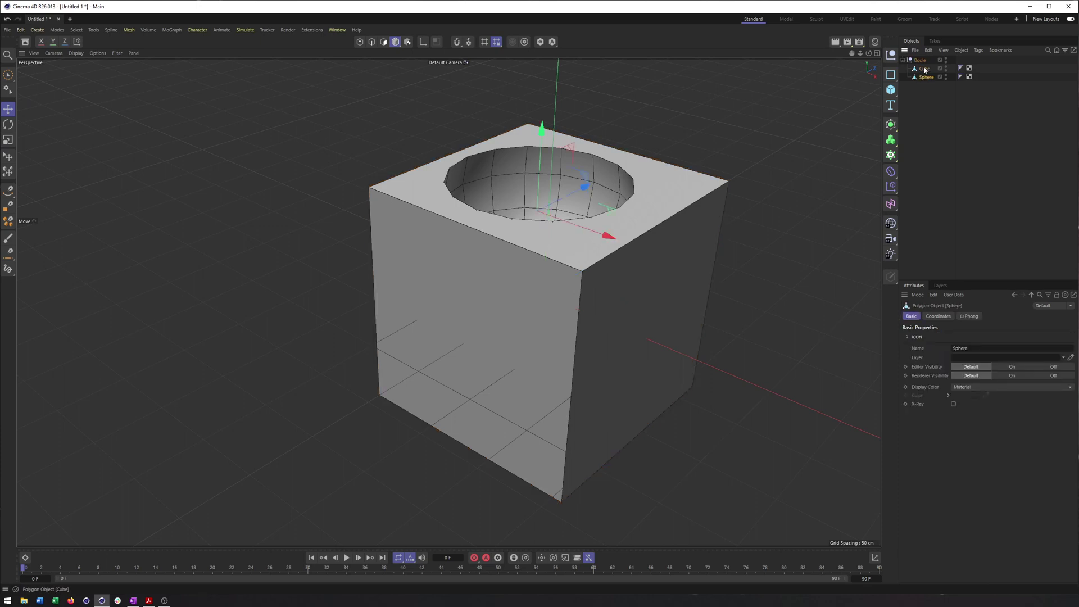
{"action": "key", "text": "ctrl+z"}
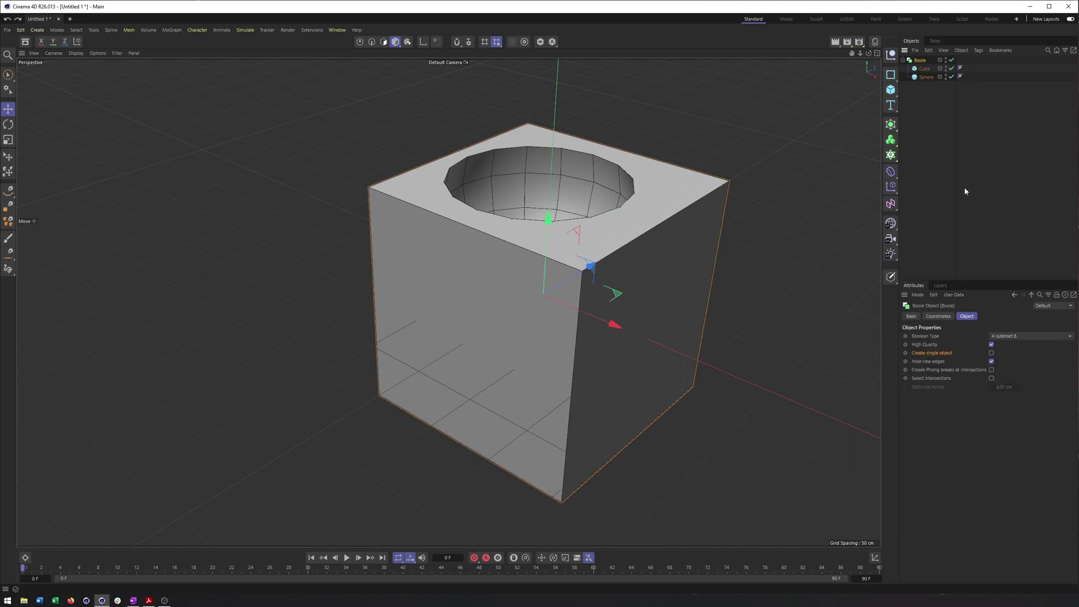
Enable Create single object, make the Boole editable to compare the result, and undo the conversion
{"action": "right_click", "coordinate": [914, 63]}
{"action": "left_click", "coordinate": [969, 302]}
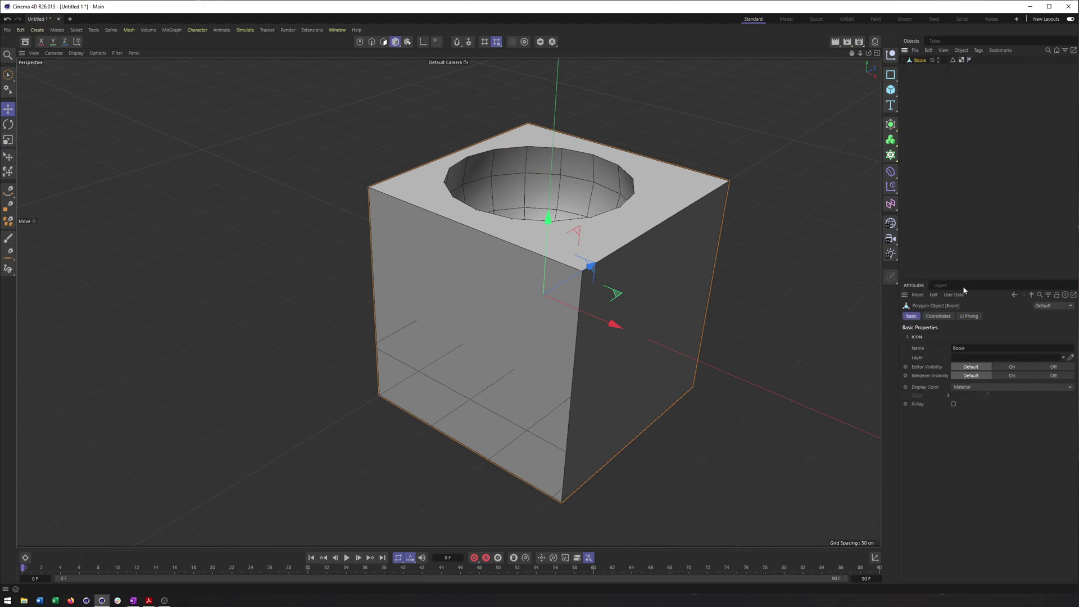
{"action": "key", "text": "ctrl+z"}
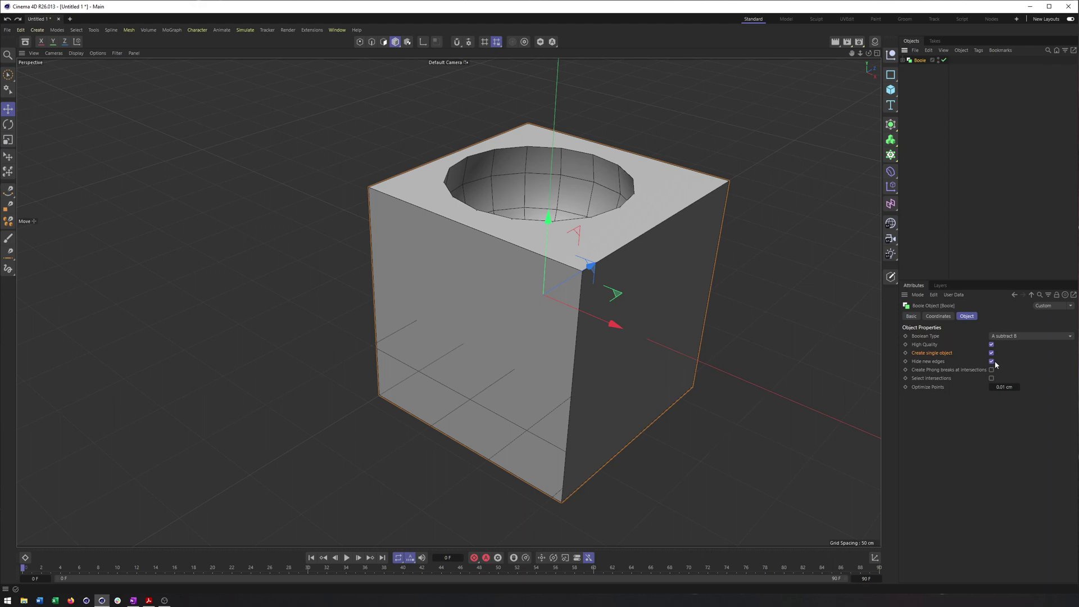
Examine the cut cube from several angles alongside the Boole's Hide new edges, Phong breaks, Select intersections, Optimize Points and High Quality options
{"action": "left_click_drag", "start_coordinate": [715, 297], "coordinate": [777, 303], "text": "alt"}
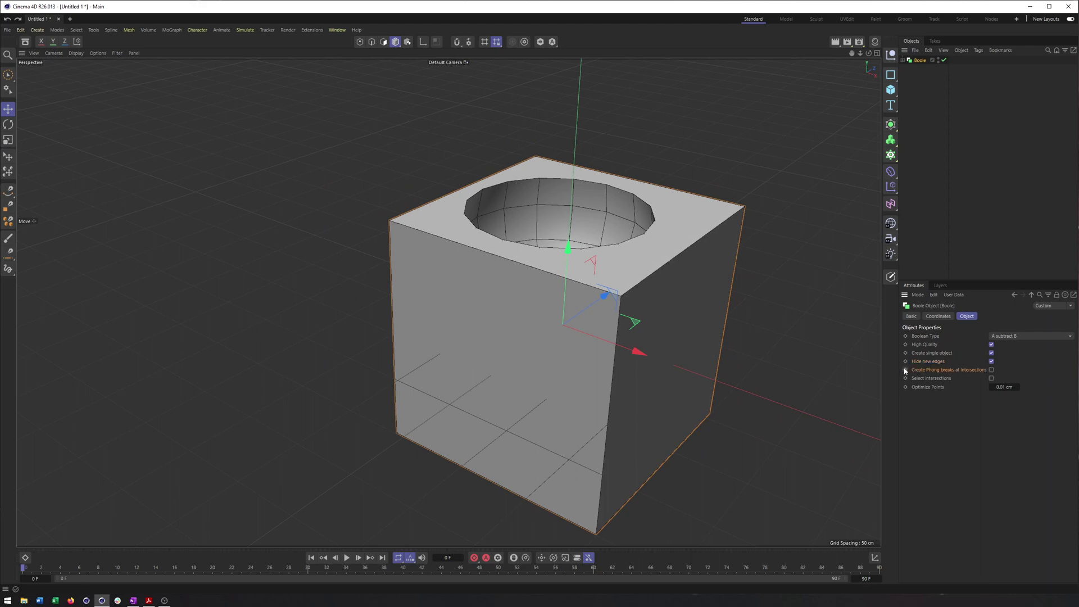
{"action": "middle_click_drag", "start_coordinate": [722, 292], "coordinate": [692, 266], "text": "alt"}
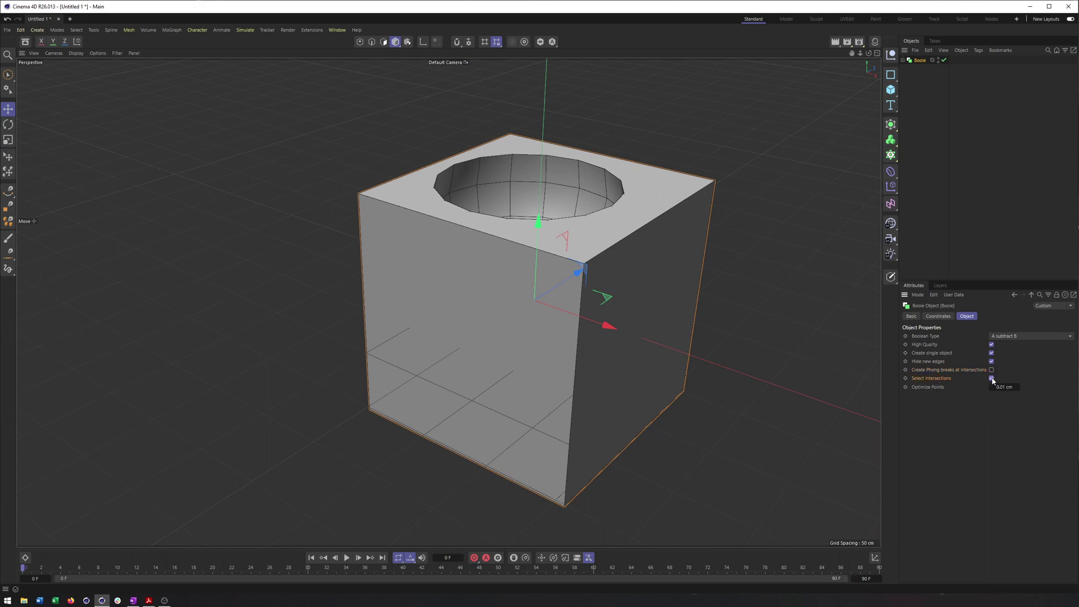
{"action": "left_click_drag", "start_coordinate": [629, 250], "coordinate": [708, 285], "text": "alt"}
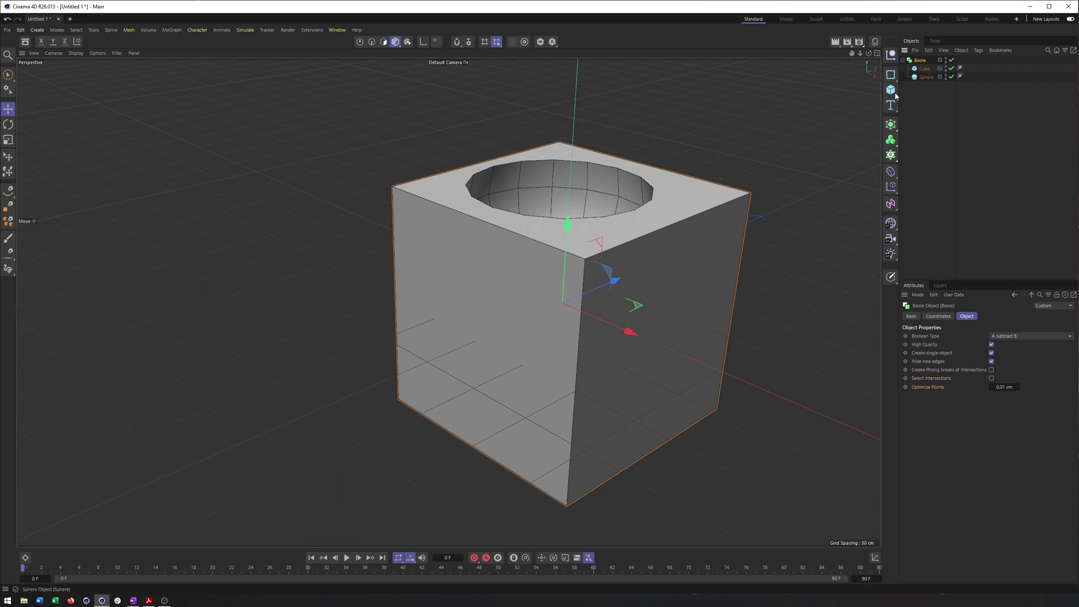
{"action": "left_click_drag", "start_coordinate": [725, 202], "coordinate": [752, 211], "text": "alt"}
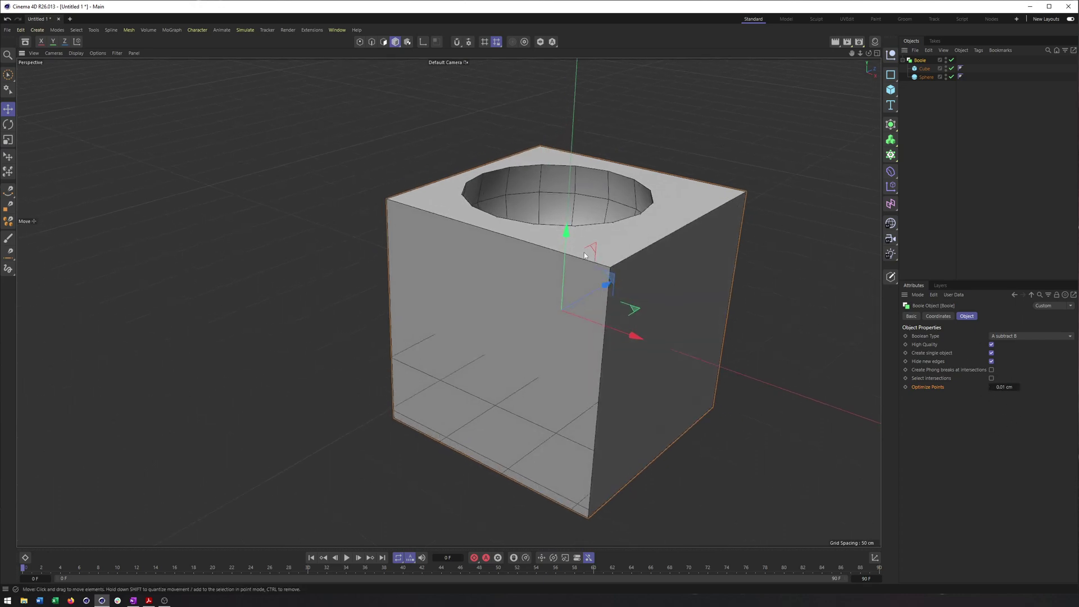
{"action": "left_click_drag", "start_coordinate": [639, 258], "coordinate": [592, 253], "text": "alt"}
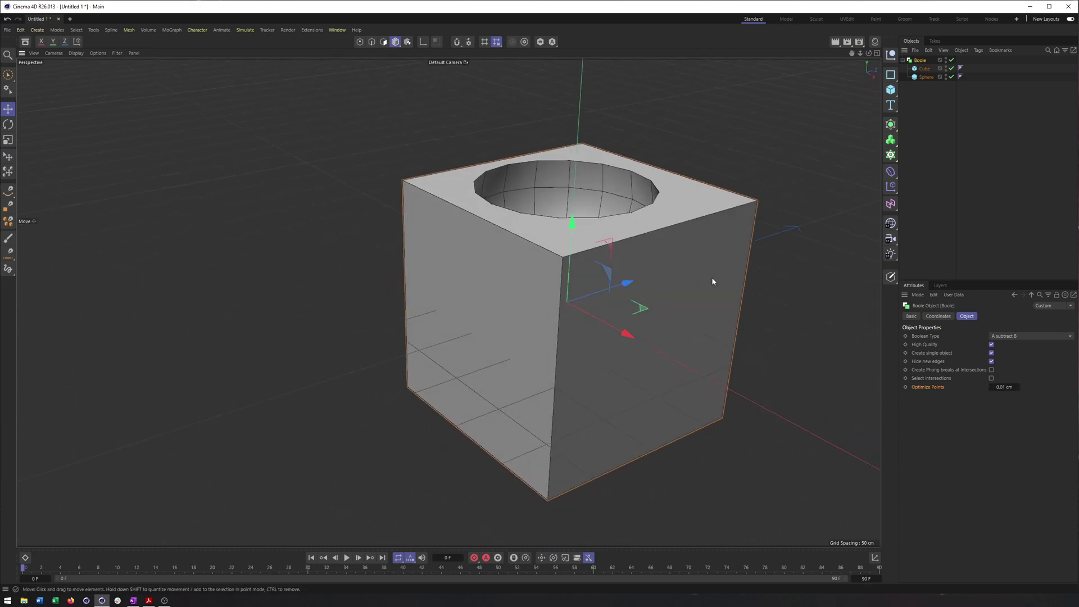
{"action": "left_click", "coordinate": [991, 345]}
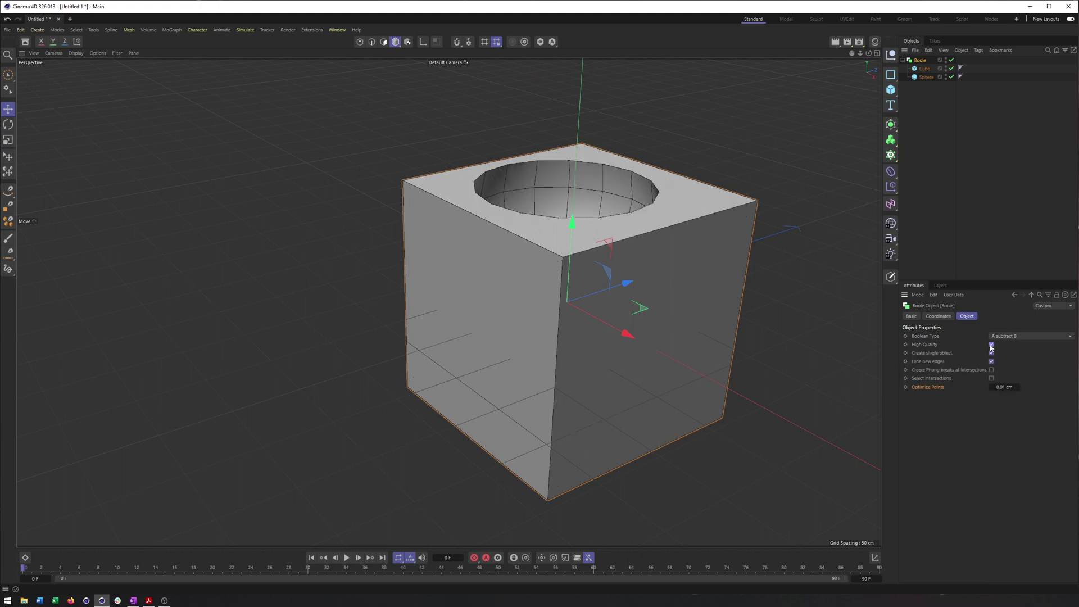
{"action": "mouse_move", "coordinate": [631, 241]}
{"action": "left_mouse_down", "text": "alt"}
{"action": "mouse_move", "coordinate": [655, 241]}
{"action": "mouse_move", "coordinate": [668, 264]}
{"action": "mouse_move", "coordinate": [643, 257]}
{"action": "mouse_move", "coordinate": [680, 261]}
{"action": "left_mouse_up", "text": "alt"}
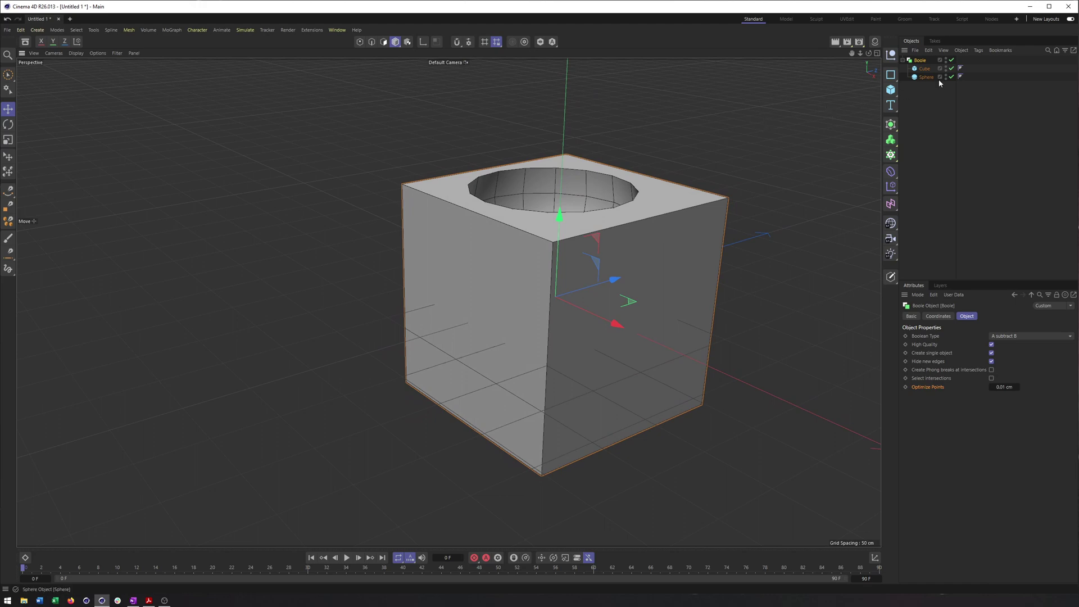
Group the sphere into a null inside the Boole
{"action": "left_click", "coordinate": [921, 78]}
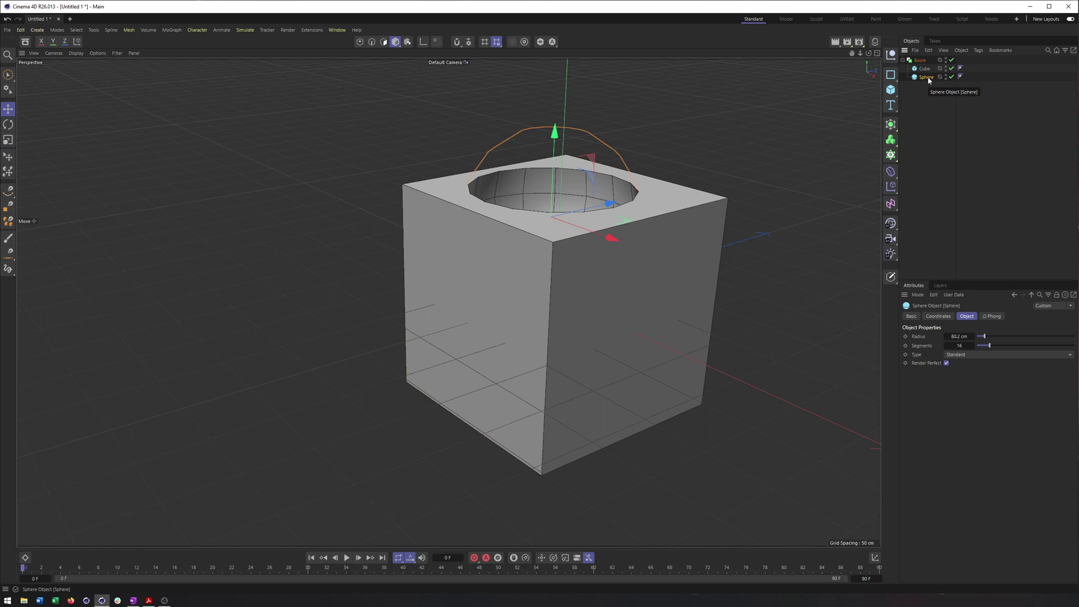
{"action": "right_click", "coordinate": [929, 80]}
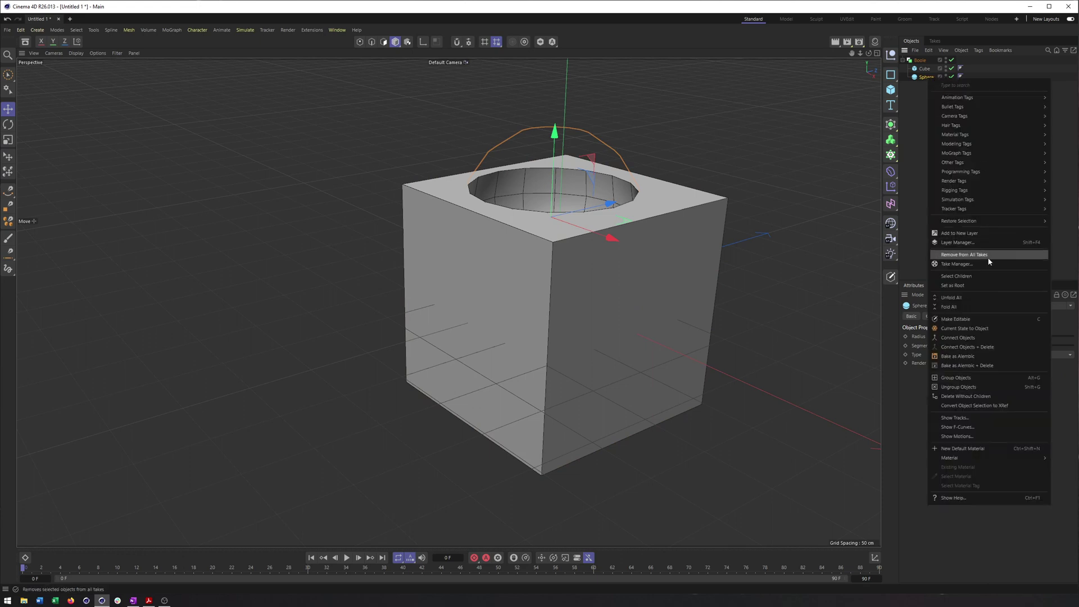
{"action": "left_click", "coordinate": [956, 378]}
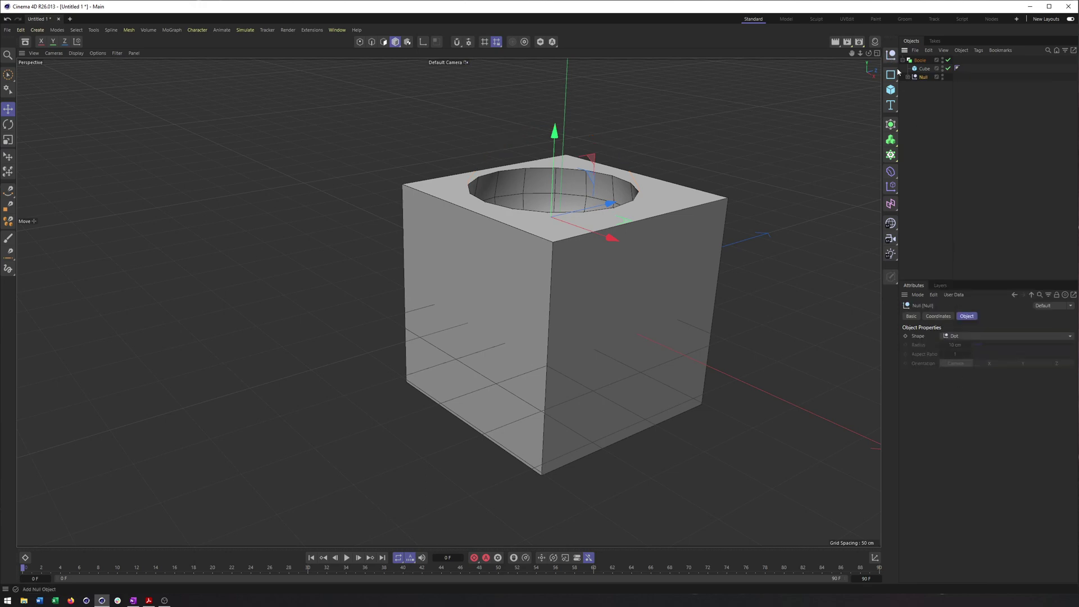
Duplicate the sphere inside the null and move the copy so it cuts into a side face of the cube
{"action": "left_click", "coordinate": [928, 86]}
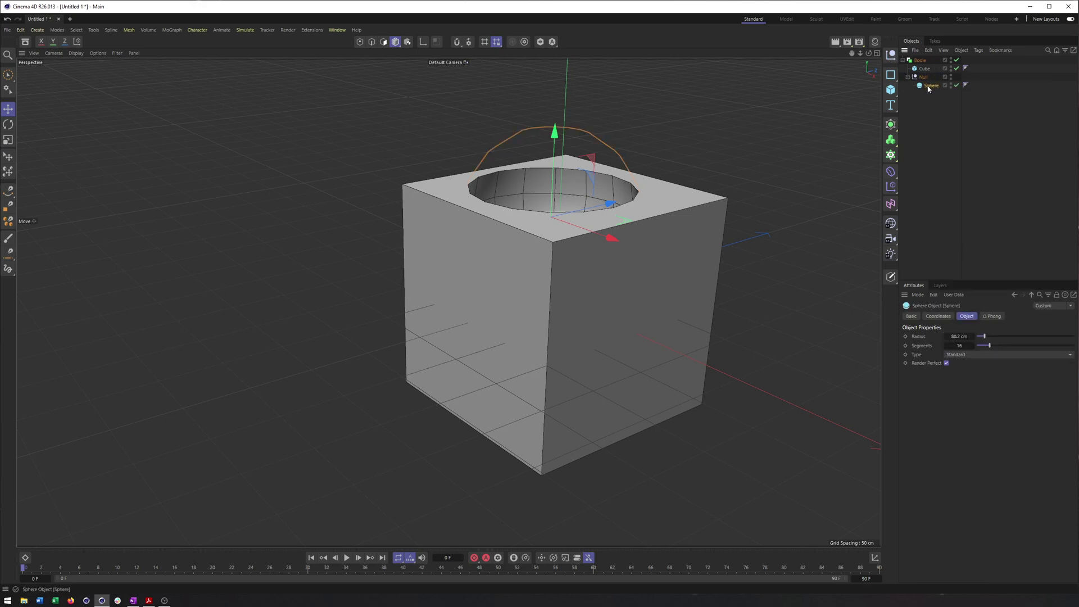
{"action": "left_click_drag", "start_coordinate": [928, 81], "coordinate": [928, 82], "text": "ctrl"}
{"action": "left_click_drag", "start_coordinate": [607, 209], "coordinate": [658, 221], "text": "alt"}
{"action": "scroll", "coordinate": [630, 188], "scroll_direction": "down", "scroll_amount": 2}
{"action": "left_click_drag", "start_coordinate": [526, 280], "coordinate": [612, 209]}
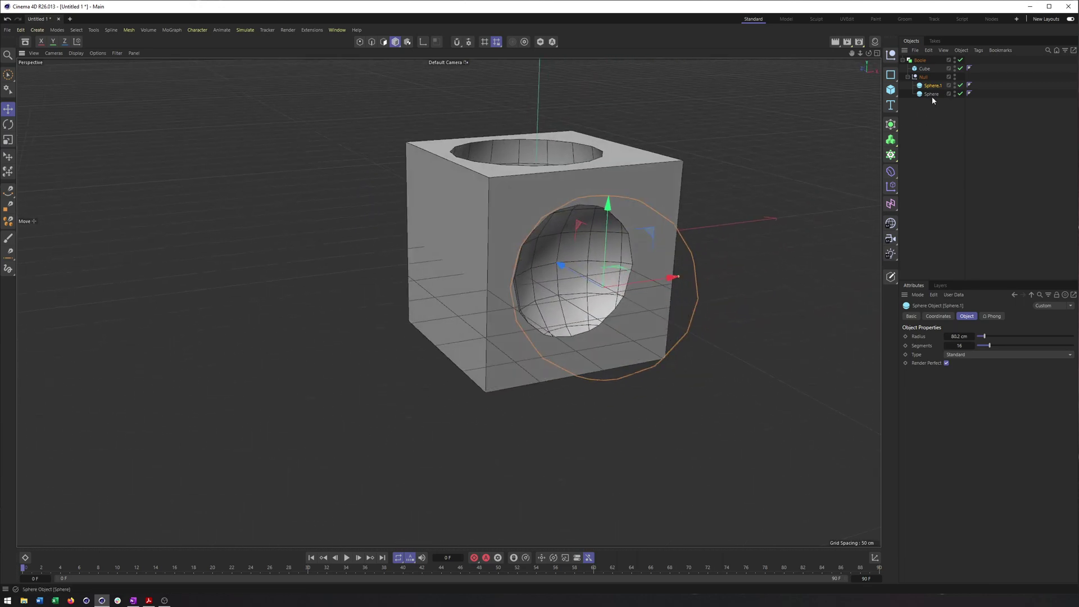
Duplicate the original sphere outside the Boole and move the copy down beside the cube's uncut side face
{"action": "left_click", "coordinate": [931, 94]}
{"action": "left_click_drag", "start_coordinate": [931, 101], "coordinate": [931, 102], "text": "ctrl"}
{"action": "middle_click_drag", "start_coordinate": [697, 174], "coordinate": [763, 160], "text": "alt"}
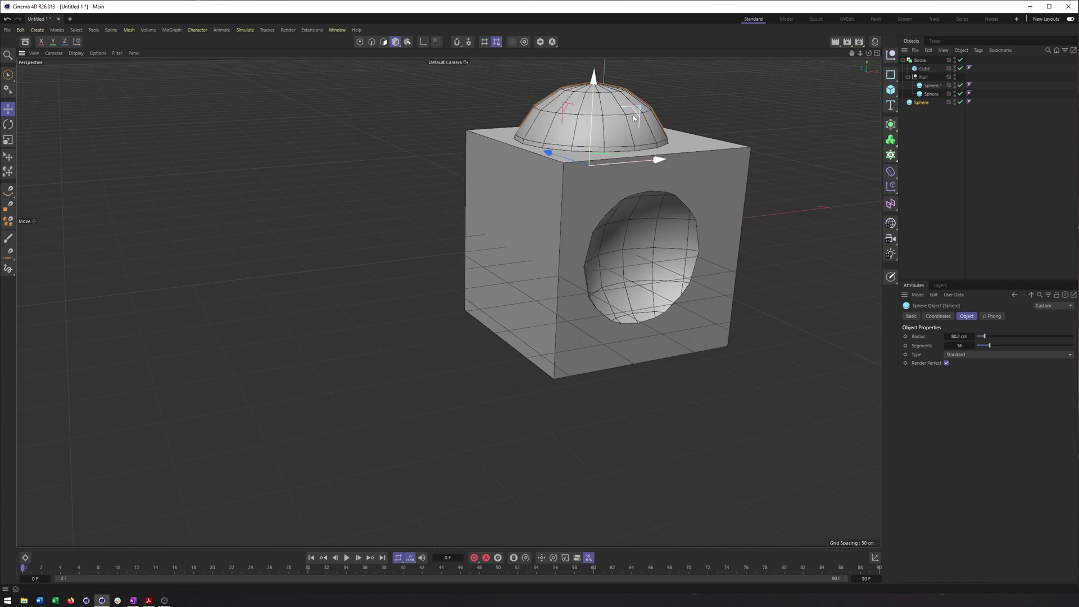
{"action": "left_click_drag", "start_coordinate": [636, 115], "coordinate": [522, 191]}
{"action": "middle_click_drag", "start_coordinate": [531, 190], "coordinate": [572, 170], "text": "alt"}
{"action": "left_click_drag", "start_coordinate": [590, 172], "coordinate": [568, 179], "text": "alt"}
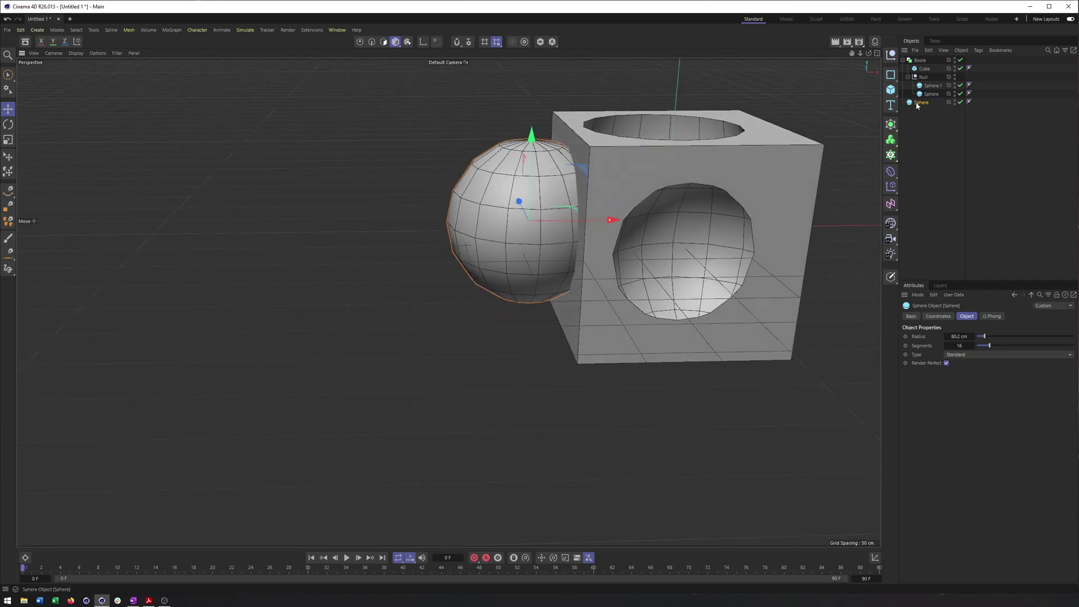
Place the loose sphere in the Boole's null and adjust its position so it cuts the adjacent side face
{"action": "left_click_drag", "start_coordinate": [933, 99], "coordinate": [933, 98]}
{"action": "left_click_drag", "start_coordinate": [611, 191], "coordinate": [559, 241], "text": "alt"}
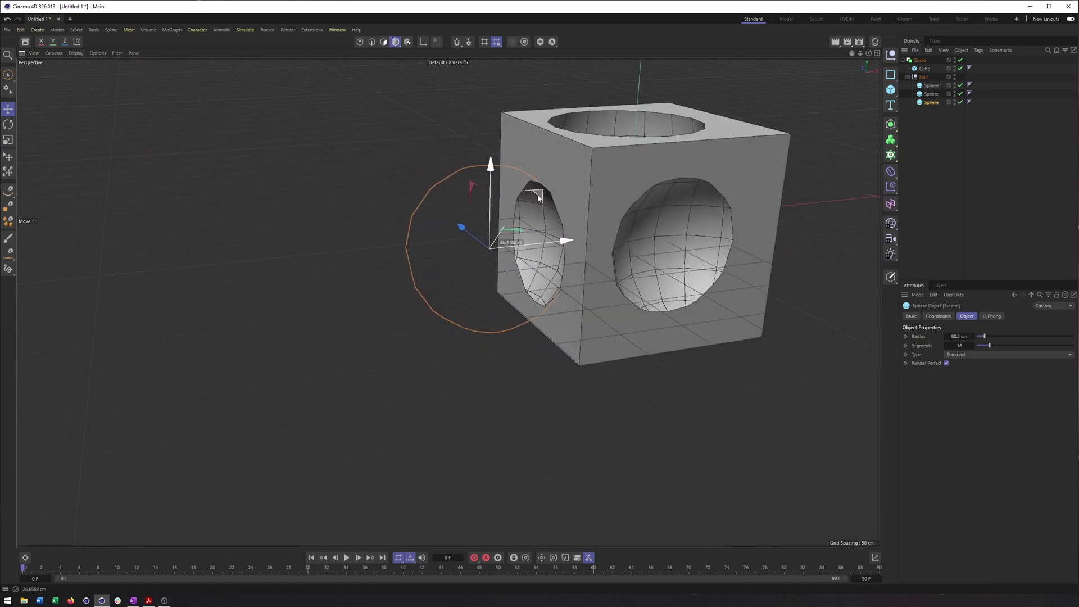
{"action": "left_click_drag", "start_coordinate": [524, 199], "coordinate": [541, 233], "text": "alt"}
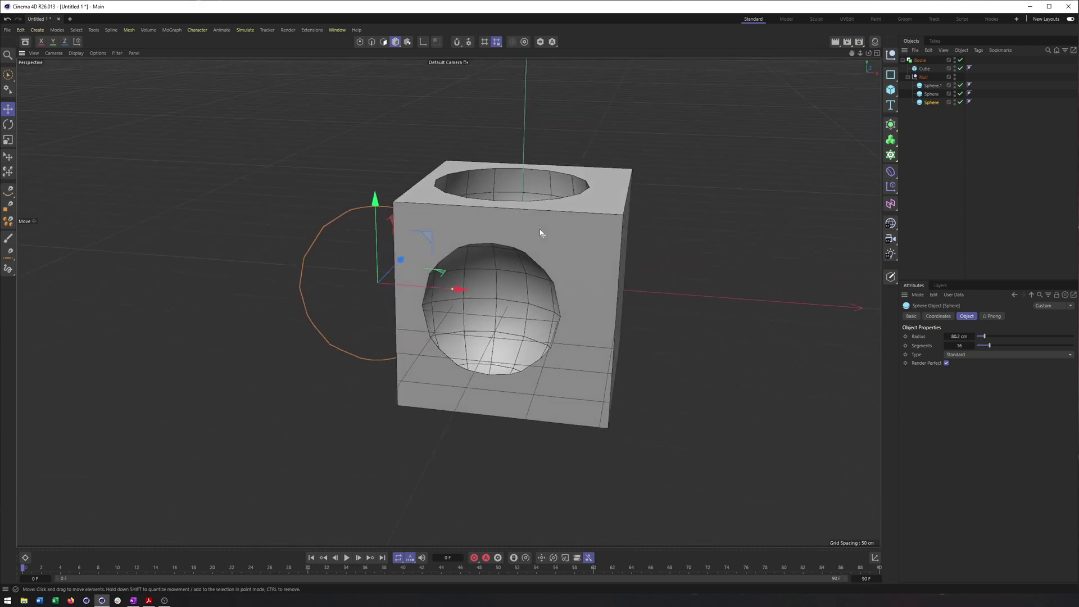
Inspect the finished cuts in the cube and select the Boole object
{"action": "left_click_drag", "start_coordinate": [504, 144], "coordinate": [509, 234], "text": "alt"}
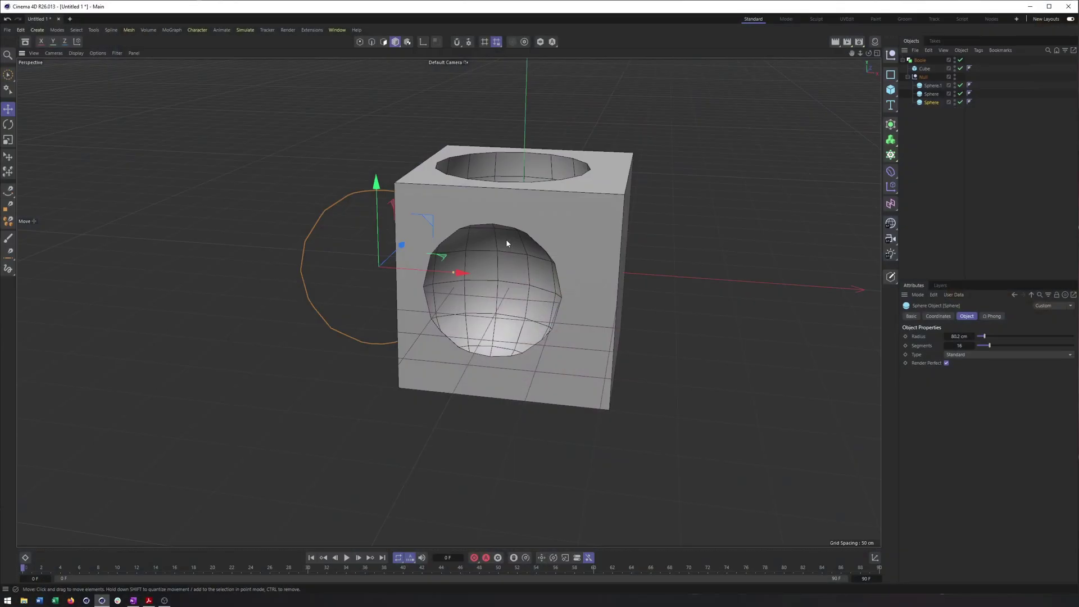
{"action": "left_click_drag", "start_coordinate": [580, 207], "coordinate": [576, 239]}
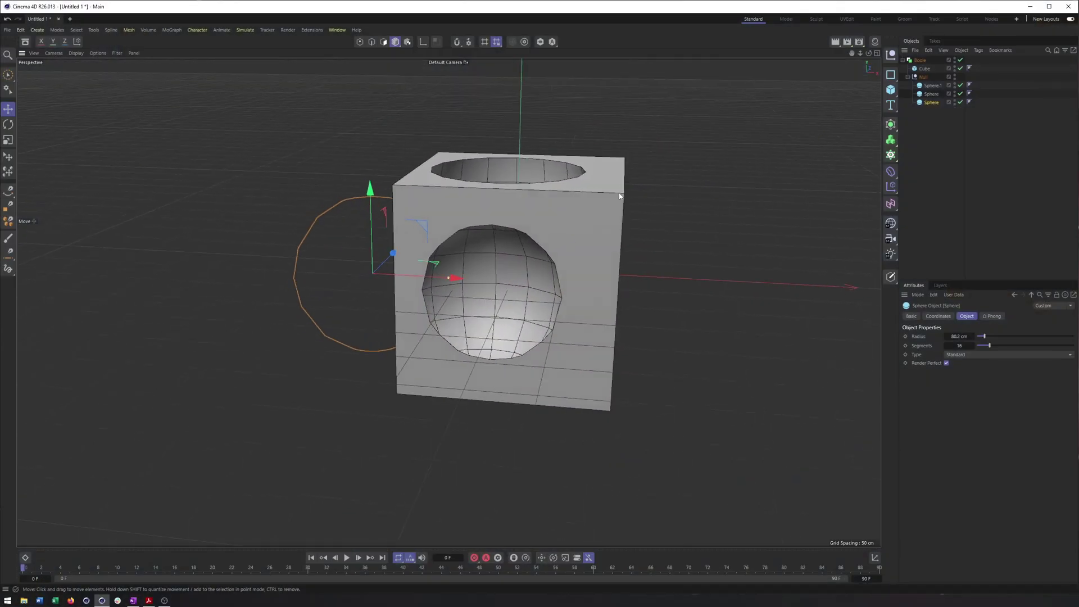
{"action": "middle_click_drag", "start_coordinate": [592, 205], "coordinate": [612, 197], "text": "alt"}
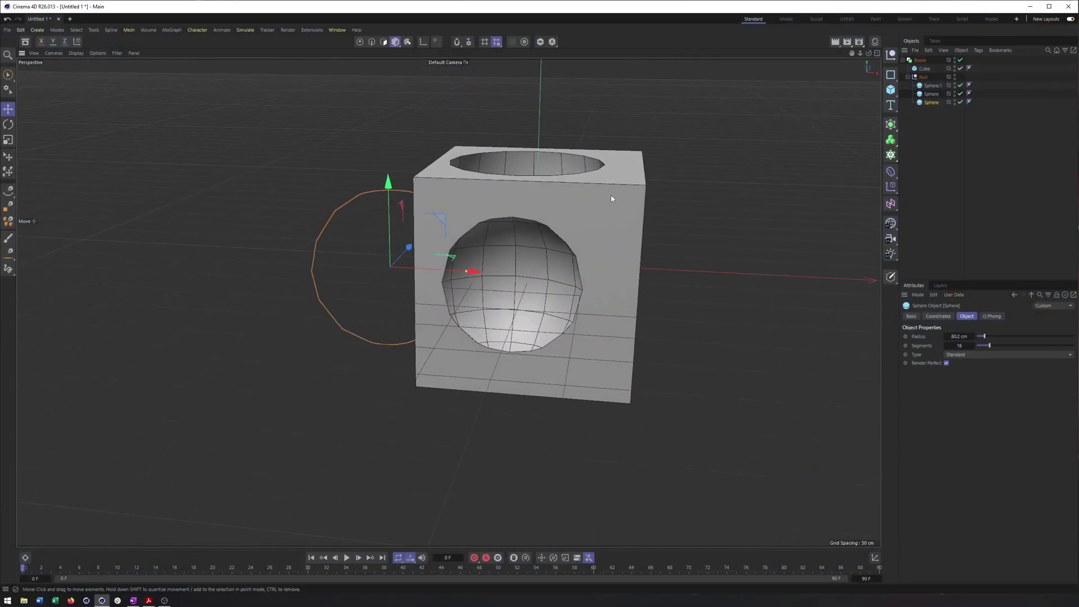
{"action": "left_click", "coordinate": [918, 62]}
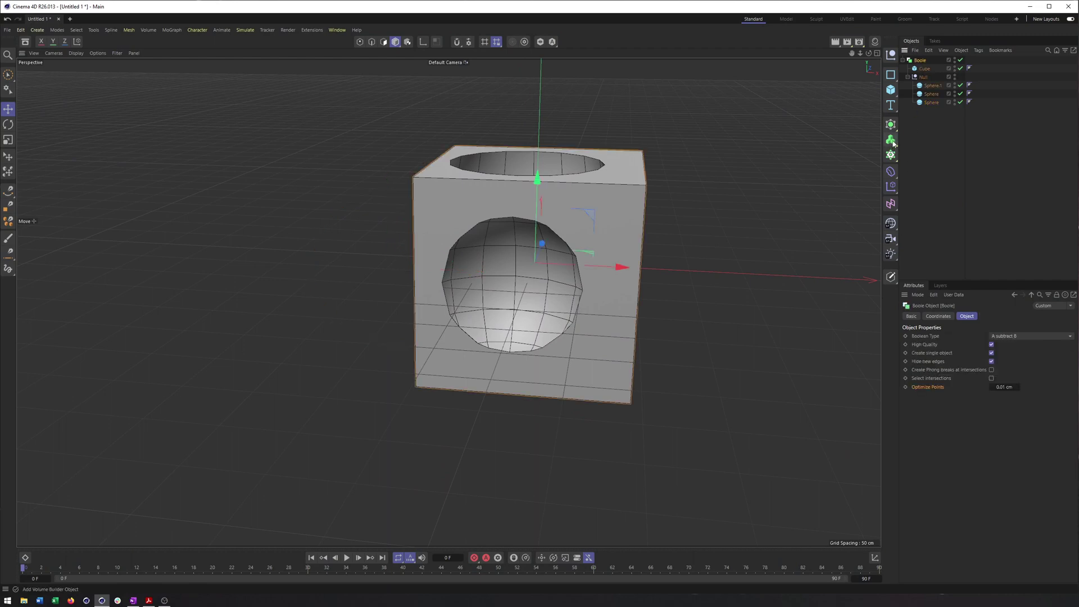
Add a Remesh generator as the parent of the Boole object
{"action": "left_click", "coordinate": [891, 141]}
{"action": "left_click", "coordinate": [890, 125]}
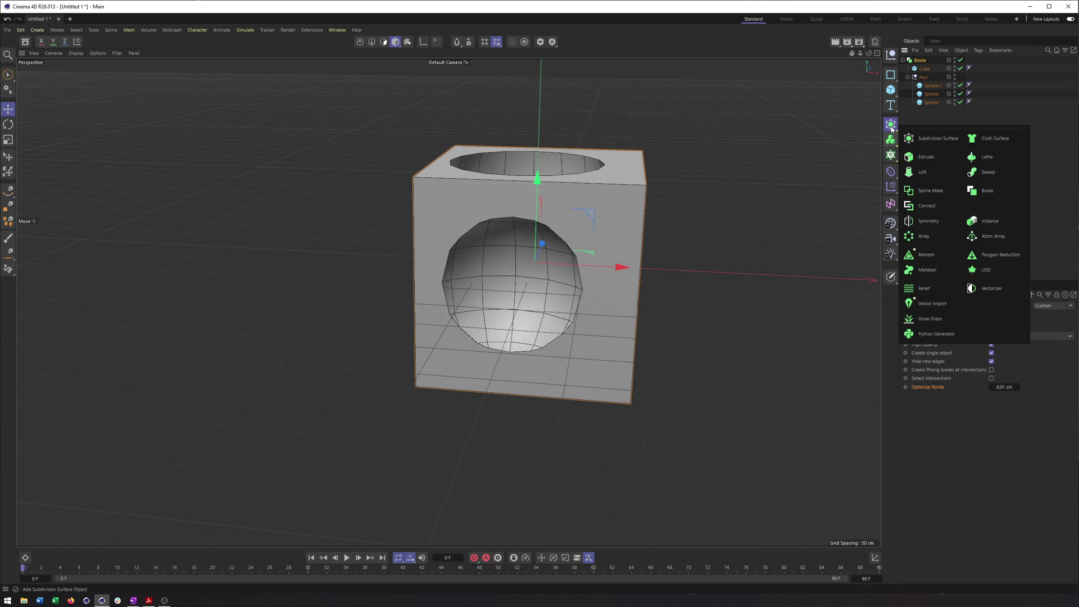
{"action": "left_click", "coordinate": [925, 254]}
{"action": "left_click_drag", "start_coordinate": [924, 63], "coordinate": [923, 61]}
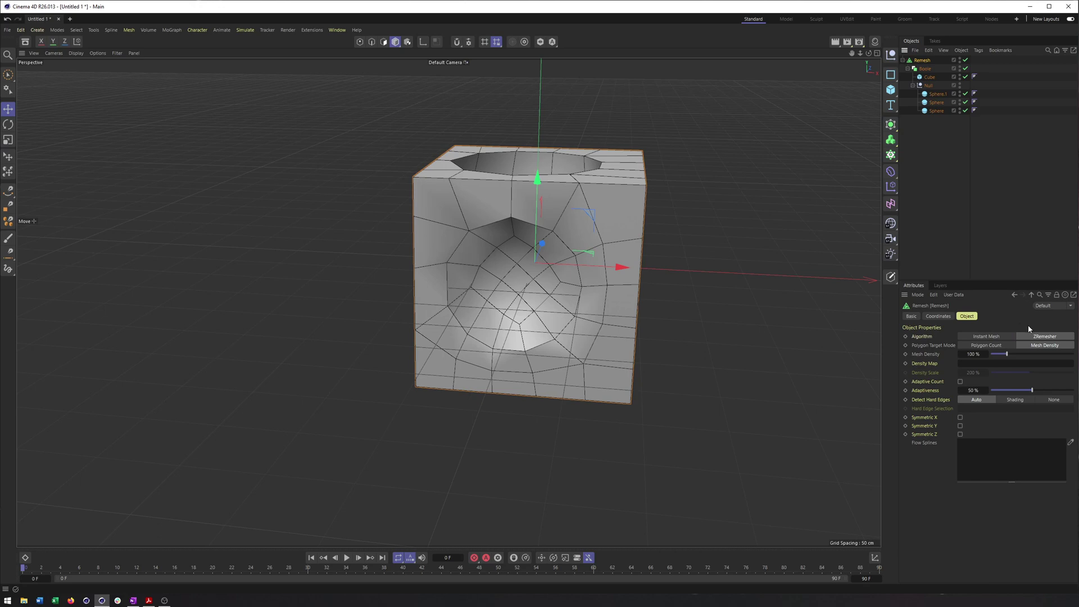
Inspect the remeshed cube and set the Remesh generator's mesh density to 277%
{"action": "left_click_drag", "start_coordinate": [594, 219], "coordinate": [695, 243], "text": "alt"}
{"action": "left_click_drag", "start_coordinate": [609, 232], "coordinate": [633, 227], "text": "alt"}
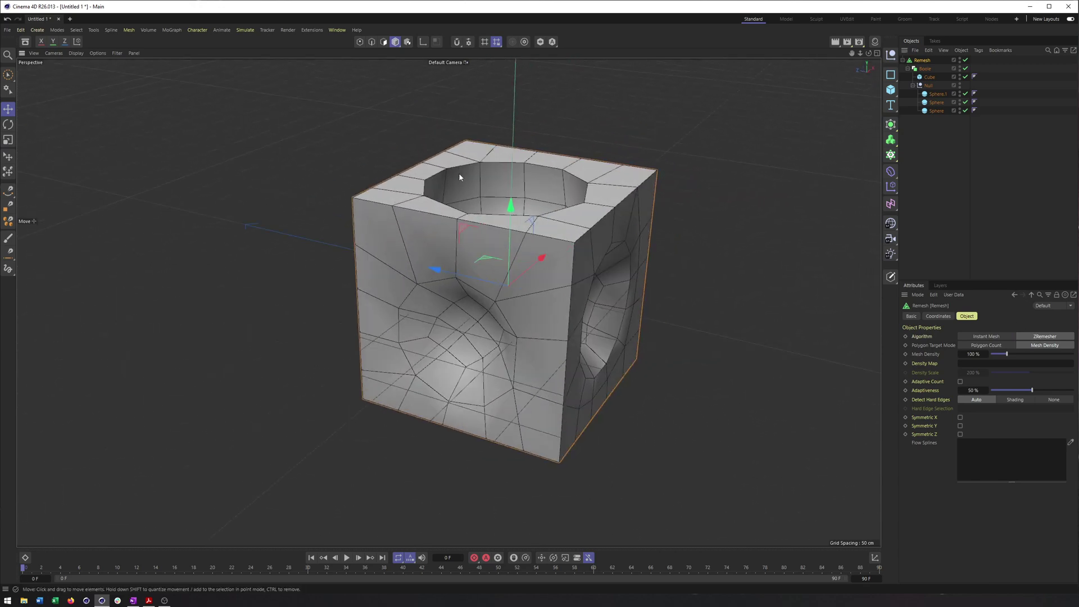
{"action": "left_click_drag", "start_coordinate": [468, 270], "coordinate": [396, 257], "text": "alt"}
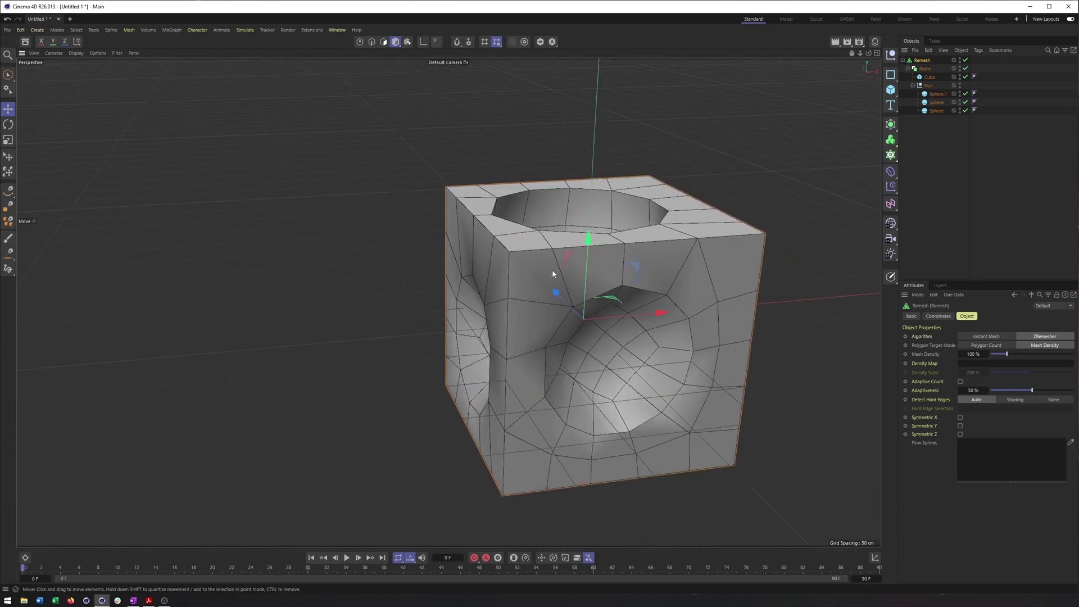
{"action": "left_click_drag", "start_coordinate": [552, 269], "coordinate": [545, 247], "text": "alt"}
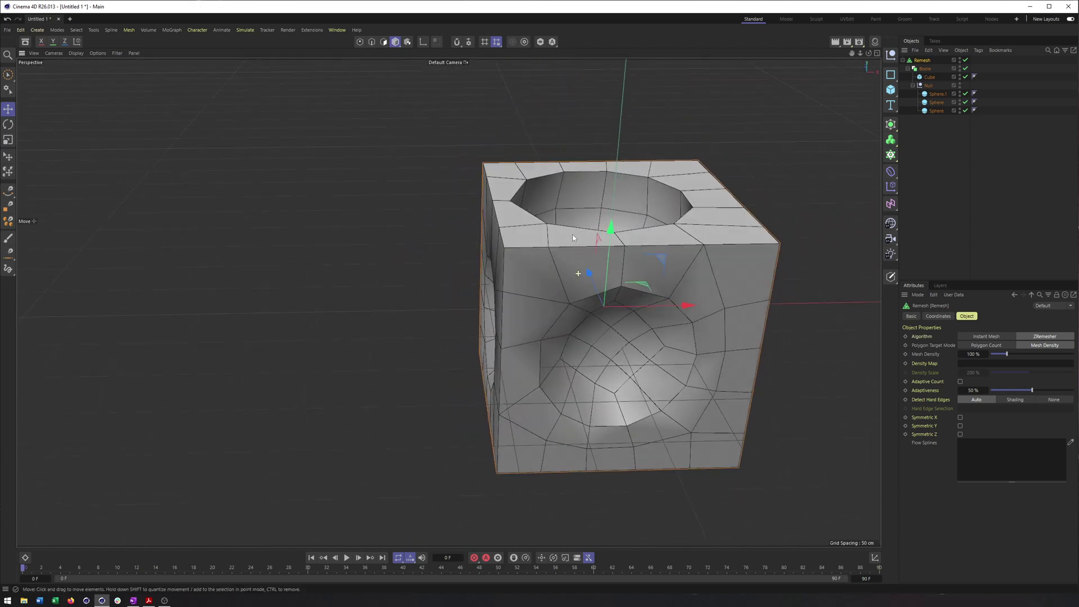
{"action": "left_click_drag", "start_coordinate": [573, 237], "coordinate": [552, 226], "text": "alt"}
{"action": "middle_click_drag", "start_coordinate": [584, 275], "coordinate": [590, 230], "text": "alt"}
{"action": "left_click_drag", "start_coordinate": [589, 230], "coordinate": [606, 221], "text": "alt"}
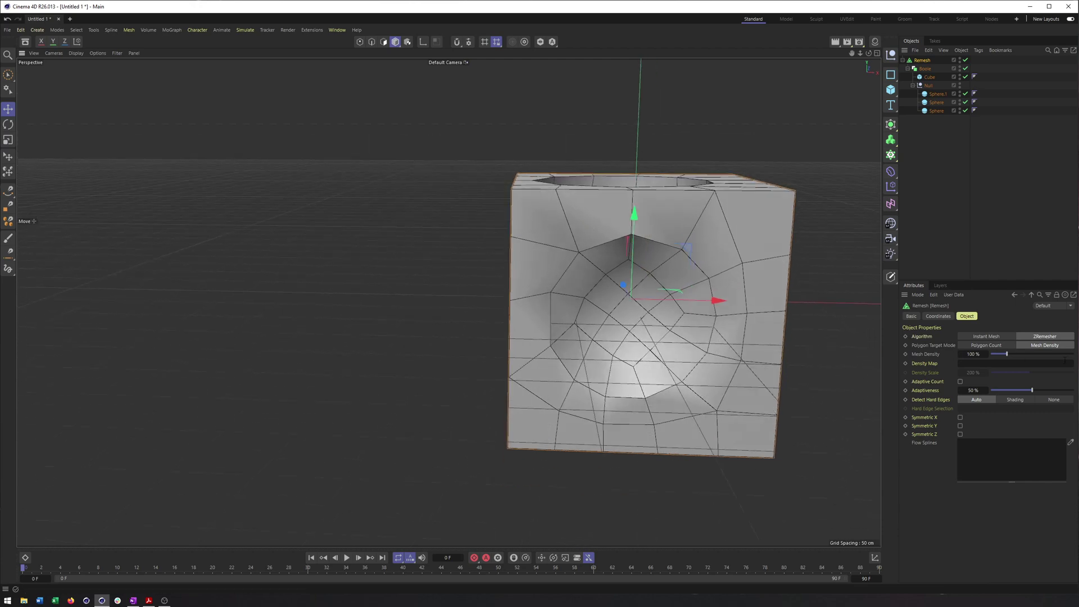
{"action": "left_click_drag", "start_coordinate": [1012, 354], "coordinate": [1038, 357]}
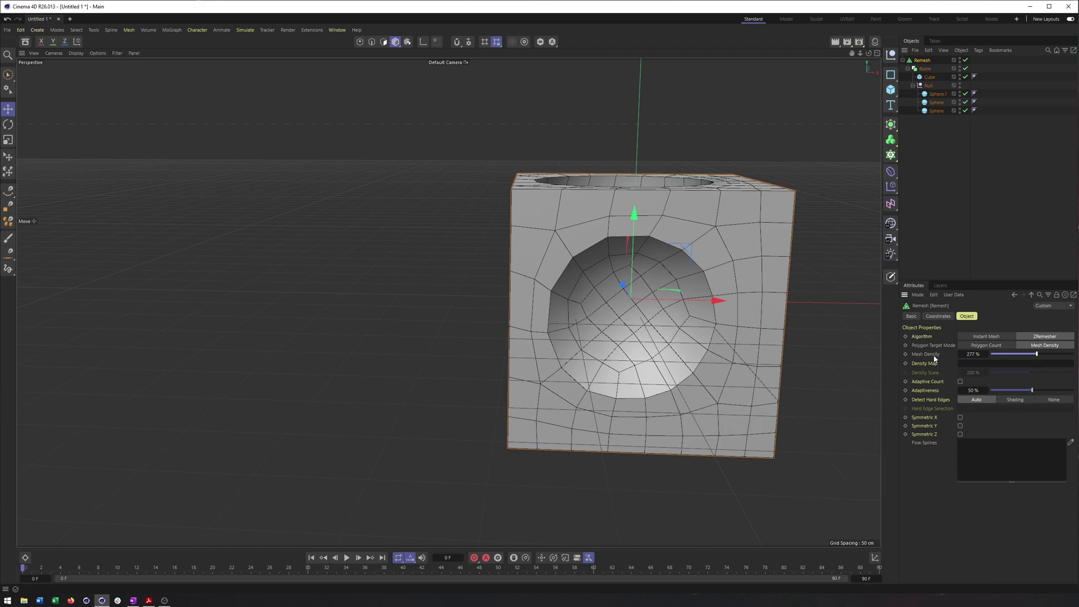
{"action": "left_click_drag", "start_coordinate": [640, 250], "coordinate": [533, 178], "text": "alt"}
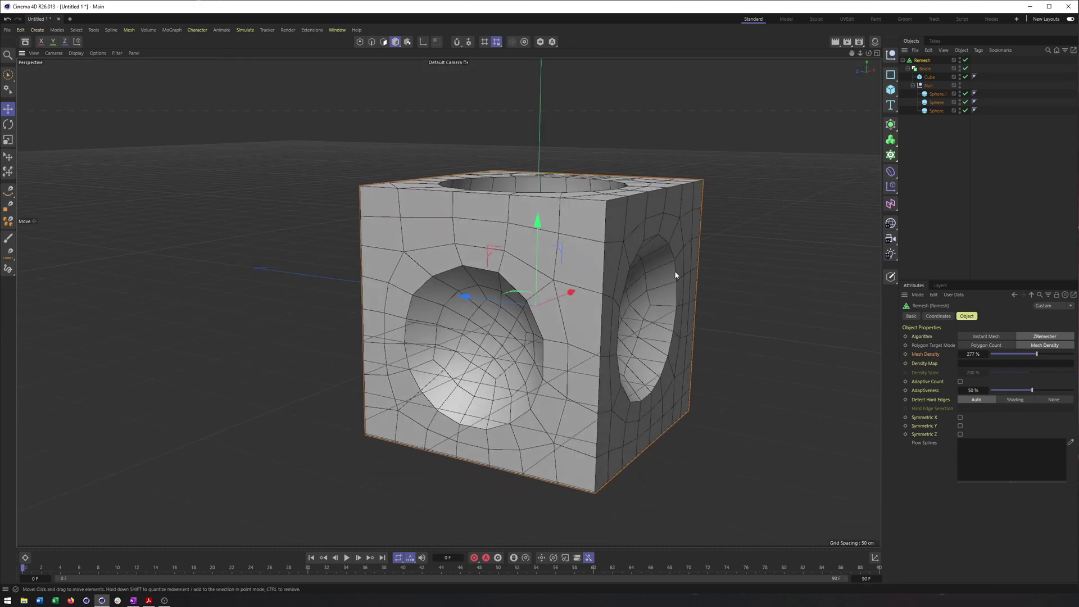
Place the Remesh inside a Subdivision Surface and turn the Remesh off and on again to compare the smoothed topology
{"action": "left_click", "coordinate": [891, 125], "text": "alt"}
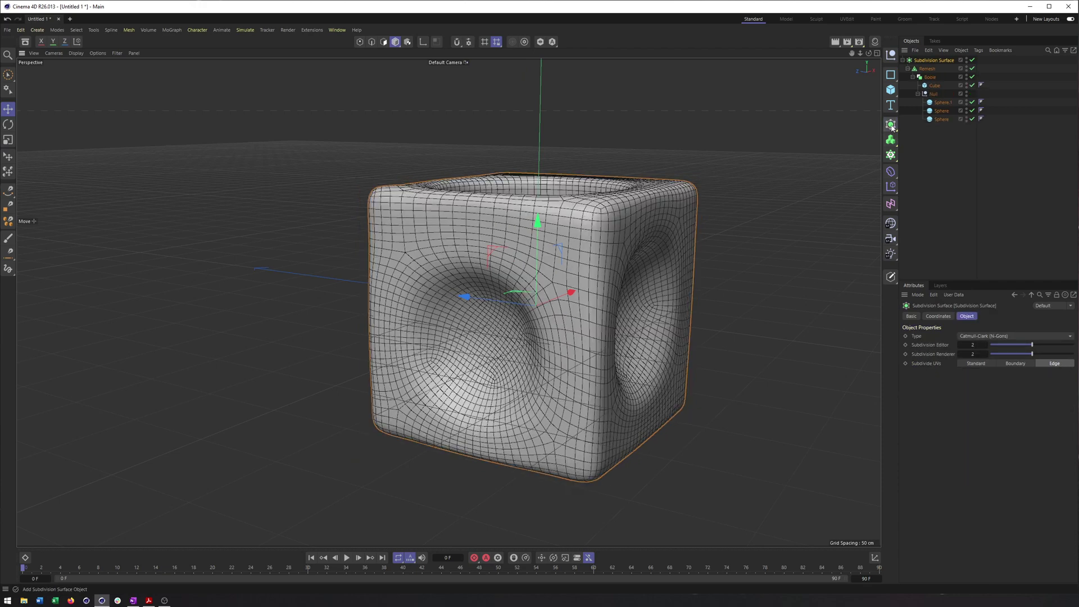
{"action": "mouse_move", "coordinate": [692, 201]}
{"action": "left_mouse_down", "text": "alt"}
{"action": "mouse_move", "coordinate": [667, 234]}
{"action": "mouse_move", "coordinate": [699, 212]}
{"action": "left_mouse_up", "text": "alt"}
{"action": "left_click", "coordinate": [972, 67]}
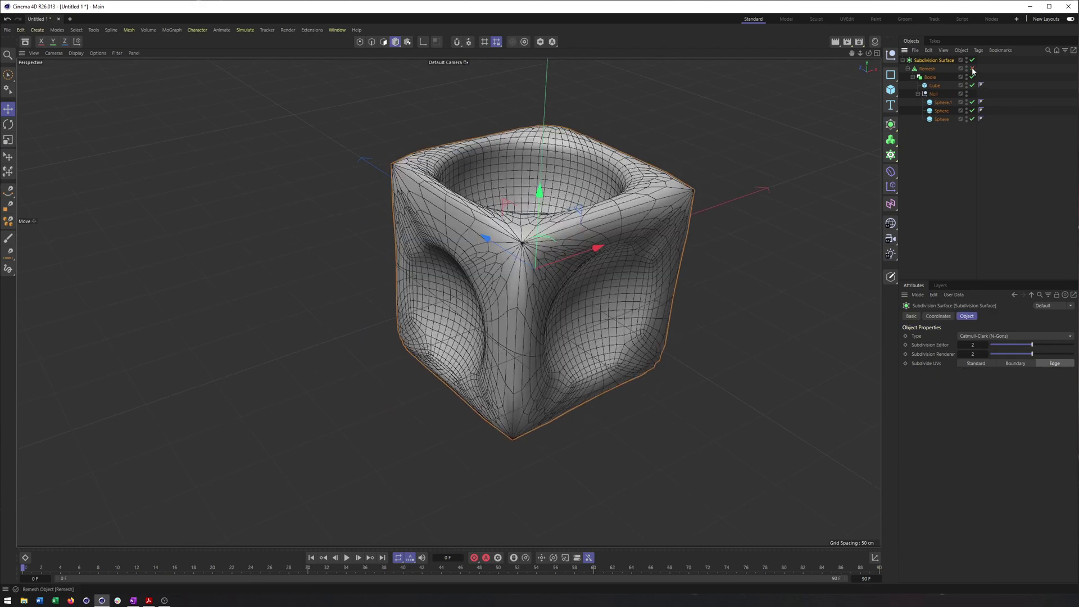
{"action": "left_click_drag", "start_coordinate": [581, 236], "coordinate": [439, 221], "text": "alt"}
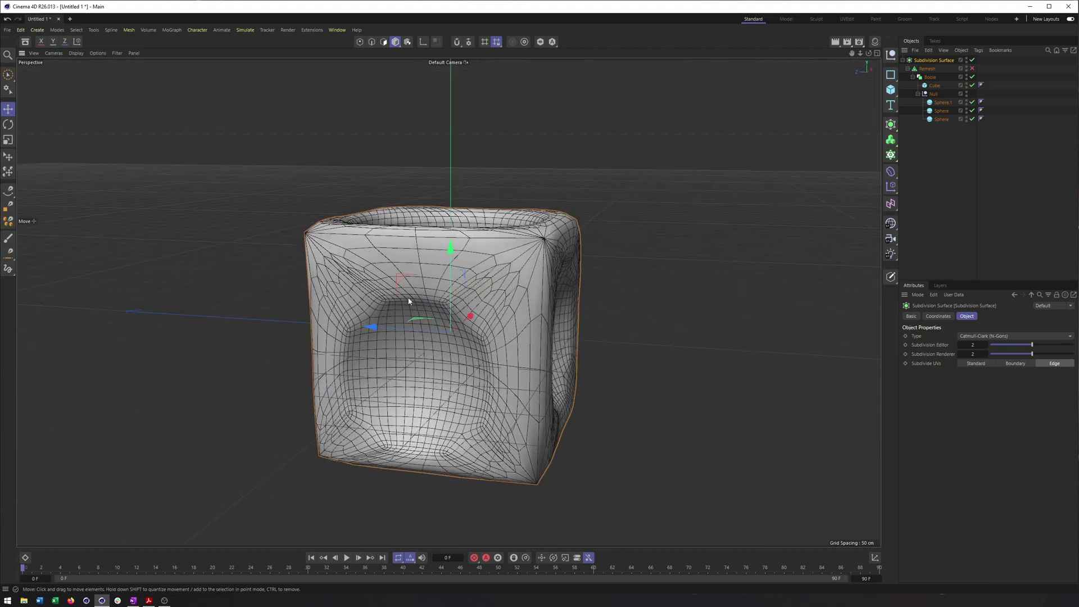
{"action": "left_click_drag", "start_coordinate": [545, 242], "coordinate": [590, 264], "text": "alt"}
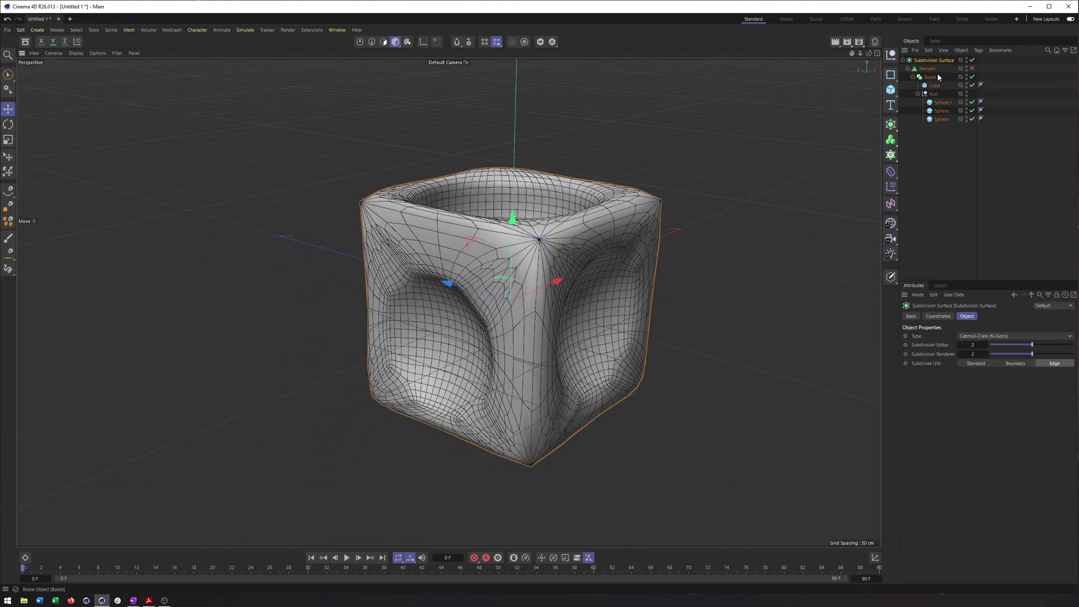
{"action": "left_click", "coordinate": [971, 68]}
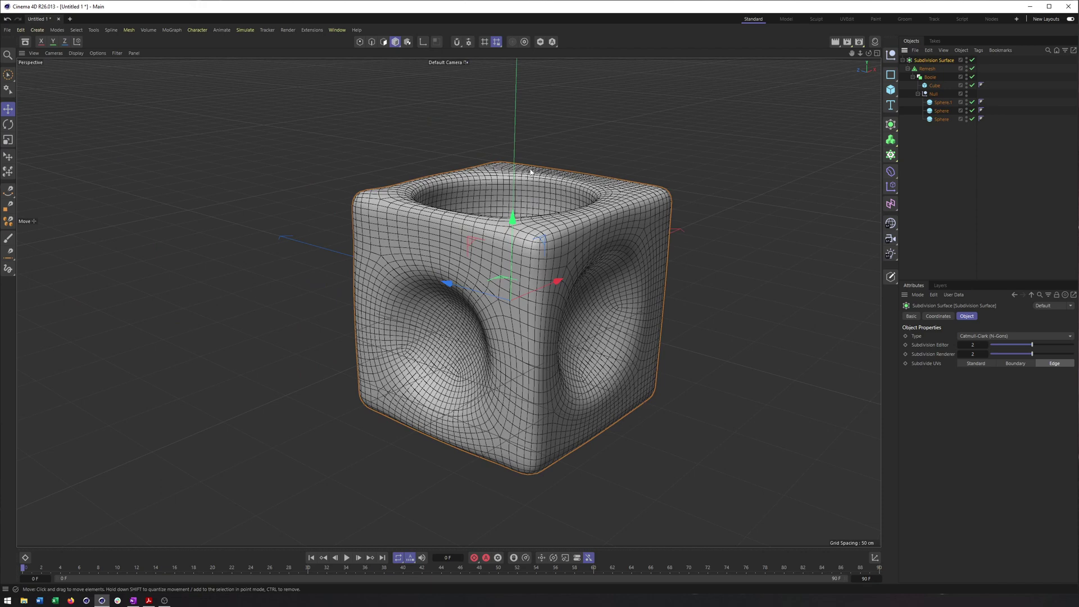
{"action": "left_click_drag", "start_coordinate": [530, 171], "coordinate": [595, 303], "text": "alt"}
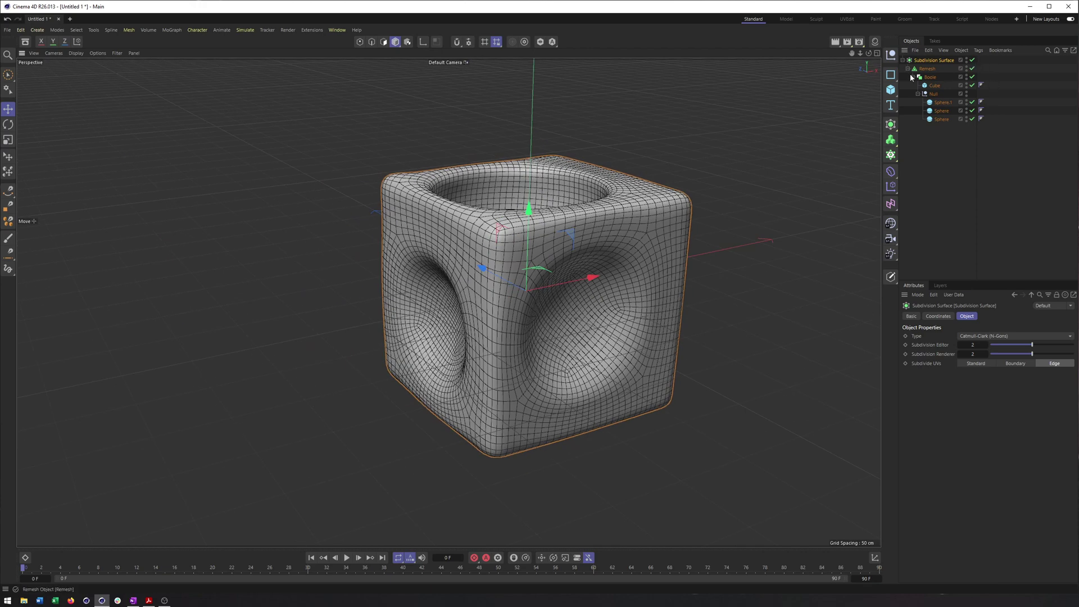
Toggle the smoothing off and on, and undo the addition of the Subdivision Surface
{"action": "key", "text": "q"}
{"action": "key", "text": "q"}
{"action": "key", "text": "ctrl+z"}
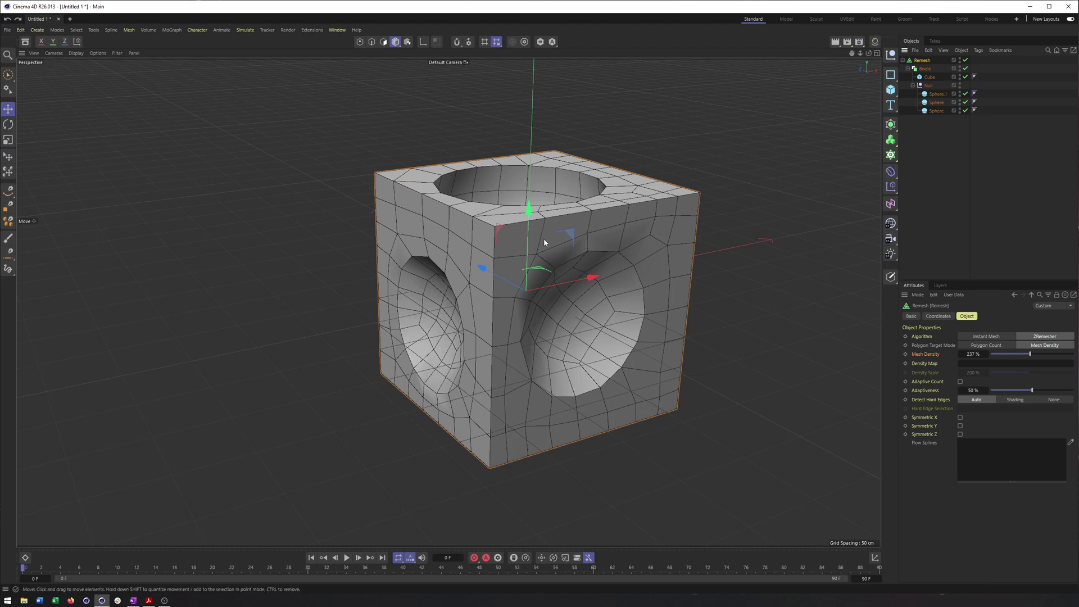
Disable the Remesh generator and move the Boole out of it to the top level of the hierarchy
{"action": "middle_click_drag", "start_coordinate": [544, 243], "coordinate": [599, 227], "text": "alt"}
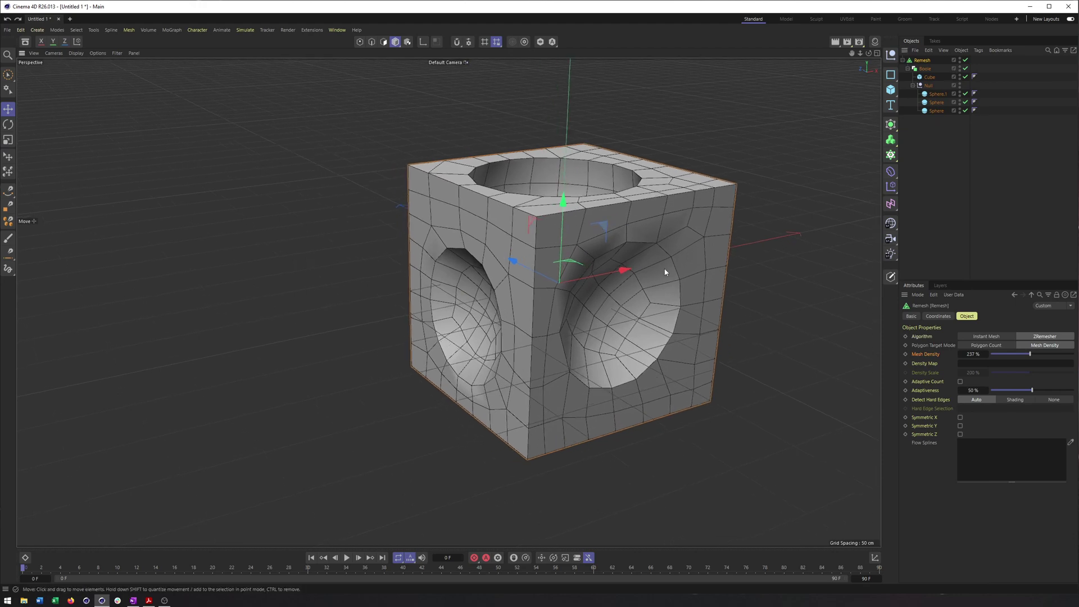
{"action": "left_click_drag", "start_coordinate": [665, 251], "coordinate": [605, 247], "text": "alt"}
{"action": "left_click_drag", "start_coordinate": [495, 118], "coordinate": [488, 158], "text": "alt"}
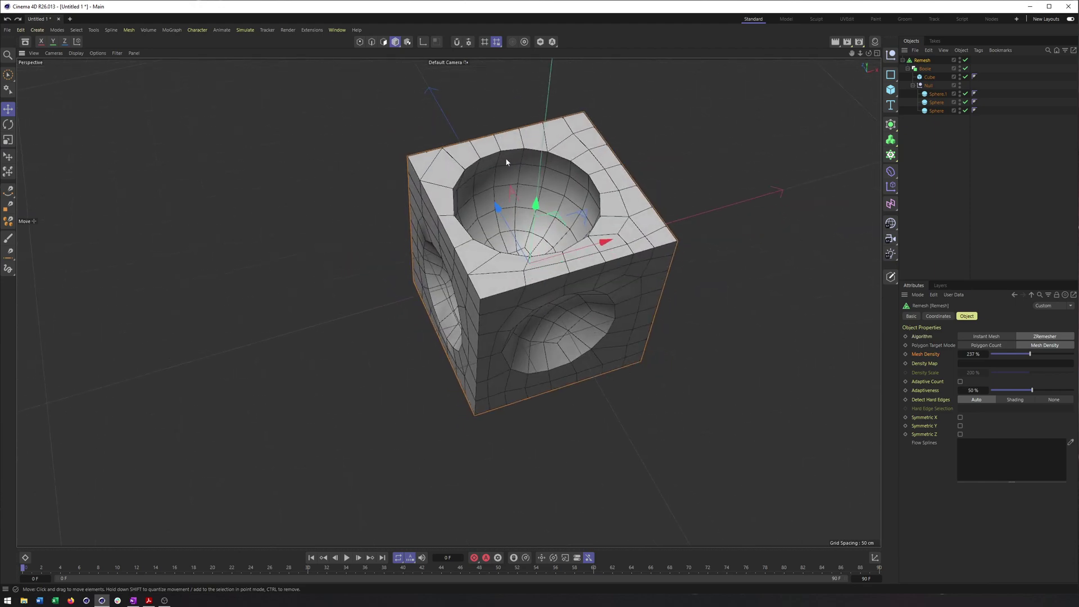
{"action": "left_click", "coordinate": [966, 60]}
{"action": "left_click_drag", "start_coordinate": [924, 69], "coordinate": [924, 58]}
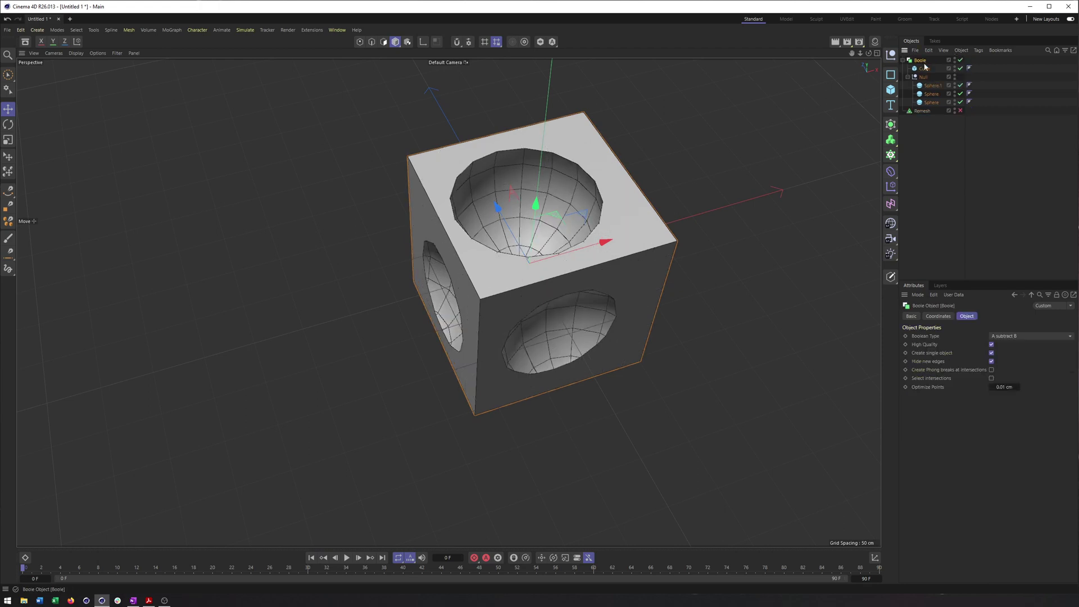
{"action": "left_click_drag", "start_coordinate": [668, 167], "coordinate": [663, 137], "text": "alt"}
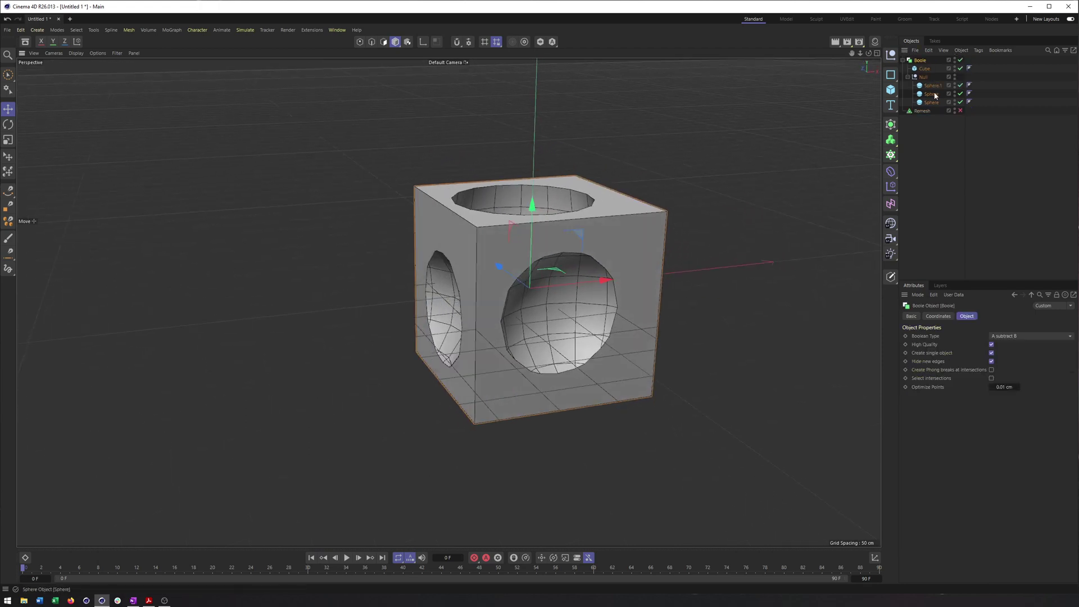
Move Sphere.1 out of the null directly under the Boole and delete the null with its remaining spheres
{"action": "left_click", "coordinate": [924, 77]}
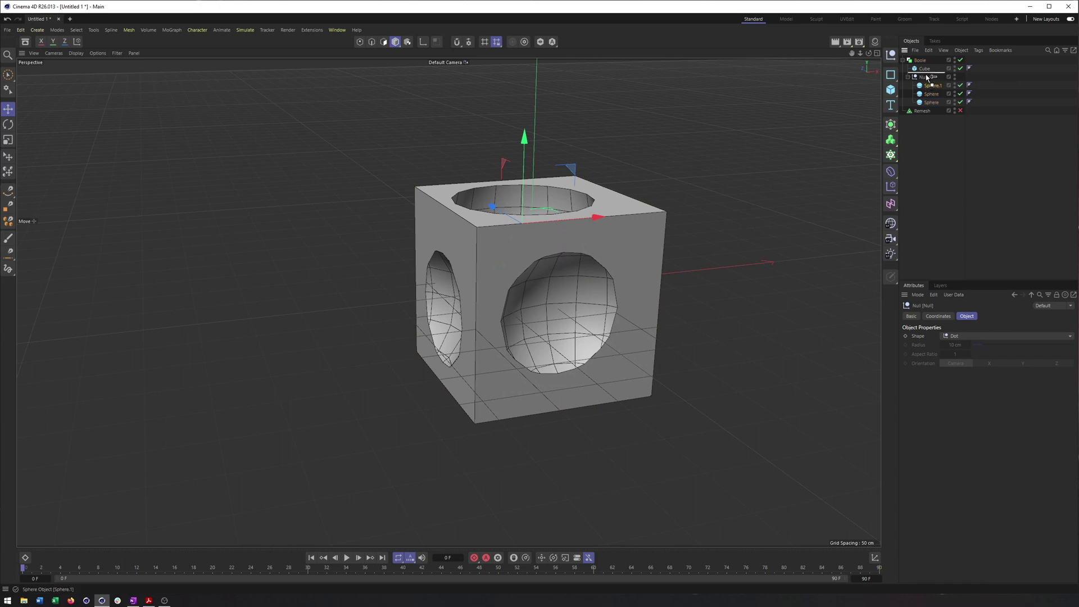
{"action": "left_click_drag", "start_coordinate": [926, 74], "coordinate": [926, 74]}
{"action": "left_click", "coordinate": [924, 85]}
{"action": "key", "text": "Delete"}
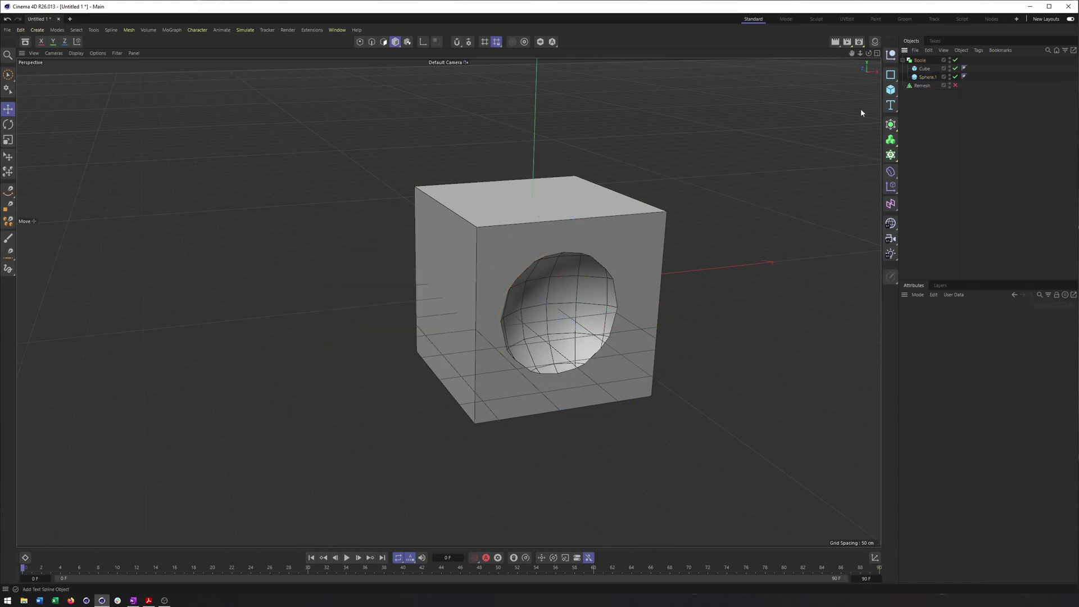
Delete the disabled Remesh generator from the scene
{"action": "left_click_drag", "start_coordinate": [787, 132], "coordinate": [756, 163], "text": "alt"}
{"action": "left_click", "coordinate": [915, 86]}
{"action": "key", "text": "Delete"}
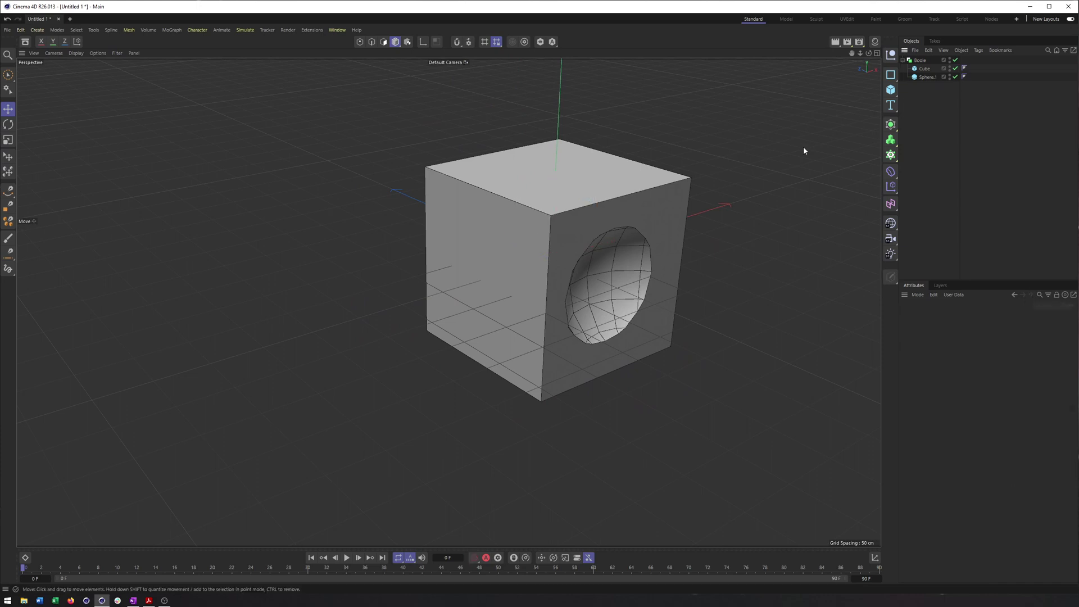
Disable the Boole and move the cube and Sphere.1 out of it to the top level
{"action": "left_click_drag", "start_coordinate": [650, 225], "coordinate": [638, 214], "text": "alt"}
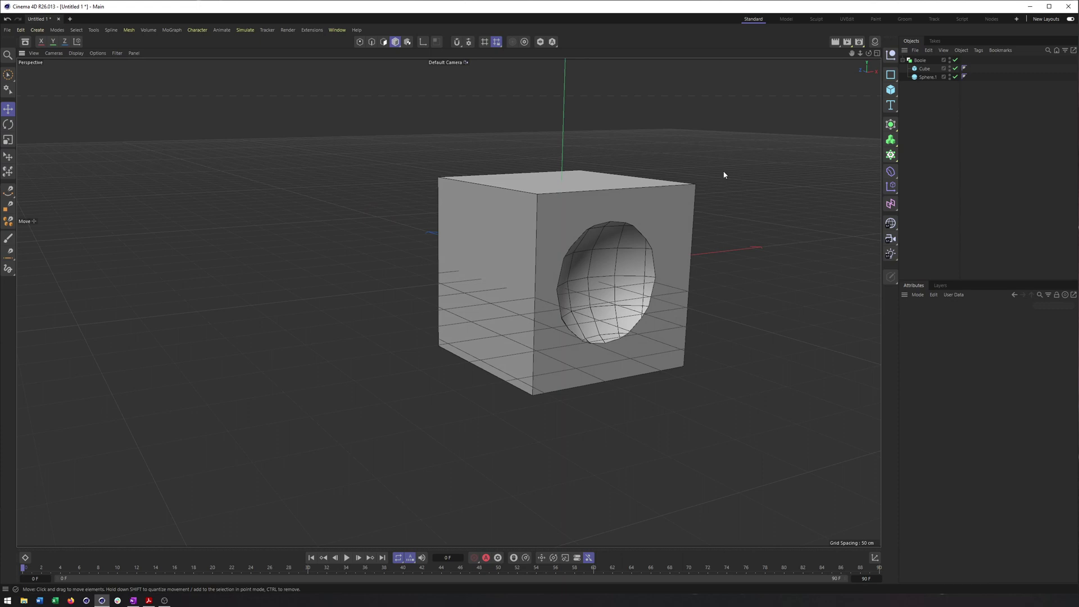
{"action": "left_click", "coordinate": [927, 77]}
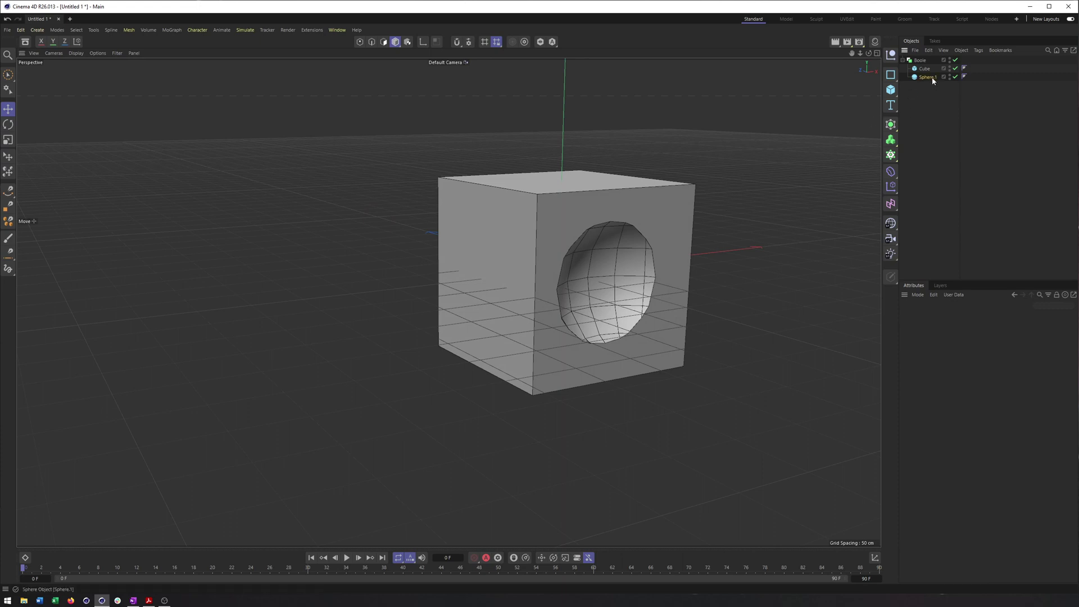
{"action": "left_click", "coordinate": [955, 60]}
{"action": "left_click_drag", "start_coordinate": [712, 214], "coordinate": [653, 200], "text": "alt"}
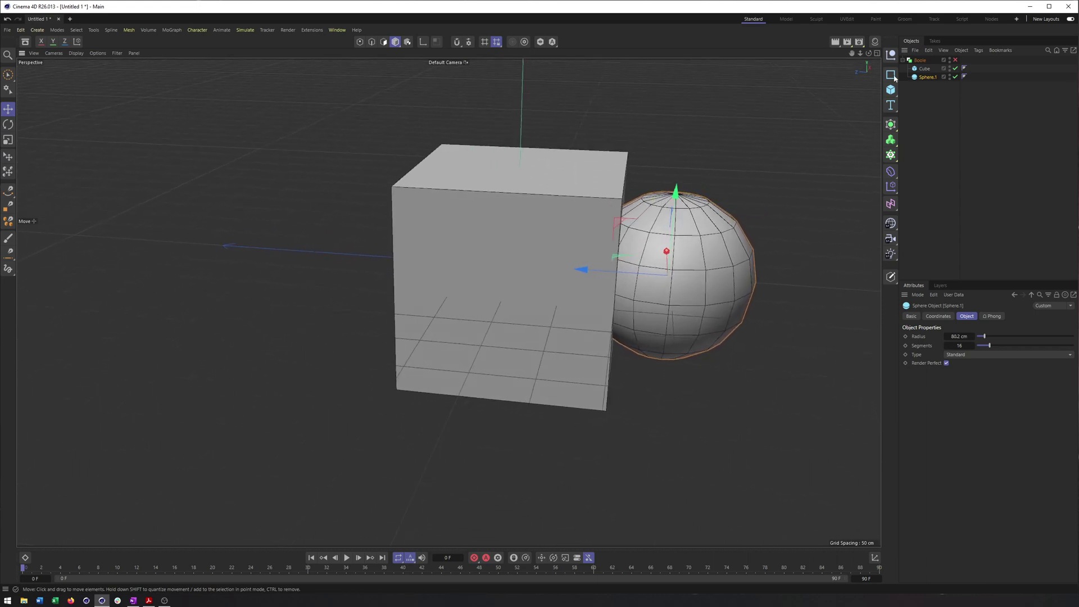
{"action": "left_click", "coordinate": [924, 69]}
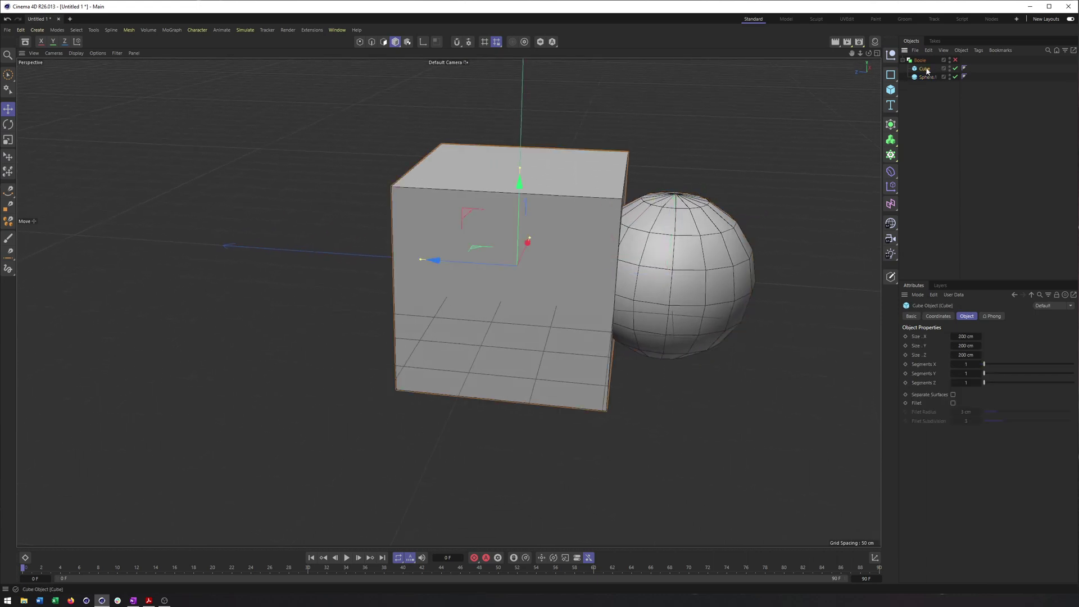
{"action": "left_click", "coordinate": [924, 77]}
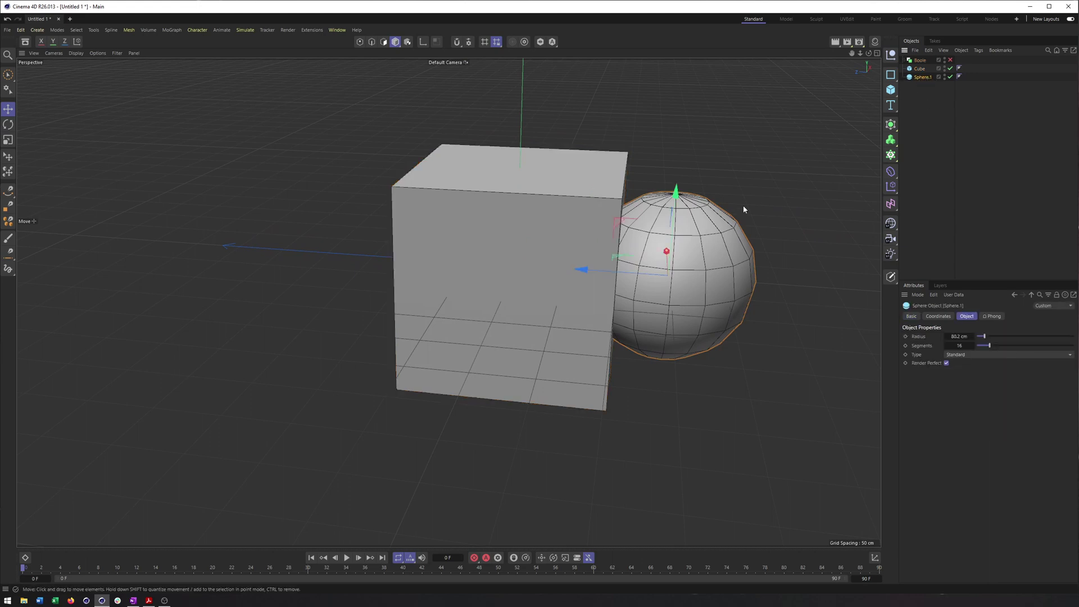
Convert Sphere.1 to an editable polygon object and switch to edge mode
{"action": "left_click_drag", "start_coordinate": [743, 207], "coordinate": [686, 205], "text": "alt"}
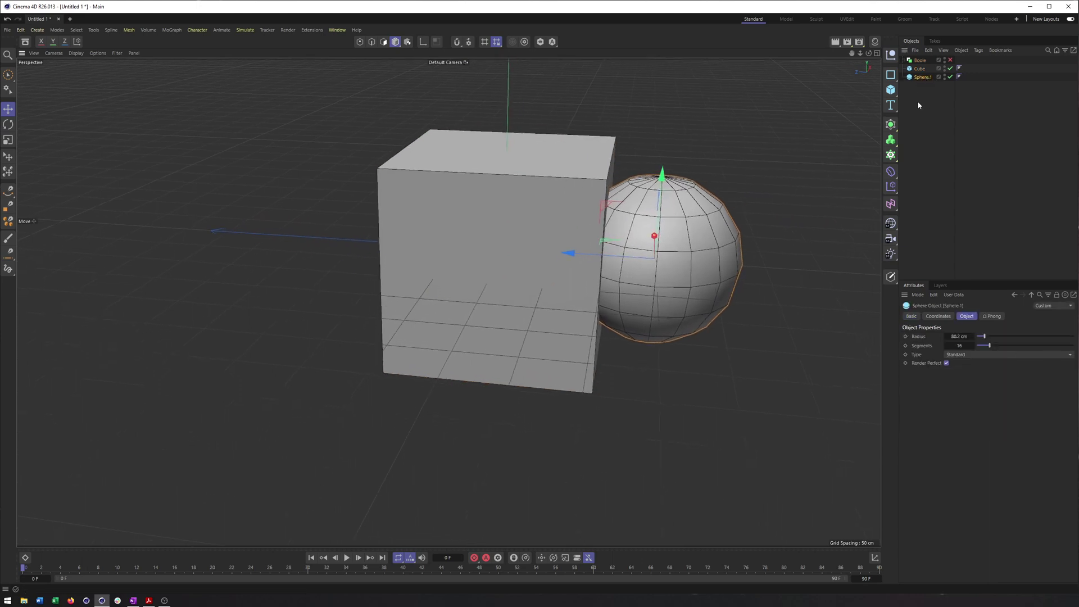
{"action": "key", "text": "c"}
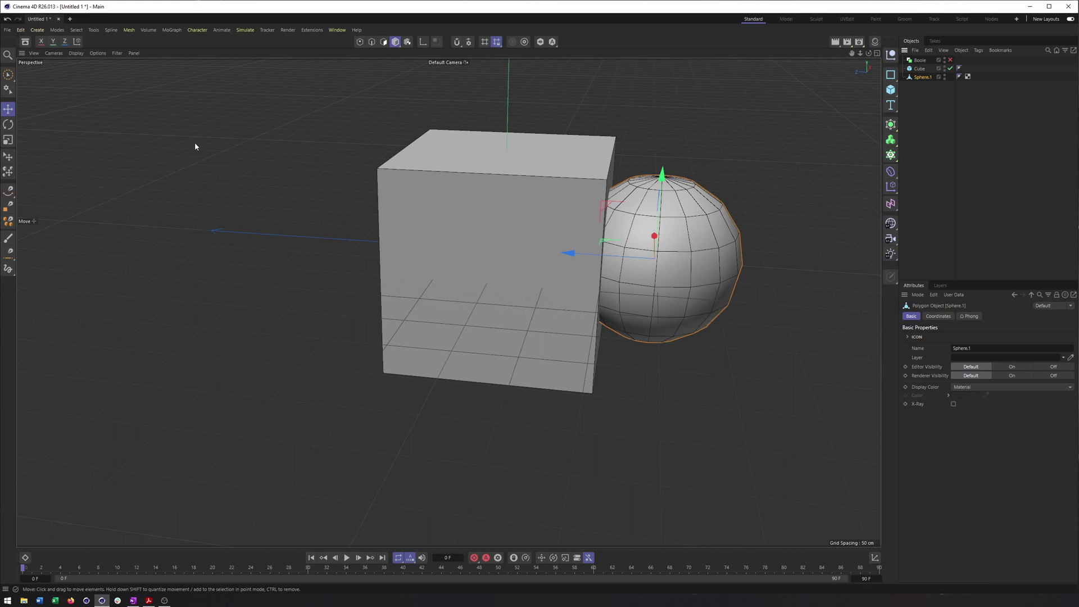
{"action": "left_click", "coordinate": [372, 42]}
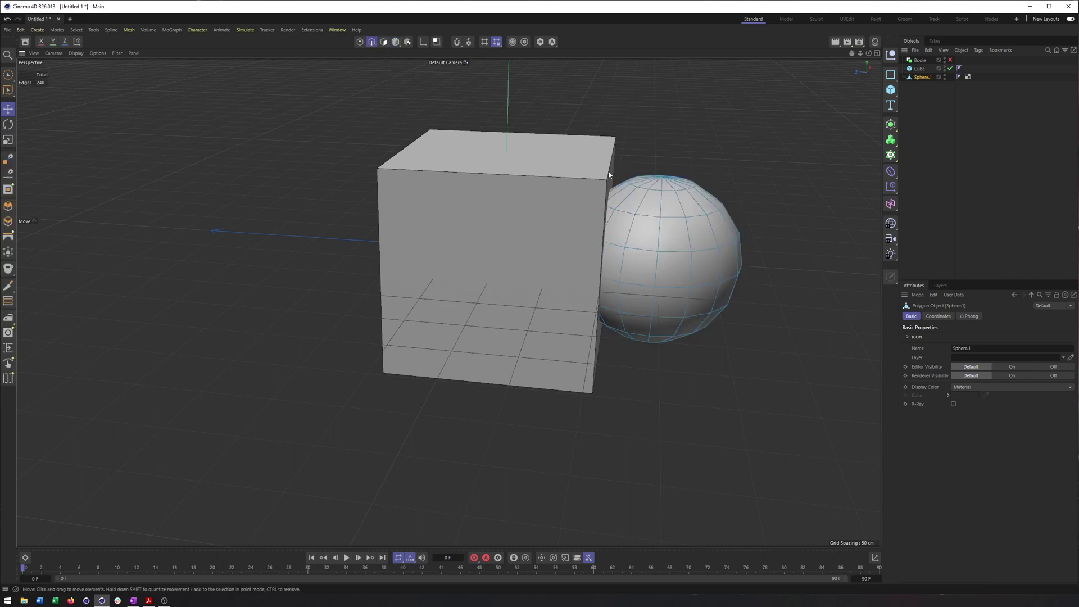
{"action": "mouse_move", "coordinate": [608, 175]}
{"action": "left_mouse_down", "text": "alt"}
{"action": "mouse_move", "coordinate": [608, 147]}
{"action": "mouse_move", "coordinate": [599, 185]}
{"action": "left_mouse_up", "text": "alt"}
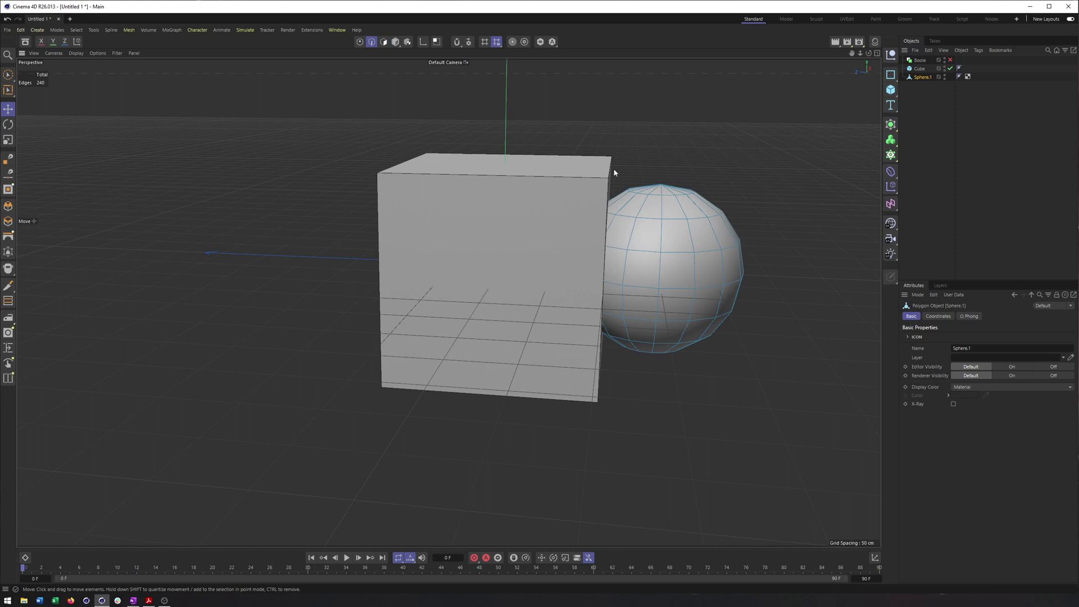
Start a Plane Cut on Sphere.1 in Cut All mode and set its plane mode to World
{"action": "right_click", "coordinate": [679, 147]}
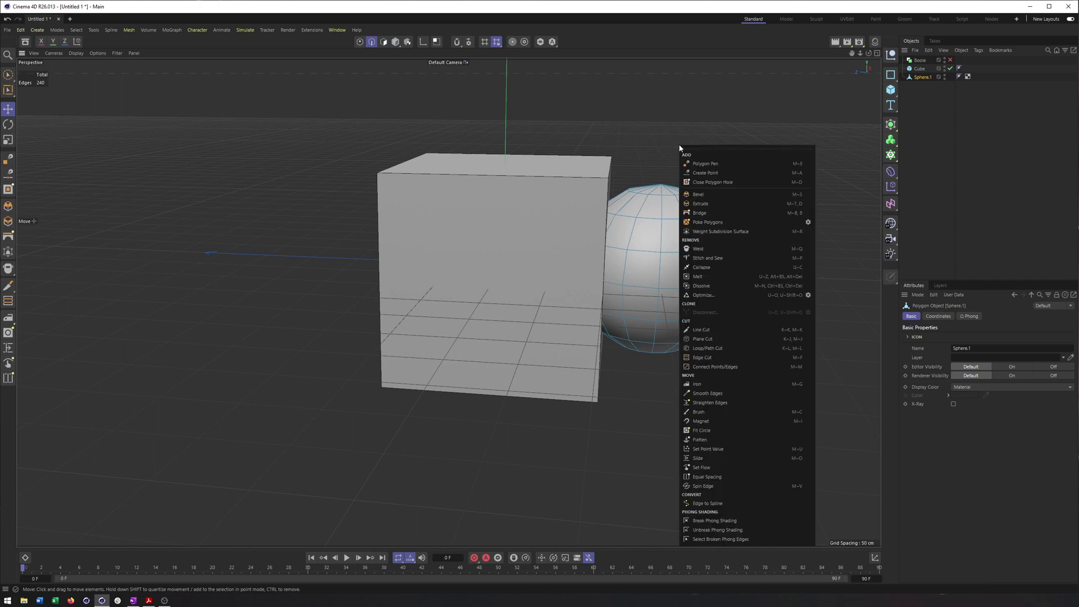
{"action": "left_click", "coordinate": [702, 339]}
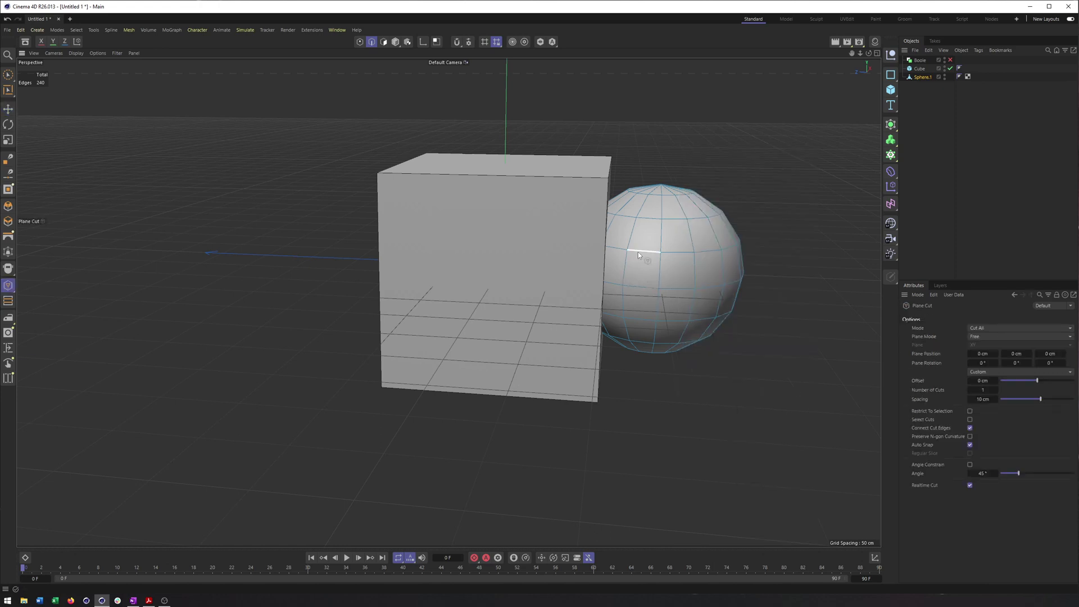
{"action": "left_click", "coordinate": [1005, 329]}
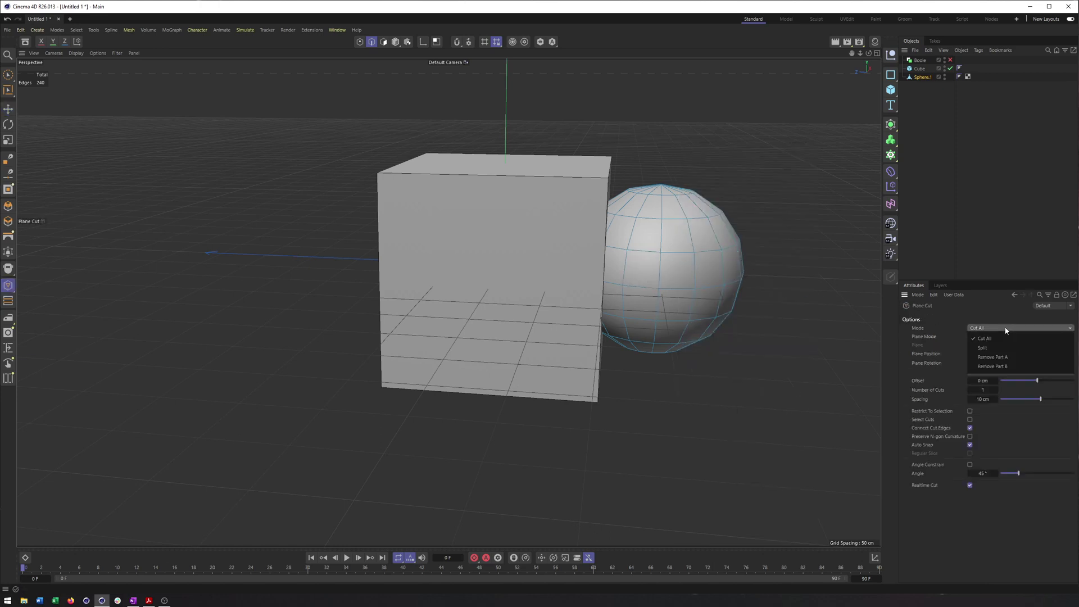
{"action": "left_click", "coordinate": [993, 320]}
{"action": "left_click", "coordinate": [976, 336]}
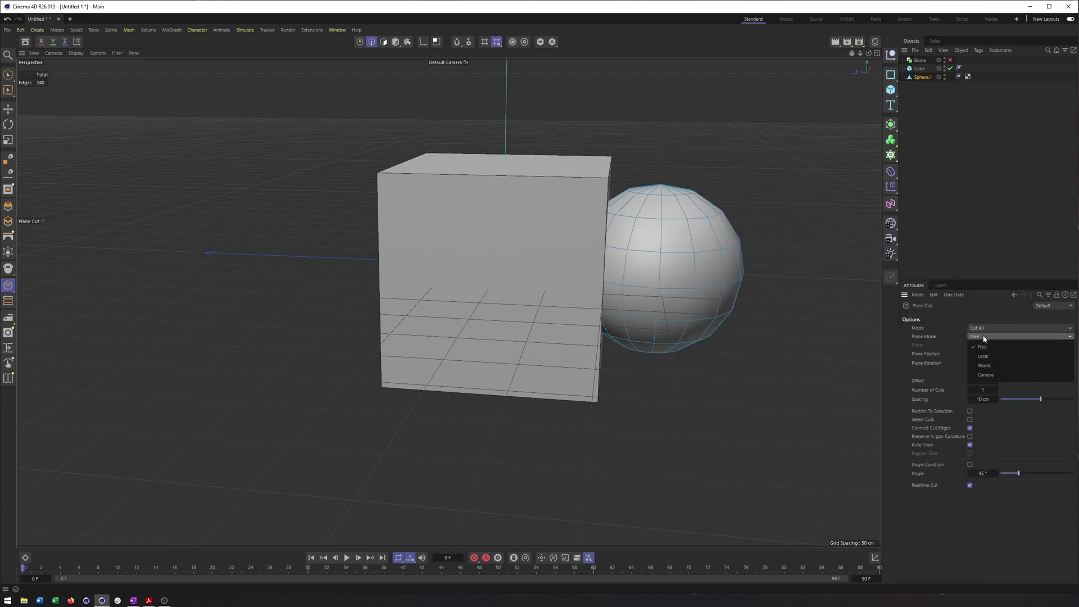
{"action": "left_click", "coordinate": [983, 366]}
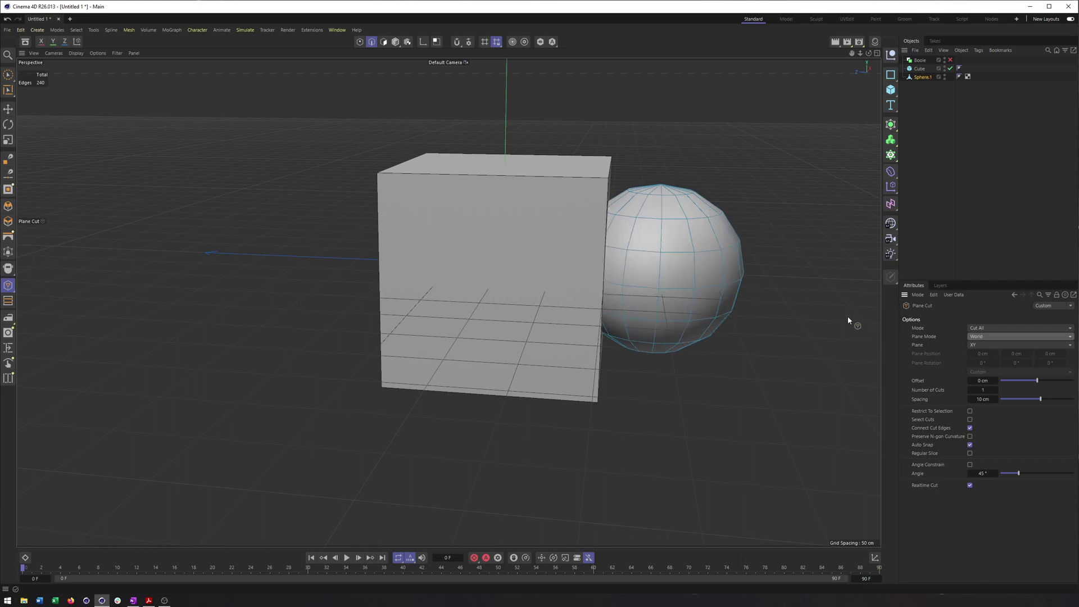
Cut Sphere.1 with the XY plane along the cube's face in the Right view, and return to the perspective view
{"action": "key", "text": "F3"}
{"action": "key", "text": "F4"}
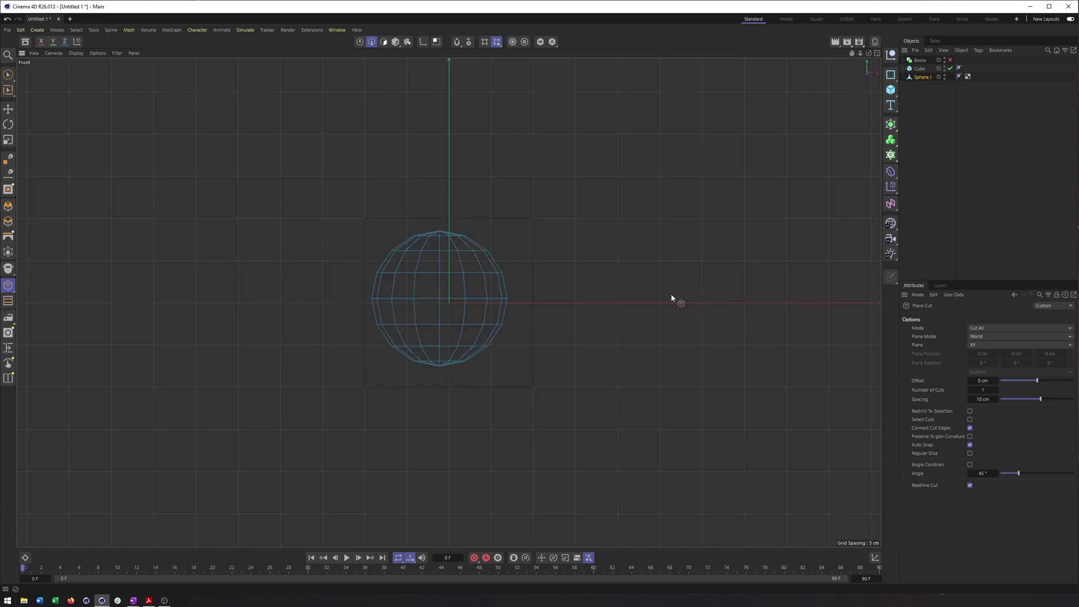
{"action": "key", "text": "F3"}
{"action": "middle_click_drag", "start_coordinate": [476, 252], "coordinate": [612, 201], "text": "alt"}
{"action": "right_click_drag", "start_coordinate": [507, 218], "coordinate": [543, 216], "text": "alt"}
{"action": "middle_click_drag", "start_coordinate": [542, 216], "coordinate": [586, 212], "text": "alt"}
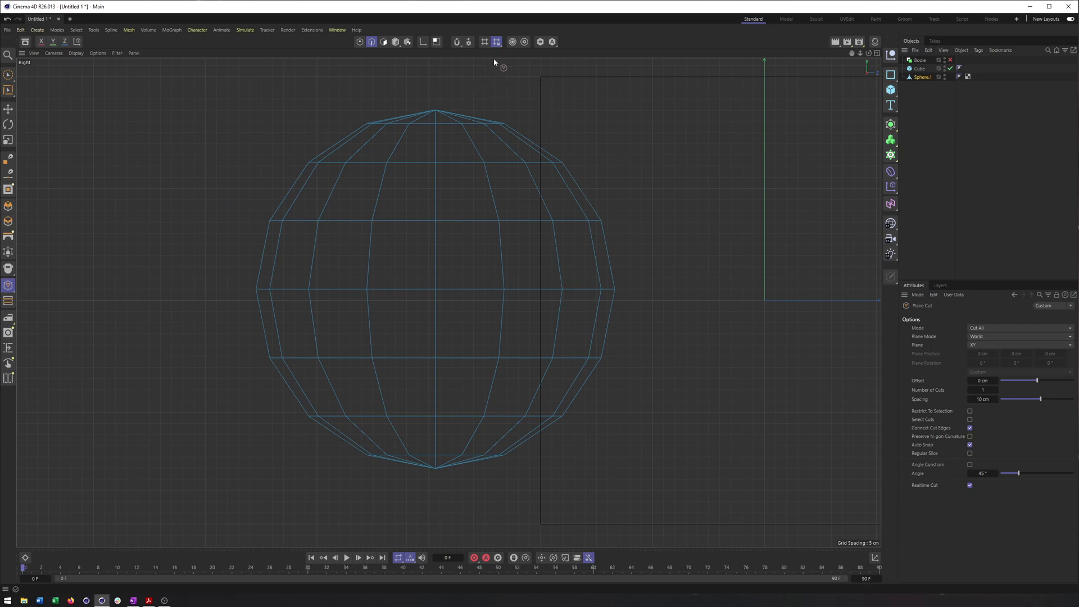
{"action": "left_click", "coordinate": [456, 42]}
{"action": "scroll", "coordinate": [538, 151], "scroll_direction": "up", "scroll_amount": 4}
{"action": "scroll", "coordinate": [538, 151], "scroll_direction": "up", "scroll_amount": 5}
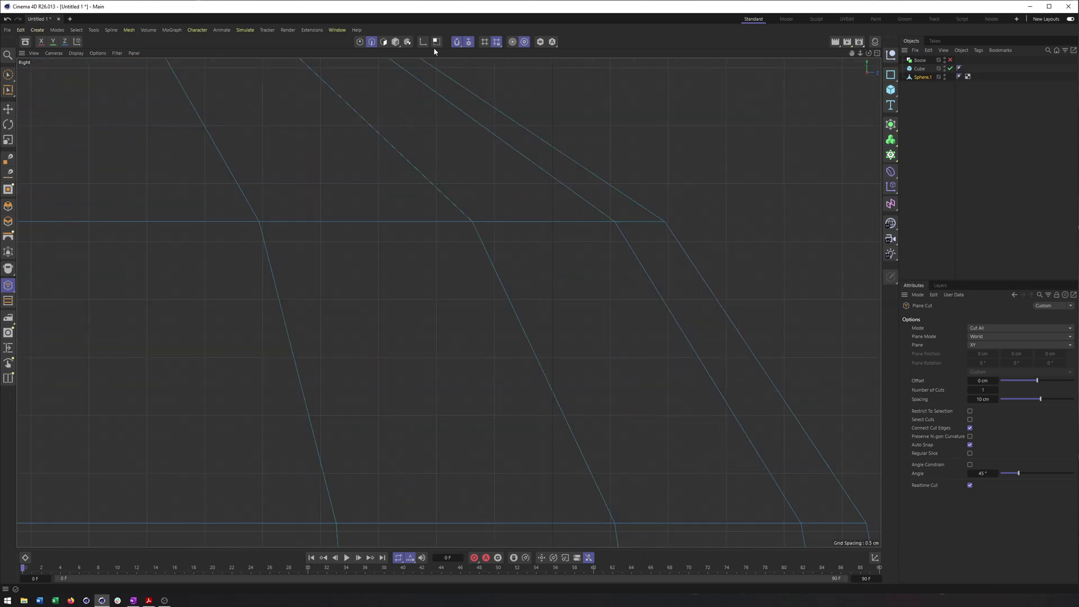
{"action": "left_click", "coordinate": [456, 41]}
{"action": "key", "text": "F1"}
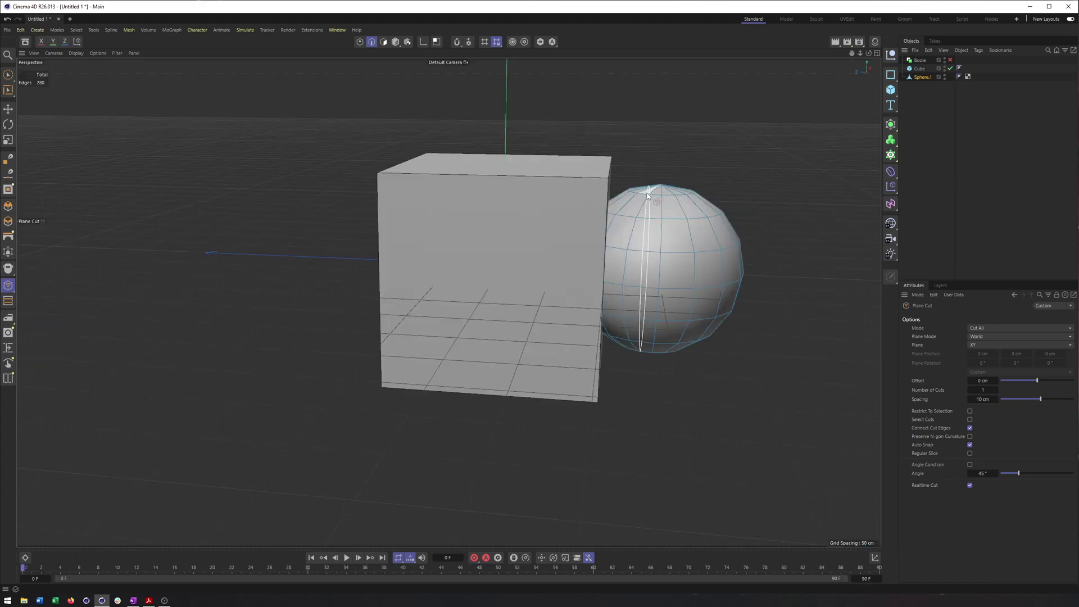
Temporarily disable the cube and examine the new cut on Sphere.1 in the perspective and Right views
{"action": "left_click_drag", "start_coordinate": [647, 196], "coordinate": [612, 236], "text": "alt"}
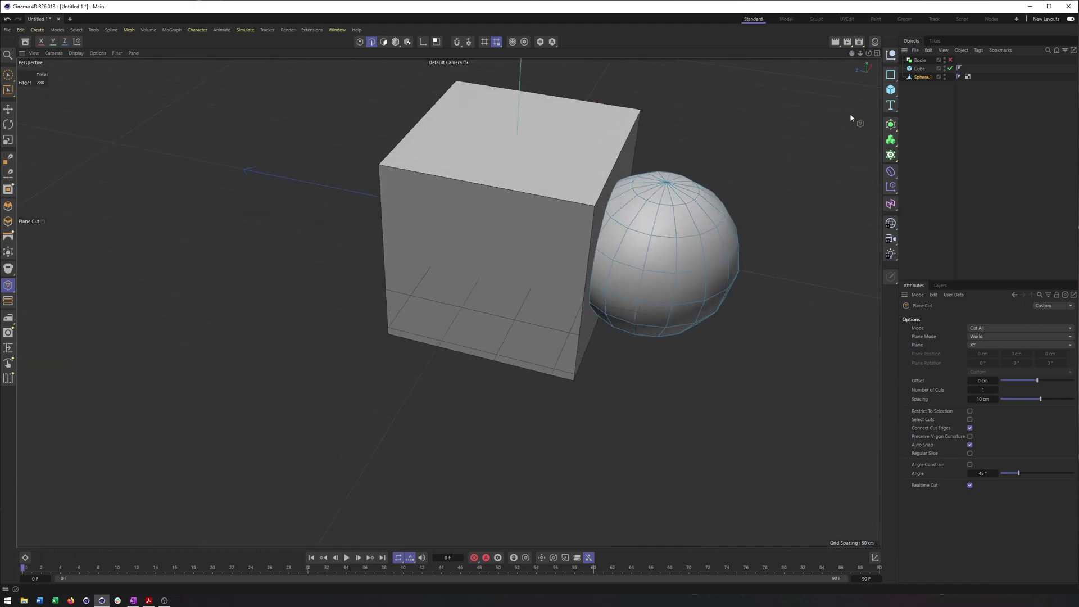
{"action": "left_click", "coordinate": [950, 68]}
{"action": "left_click_drag", "start_coordinate": [638, 258], "coordinate": [602, 237], "text": "alt"}
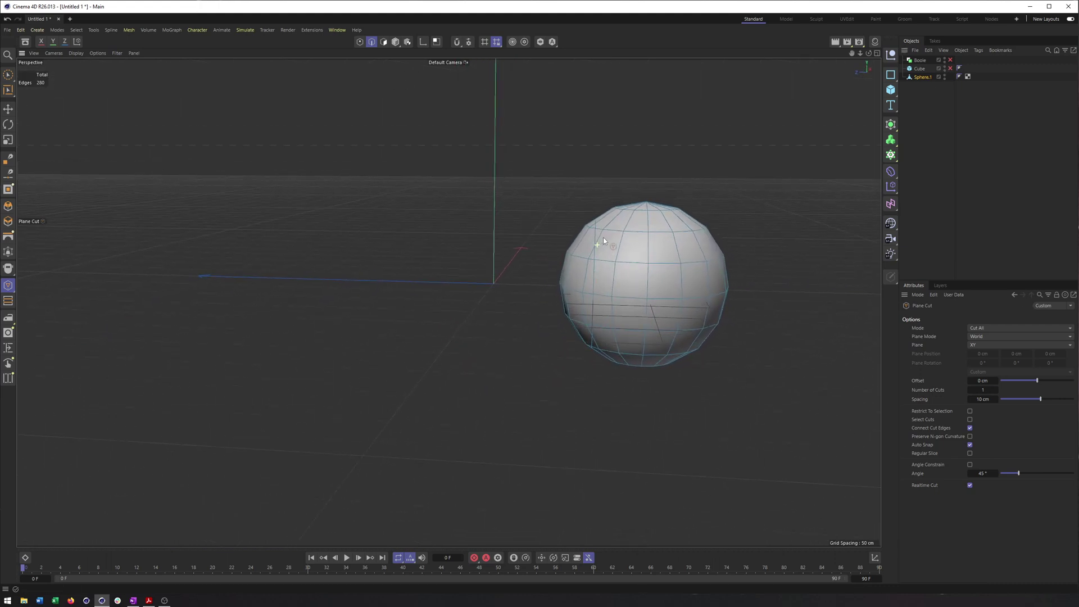
{"action": "key", "text": "space"}
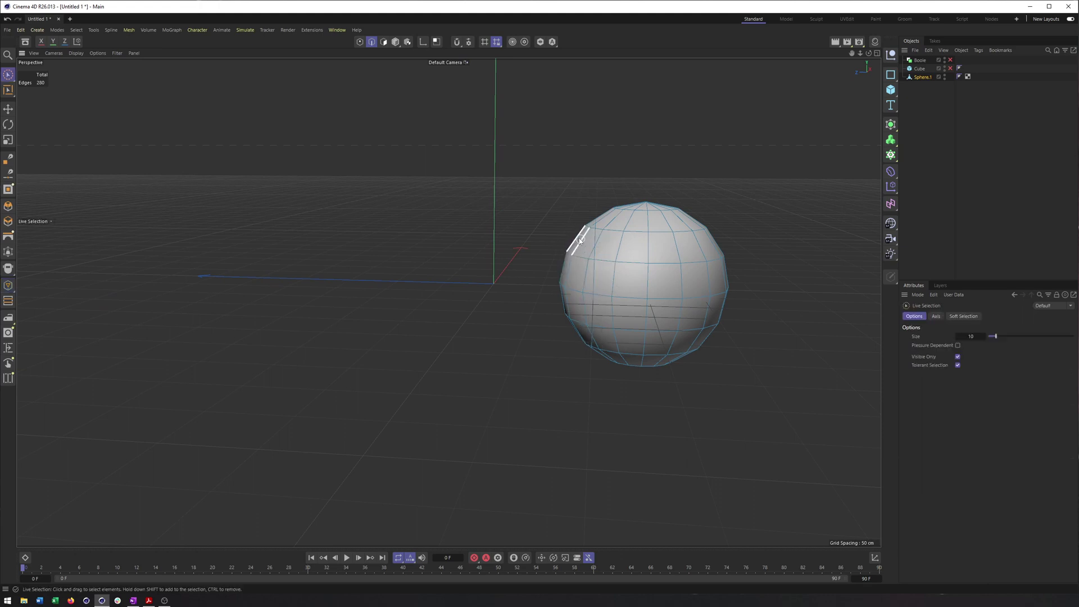
{"action": "middle_click_drag", "start_coordinate": [662, 272], "coordinate": [606, 260], "text": "alt"}
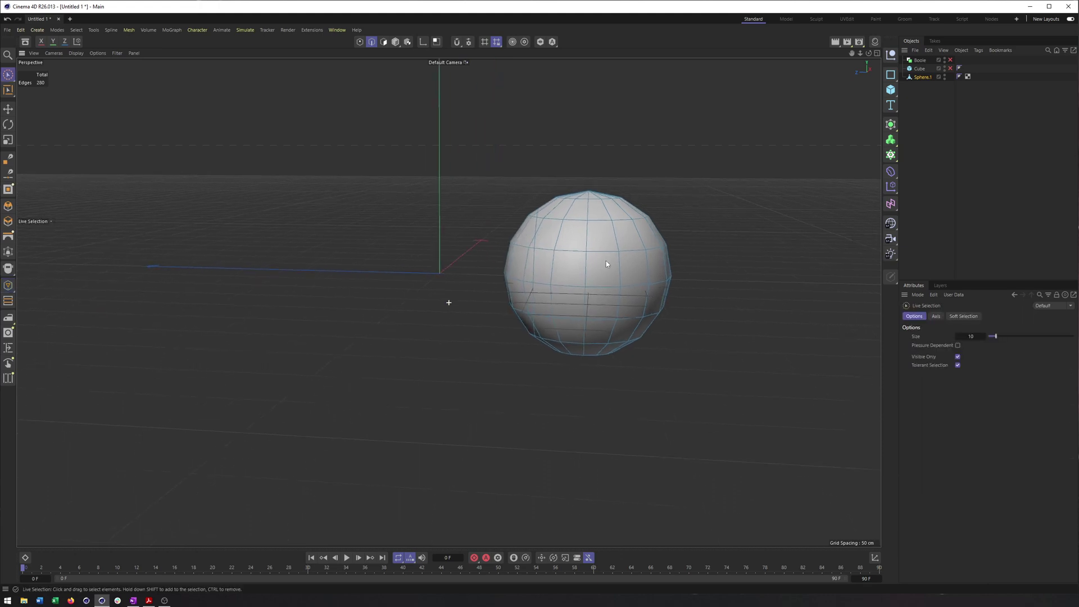
{"action": "left_click_drag", "start_coordinate": [606, 263], "coordinate": [612, 263], "text": "alt"}
{"action": "key", "text": "F4"}
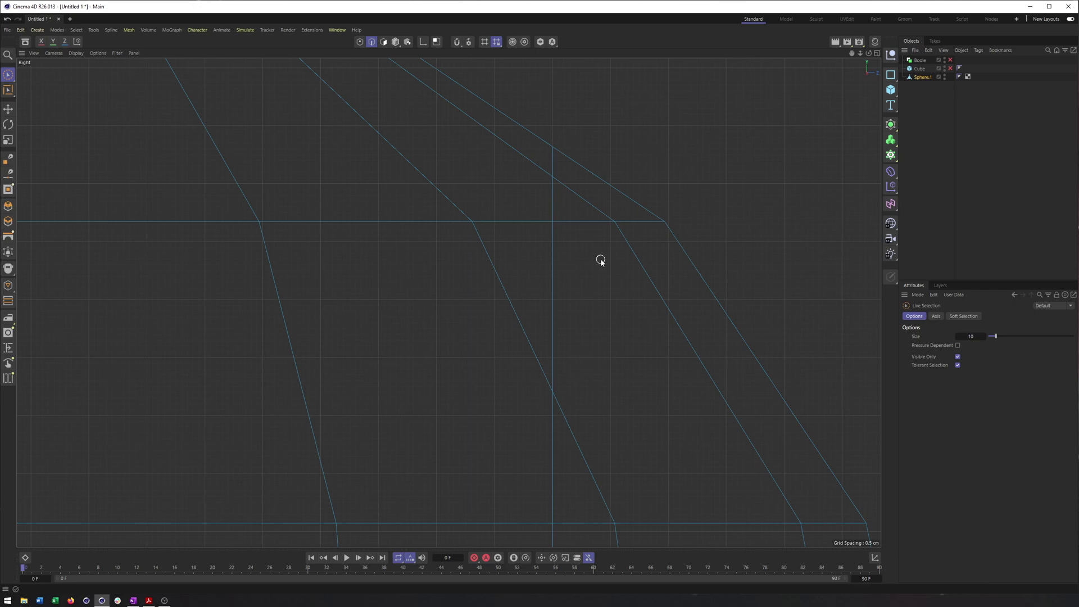
{"action": "middle_click_drag", "start_coordinate": [532, 277], "coordinate": [631, 248], "text": "alt"}
{"action": "key", "text": "F3"}
{"action": "right_click_drag", "start_coordinate": [628, 248], "coordinate": [596, 256], "text": "alt"}
{"action": "scroll", "coordinate": [597, 259], "scroll_direction": "down", "scroll_amount": 8}
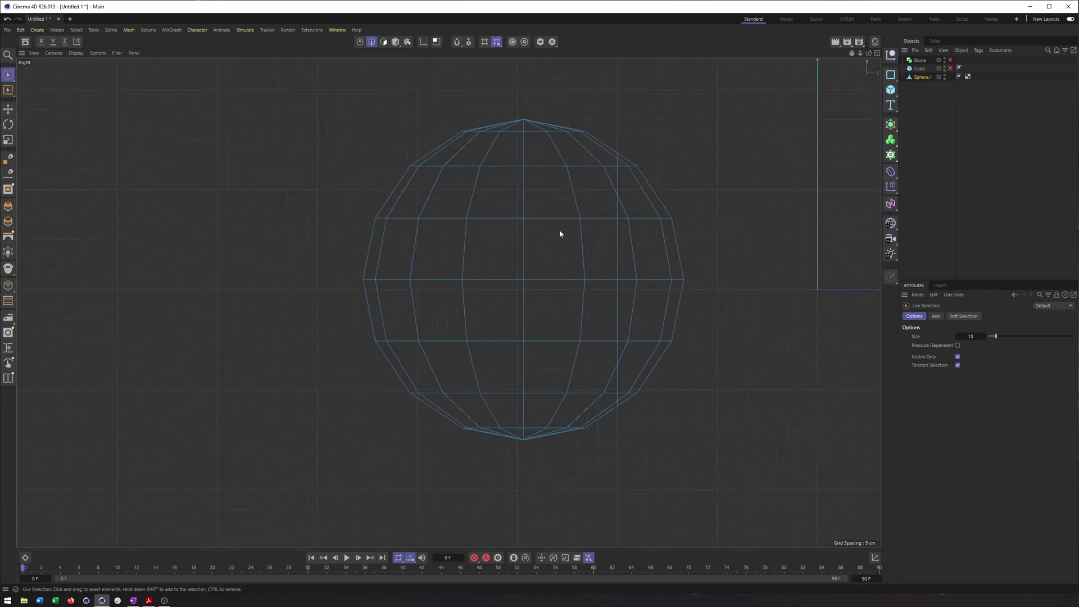
{"action": "left_click", "coordinate": [950, 68]}
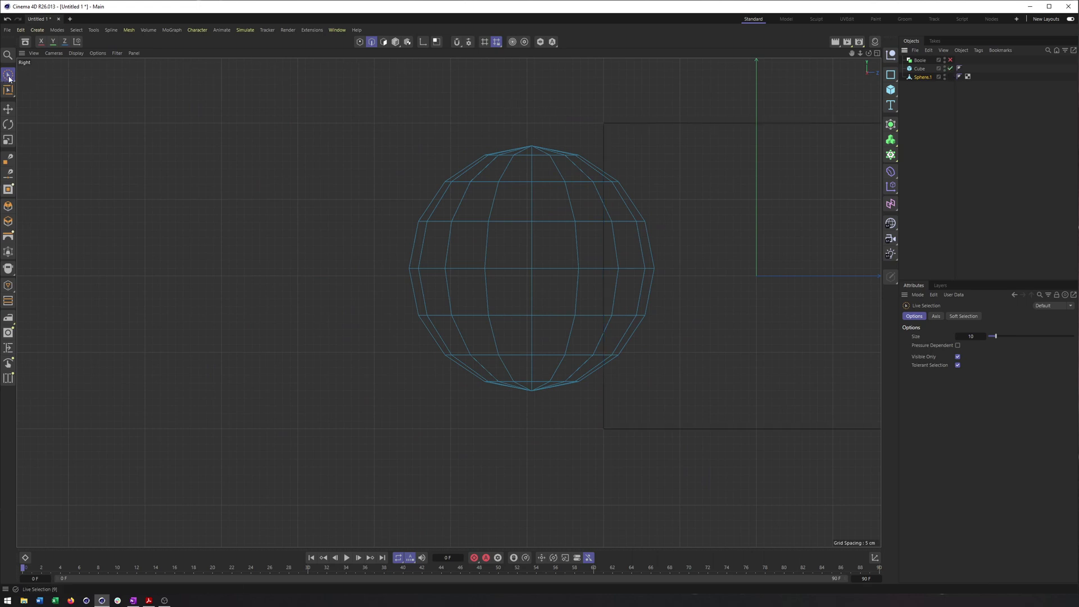
Switch to polygon mode and use Rectangle Selection to select the polygons of Sphere.1 outside the cube
{"action": "left_click", "coordinate": [383, 41]}
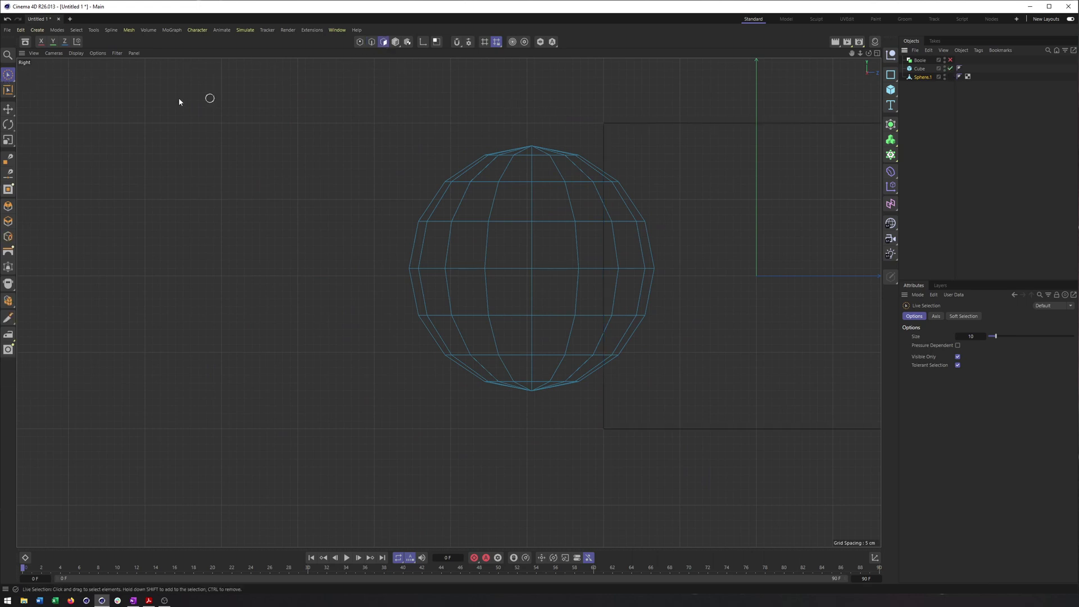
{"action": "left_click", "coordinate": [12, 78]}
{"action": "left_click", "coordinate": [51, 103]}
{"action": "left_click_drag", "start_coordinate": [309, 97], "coordinate": [601, 436]}
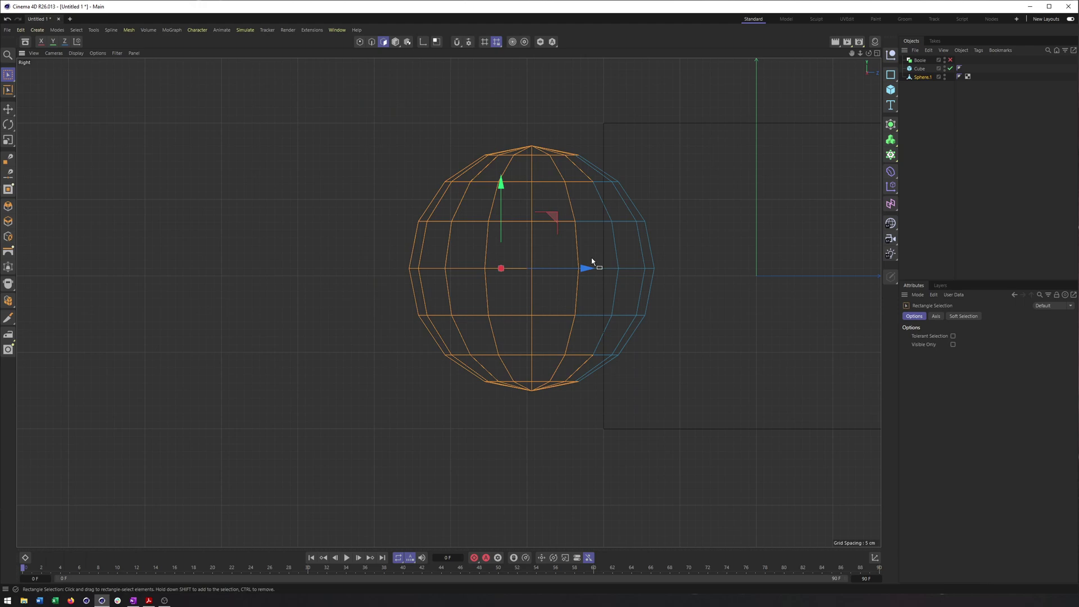
{"action": "scroll", "coordinate": [564, 164], "scroll_direction": "up", "scroll_amount": 5}
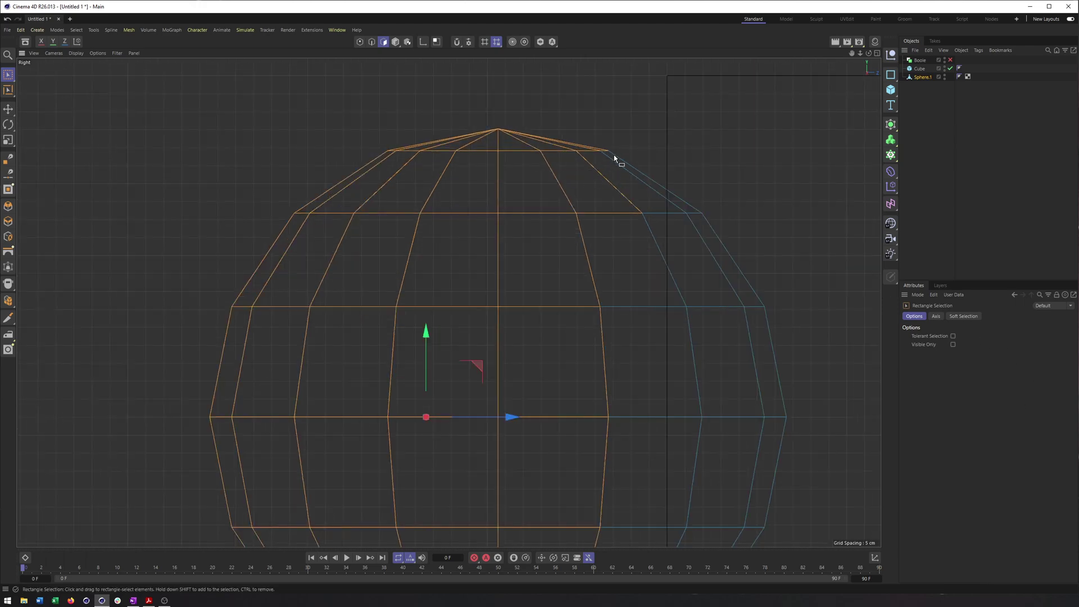
{"action": "scroll", "coordinate": [706, 224], "scroll_direction": "down", "scroll_amount": 5}
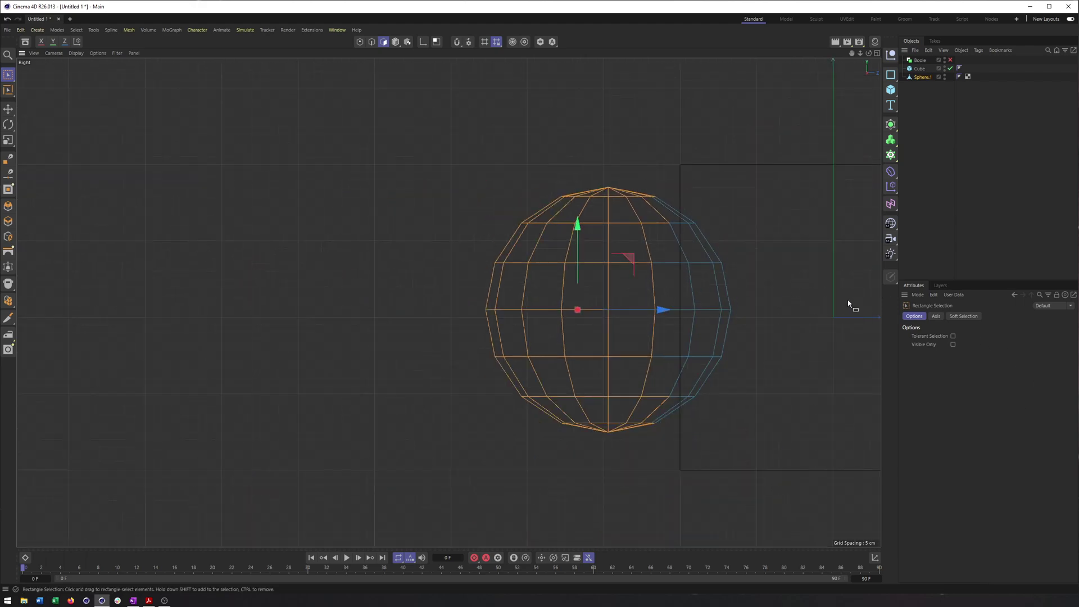
Enable Tolerant Selection, reselect the sphere's polygons up to the cube's face and delete them
{"action": "left_click", "coordinate": [952, 335]}
{"action": "middle_click_drag", "start_coordinate": [775, 332], "coordinate": [703, 279], "text": "alt"}
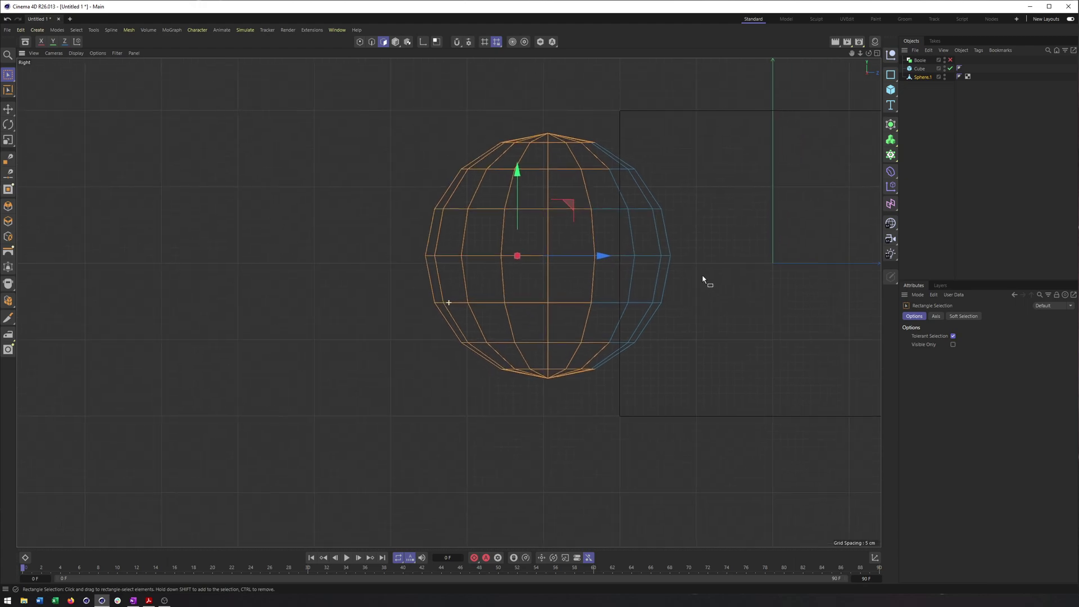
{"action": "left_click_drag", "start_coordinate": [394, 105], "coordinate": [619, 428]}
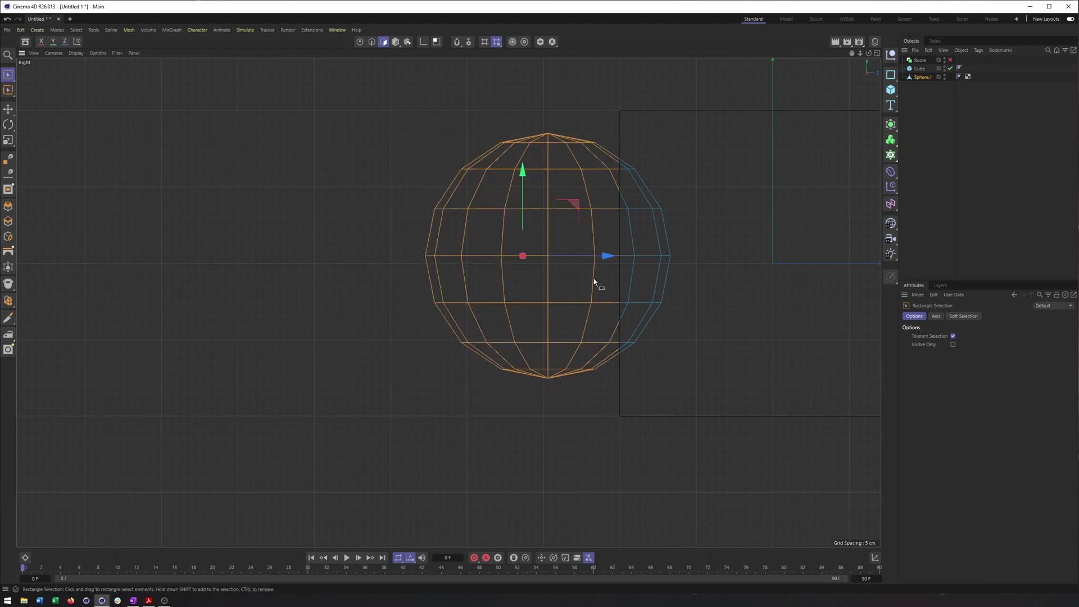
{"action": "key", "text": "Delete"}
Examine the remaining sphere cap in the perspective view with the cube temporarily disabled
{"action": "key", "text": "F1"}
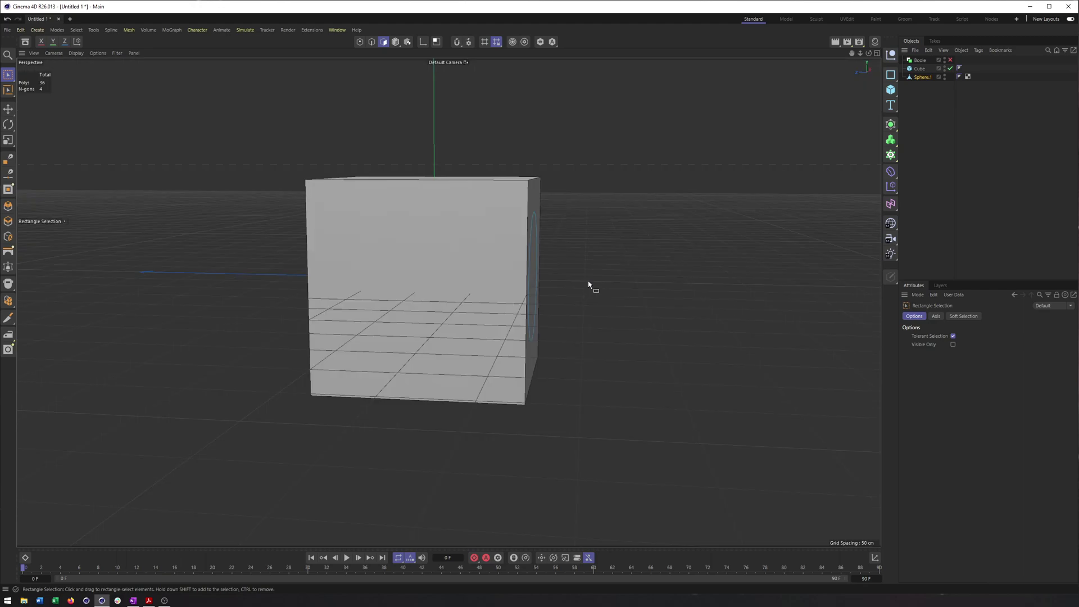
{"action": "left_click", "coordinate": [950, 68]}
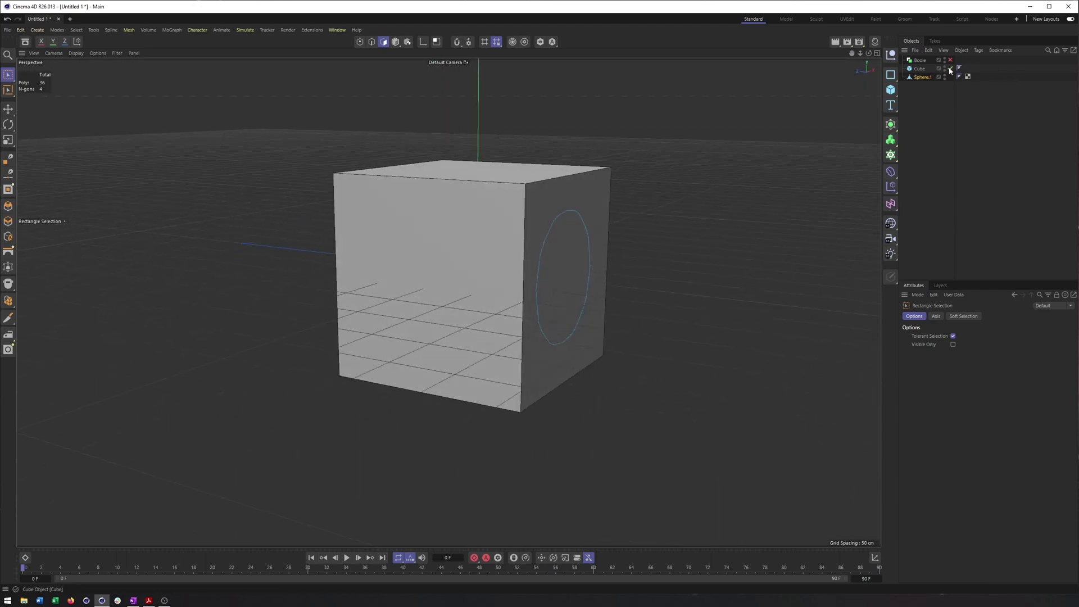
{"action": "left_click_drag", "start_coordinate": [494, 258], "coordinate": [547, 315], "text": "alt"}
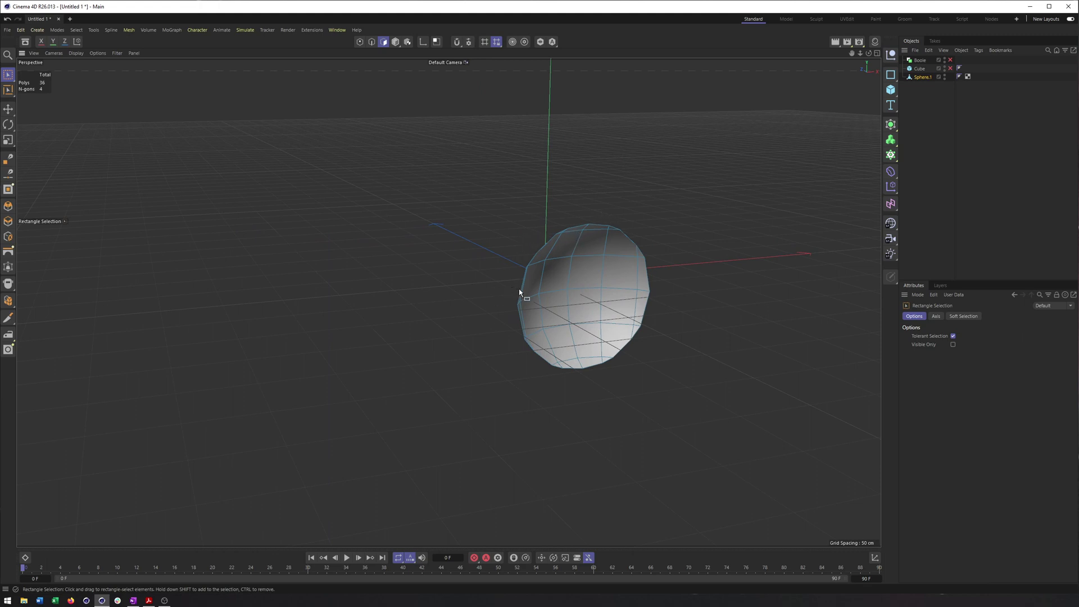
{"action": "left_click", "coordinate": [949, 68]}
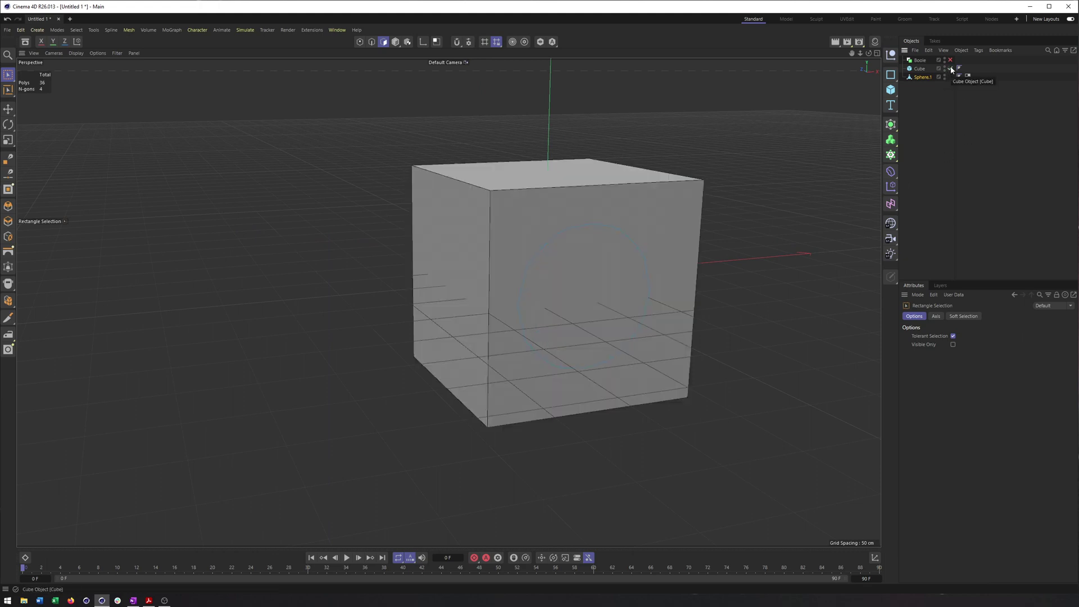
Make the cube editable and delete its face in front of the sphere cap using Live Selection
{"action": "left_click", "coordinate": [917, 70]}
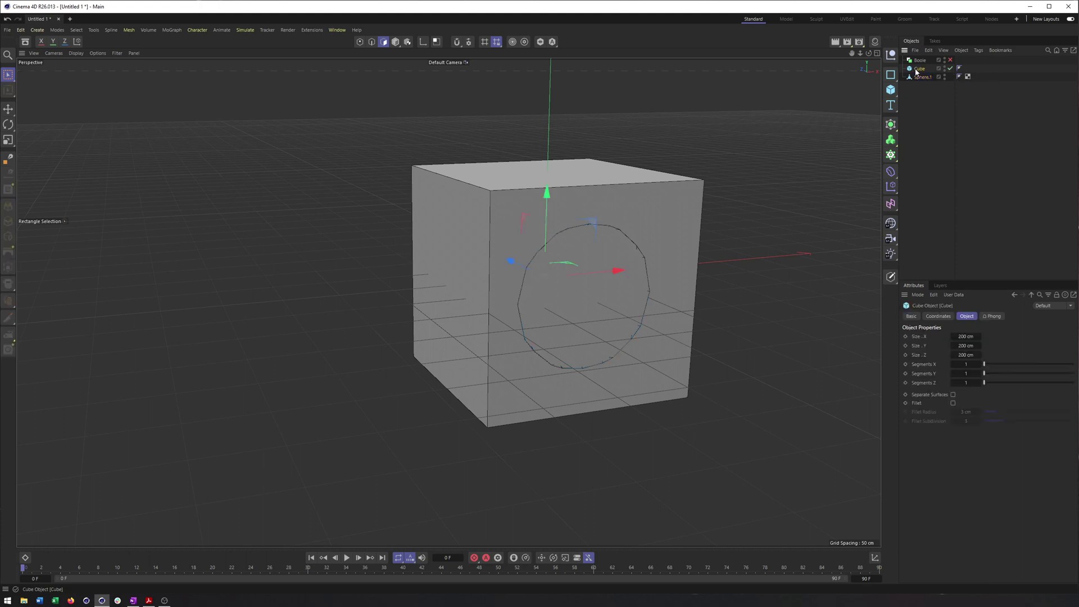
{"action": "key", "text": "c"}
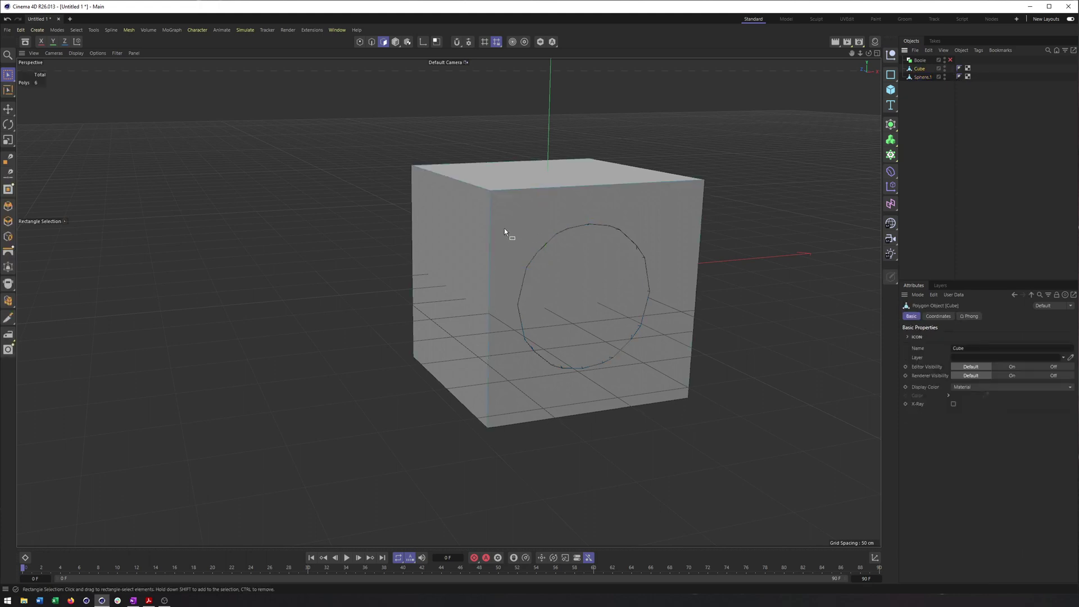
{"action": "left_click", "coordinate": [8, 74]}
{"action": "left_click", "coordinate": [45, 86]}
{"action": "left_click", "coordinate": [547, 209]}
{"action": "key", "text": "Delete"}
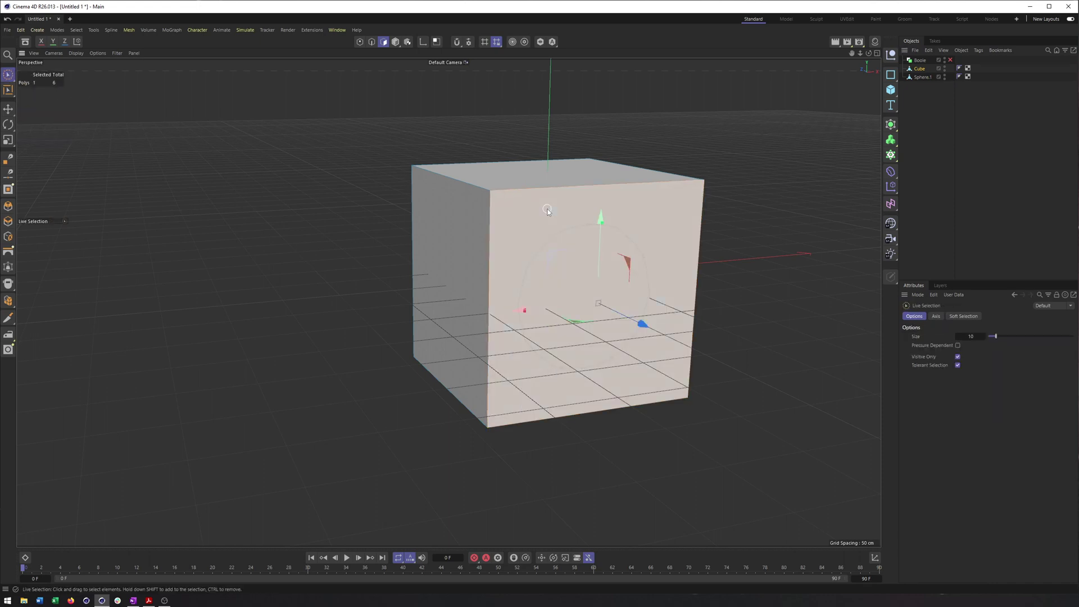
{"action": "left_click_drag", "start_coordinate": [554, 210], "coordinate": [621, 287], "text": "alt"}
Select the open rim of Sphere.1's cap as an edge loop with Loop Selection in edge mode
{"action": "left_click", "coordinate": [922, 77]}
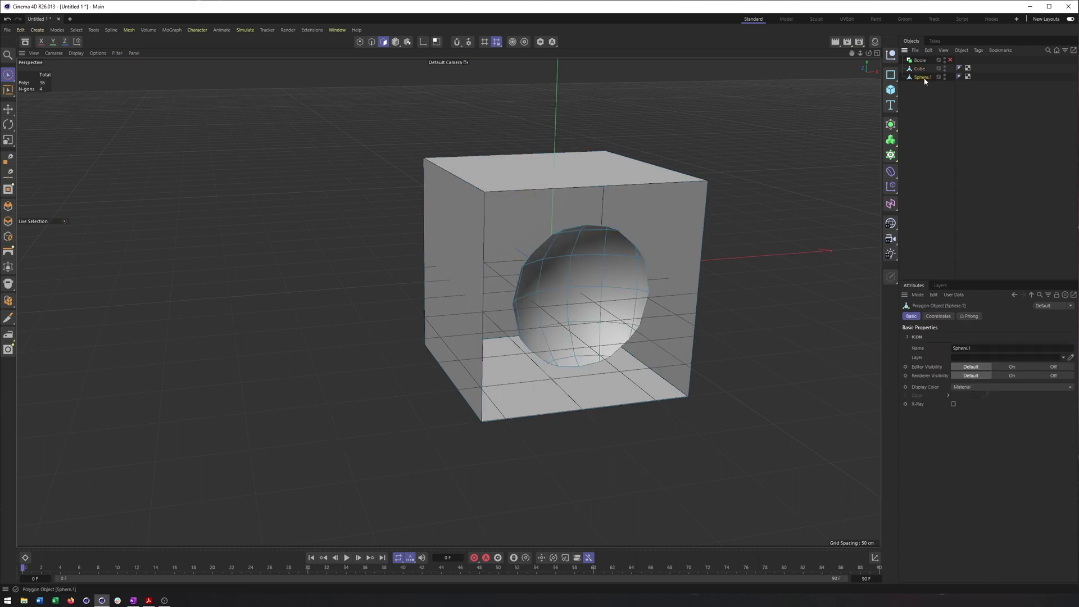
{"action": "left_click_drag", "start_coordinate": [513, 202], "coordinate": [576, 222], "text": "alt"}
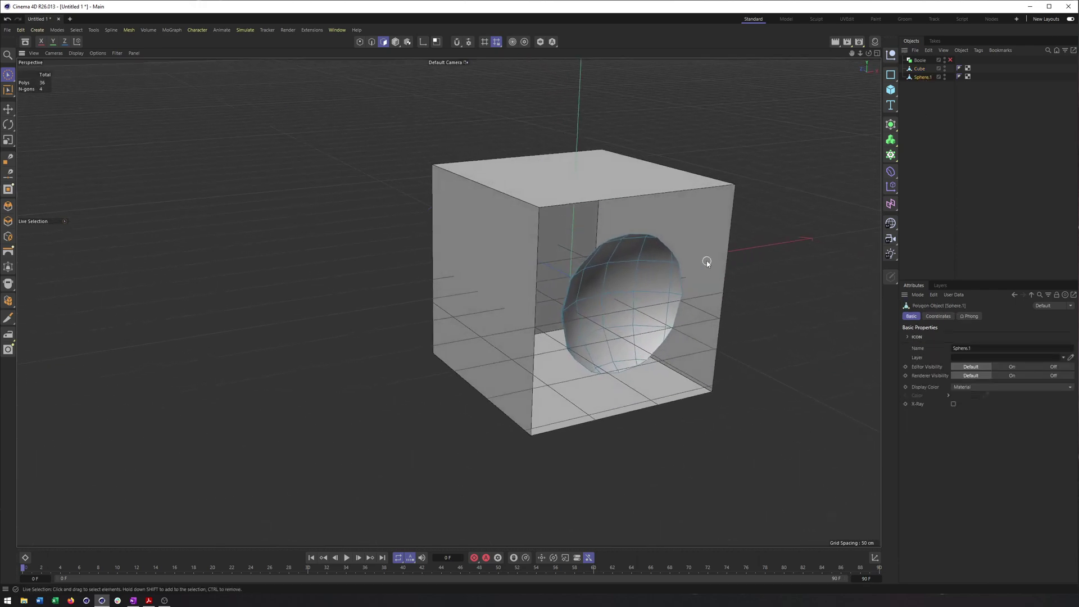
{"action": "middle_click_drag", "start_coordinate": [706, 262], "coordinate": [690, 263], "text": "alt"}
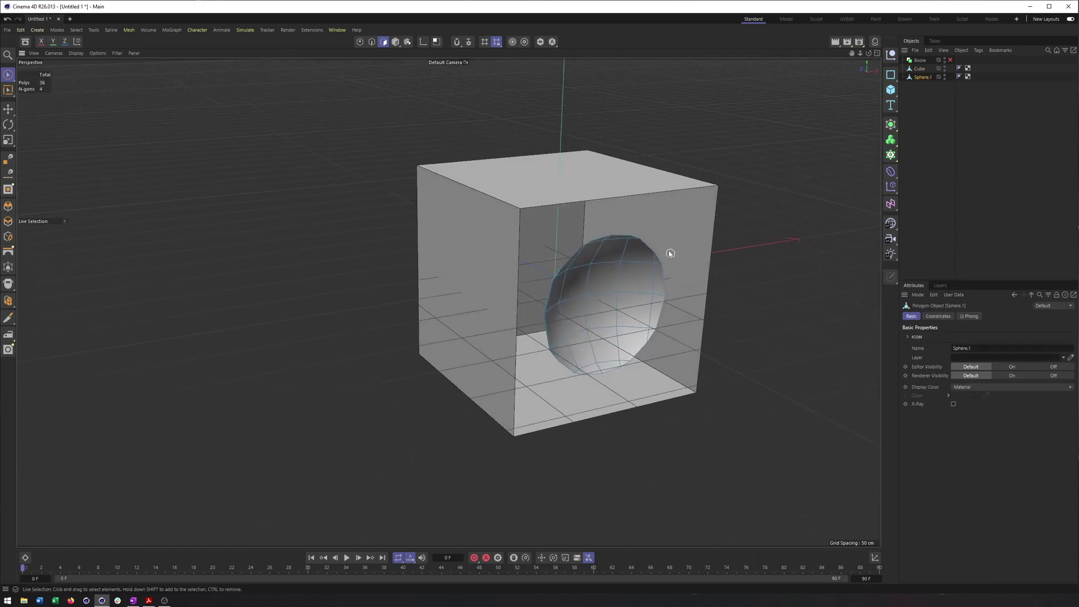
{"action": "left_click", "coordinate": [916, 68]}
{"action": "left_click", "coordinate": [919, 77]}
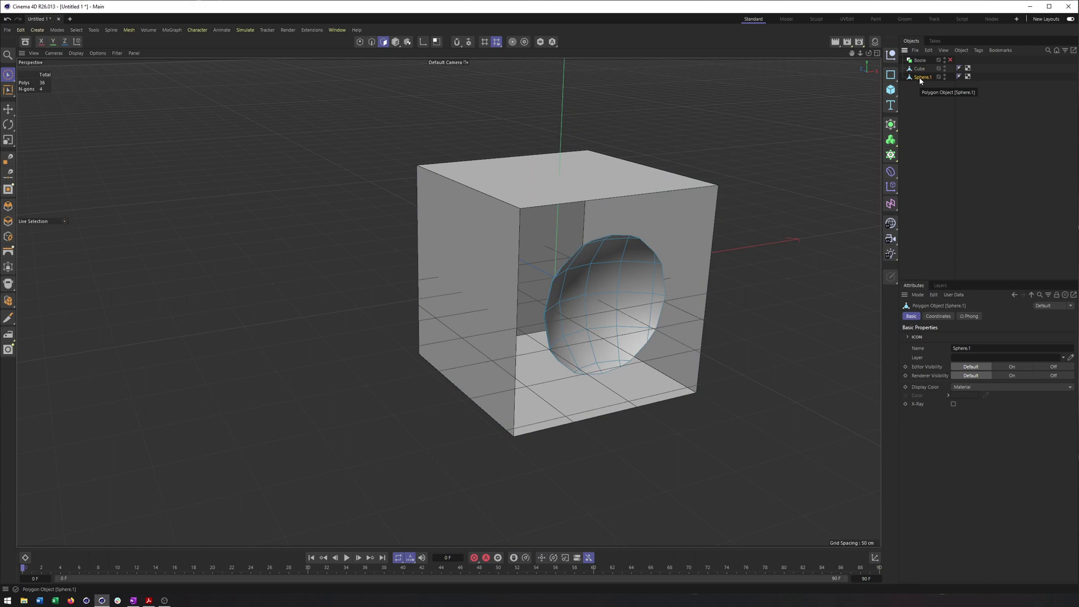
{"action": "scroll", "coordinate": [626, 286], "scroll_direction": "up", "scroll_amount": 3}
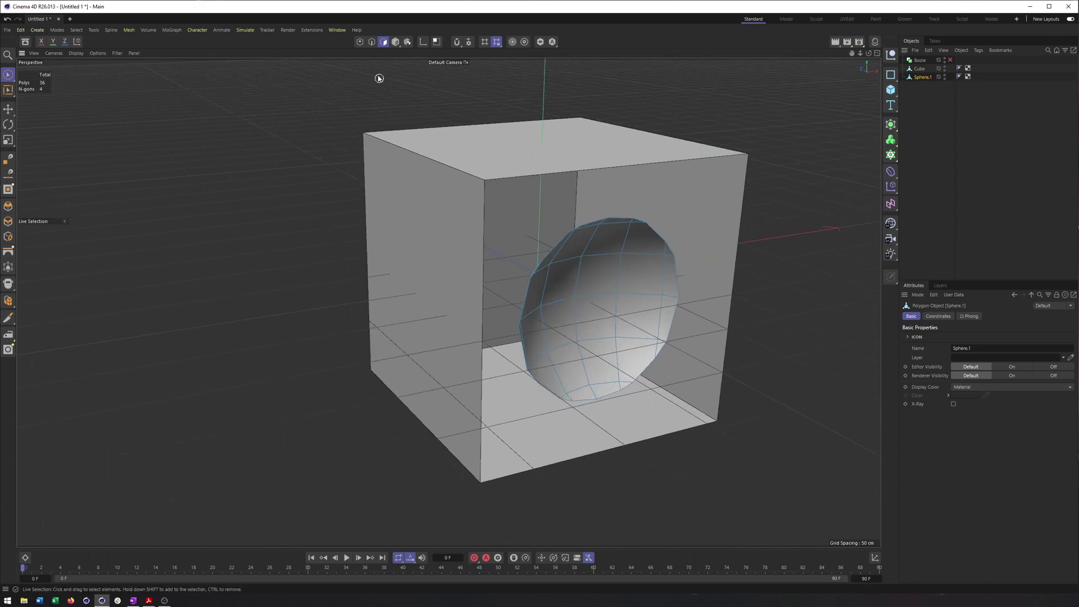
{"action": "left_click", "coordinate": [371, 41]}
{"action": "key", "text": "v"}
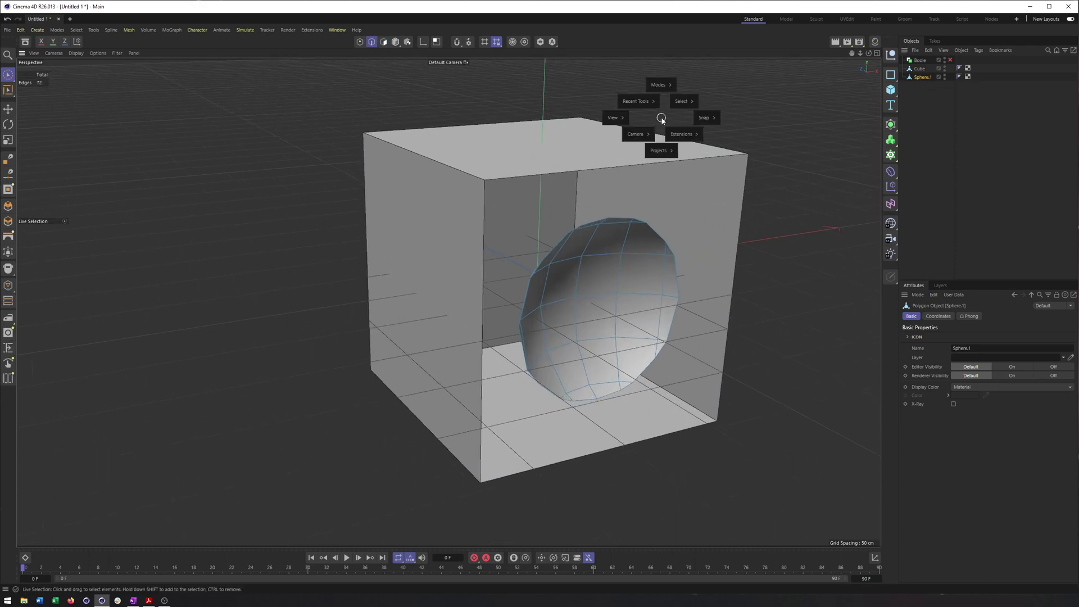
{"action": "mouse_move", "coordinate": [680, 106]}
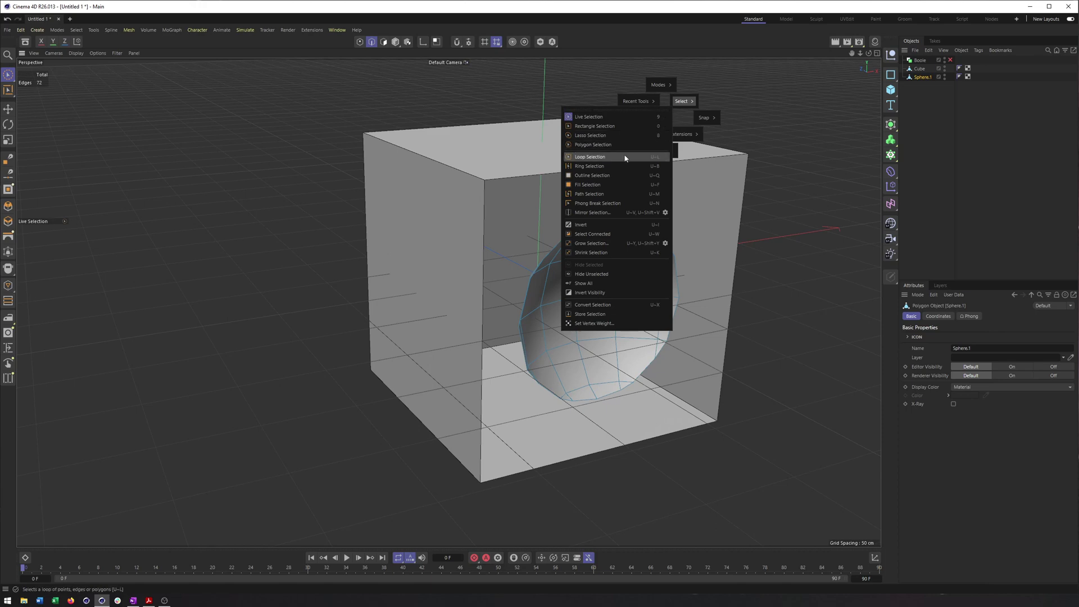
{"action": "left_click", "coordinate": [595, 157]}
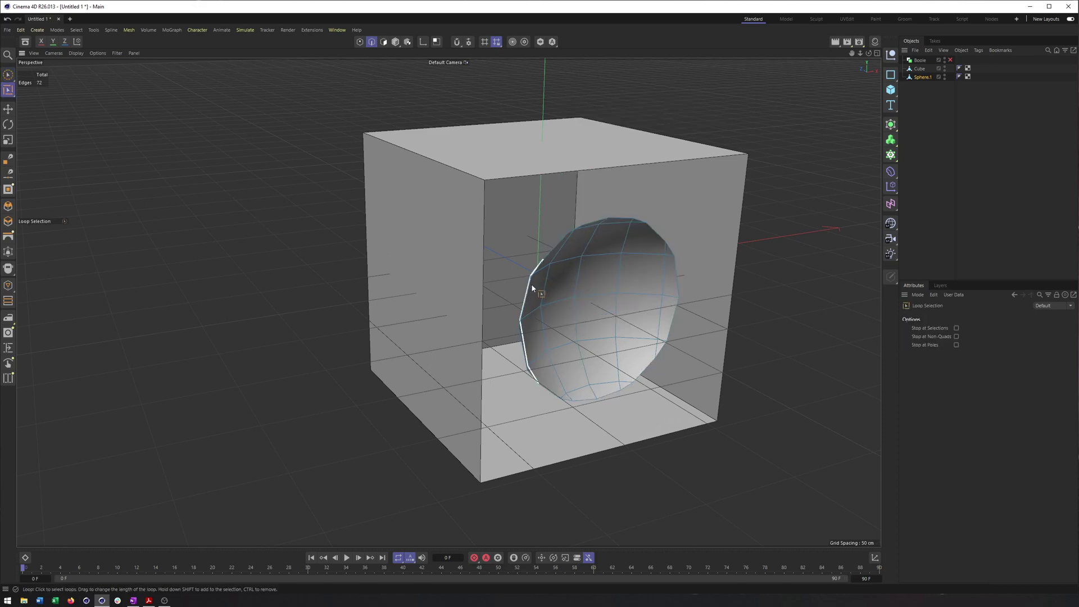
{"action": "left_click_drag", "start_coordinate": [530, 289], "coordinate": [512, 271], "text": "alt"}
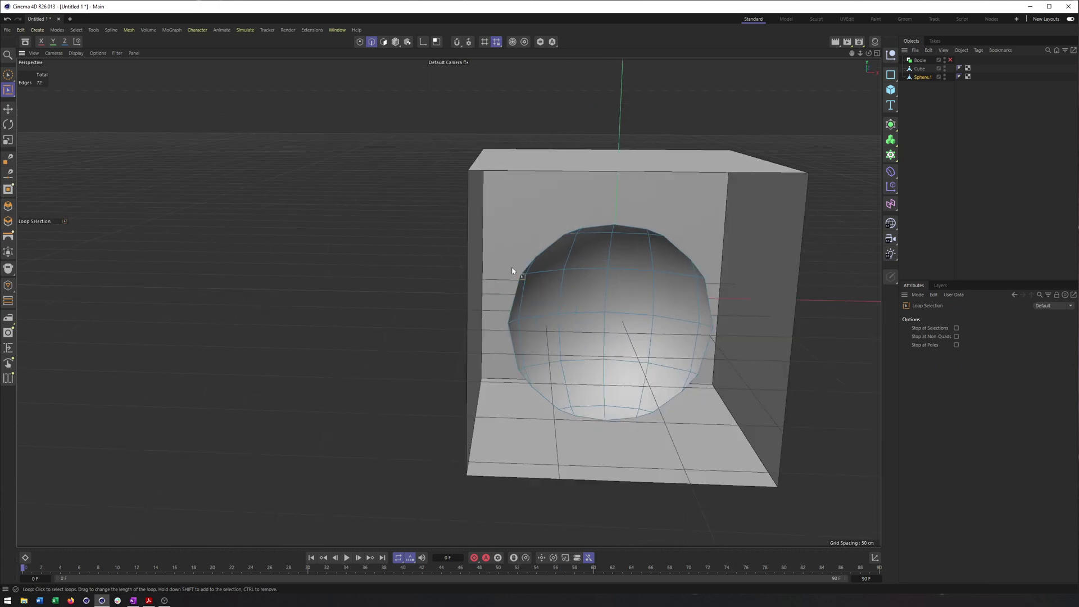
{"action": "left_click", "coordinate": [544, 251]}
Extrude the selected rim edges outward by scaling them into a flat ring that roughly covers the cube's open face
{"action": "key", "text": "e"}
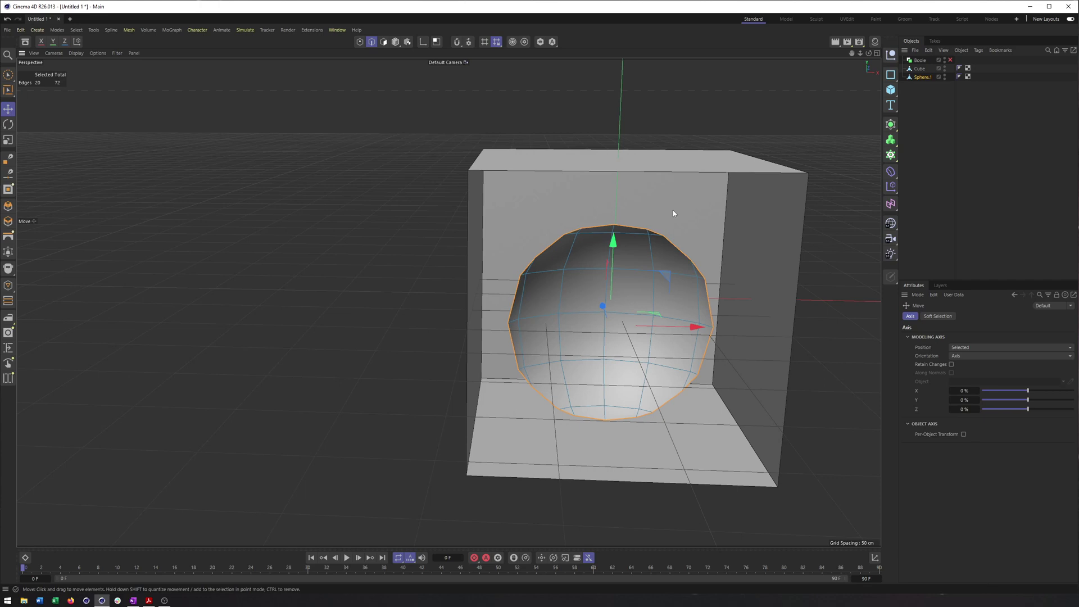
{"action": "right_click", "coordinate": [672, 210]}
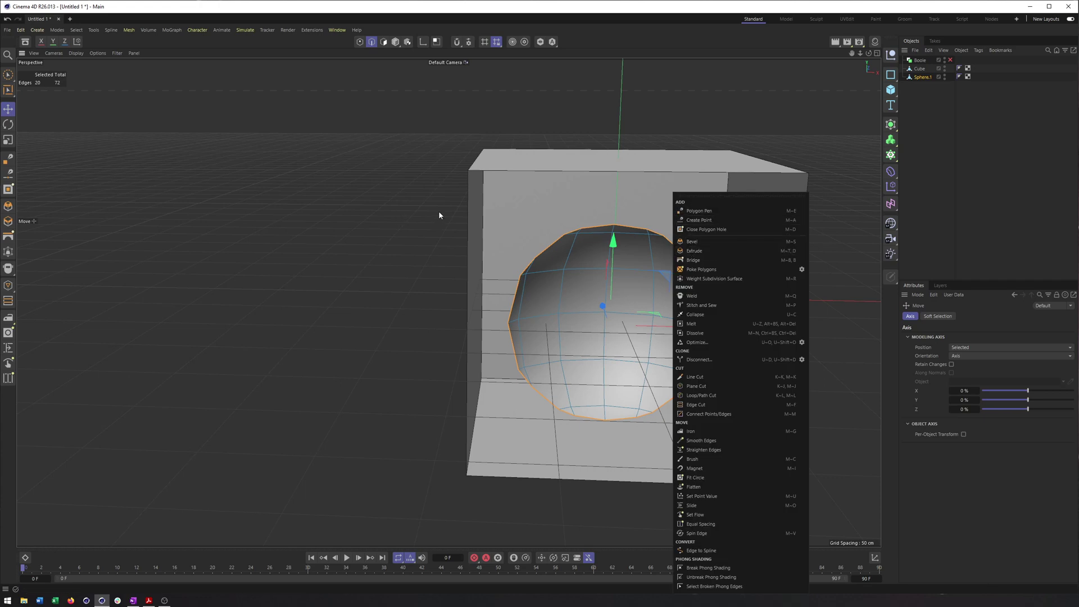
{"action": "key", "text": "t"}
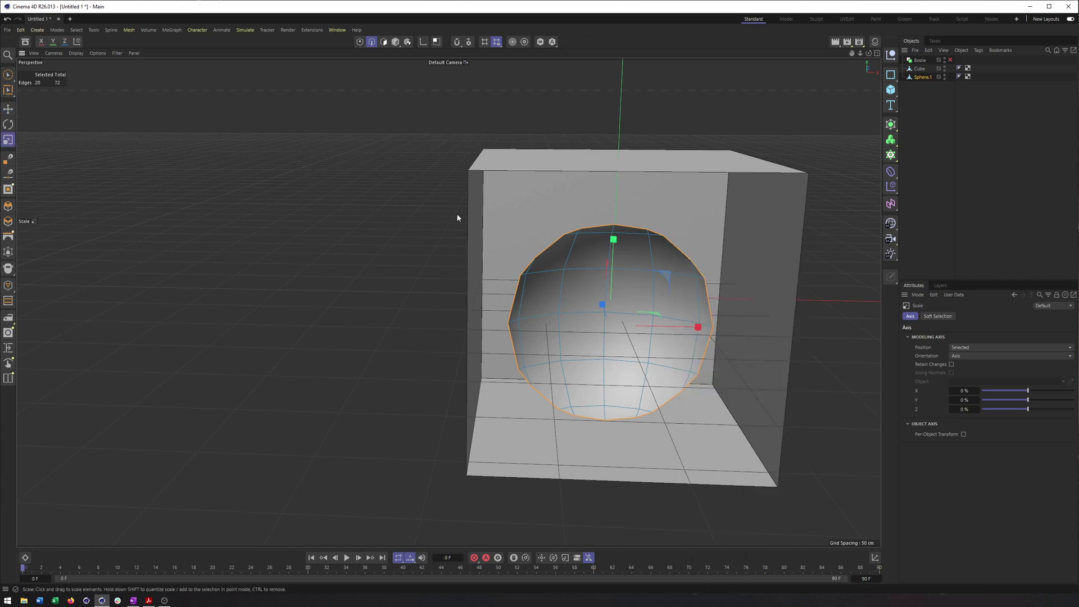
{"action": "left_click_drag", "start_coordinate": [398, 257], "coordinate": [583, 230], "text": "ctrl"}
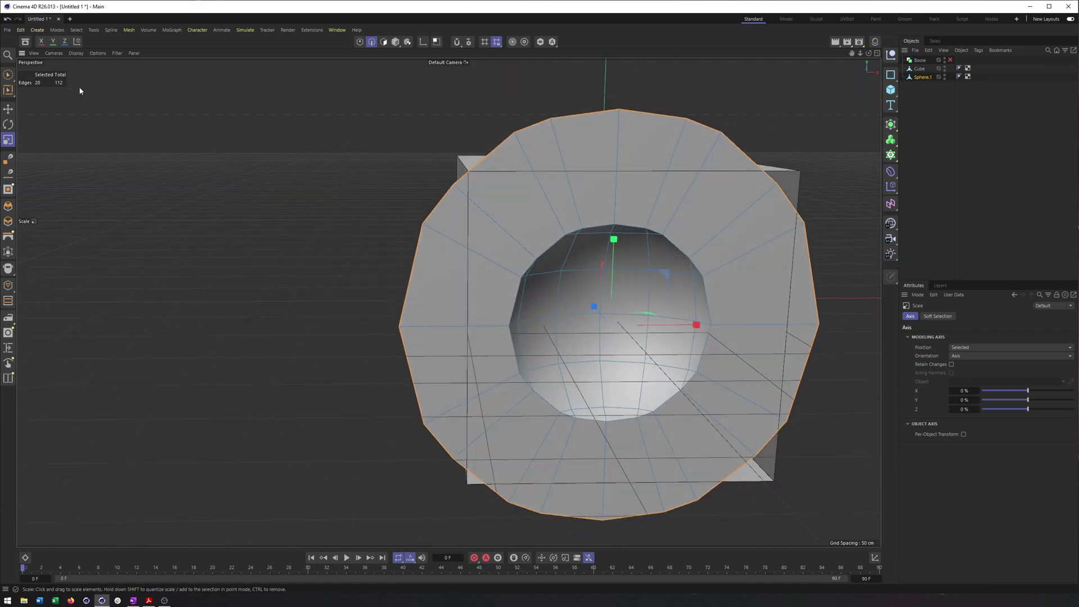
Switch to point mode and use Rectangle Selection to select the seven upper outer points of the ring
{"action": "left_click", "coordinate": [359, 41]}
{"action": "left_click_drag", "start_coordinate": [405, 103], "coordinate": [350, 158], "text": "alt"}
{"action": "left_click_drag", "start_coordinate": [614, 175], "coordinate": [558, 179], "text": "alt"}
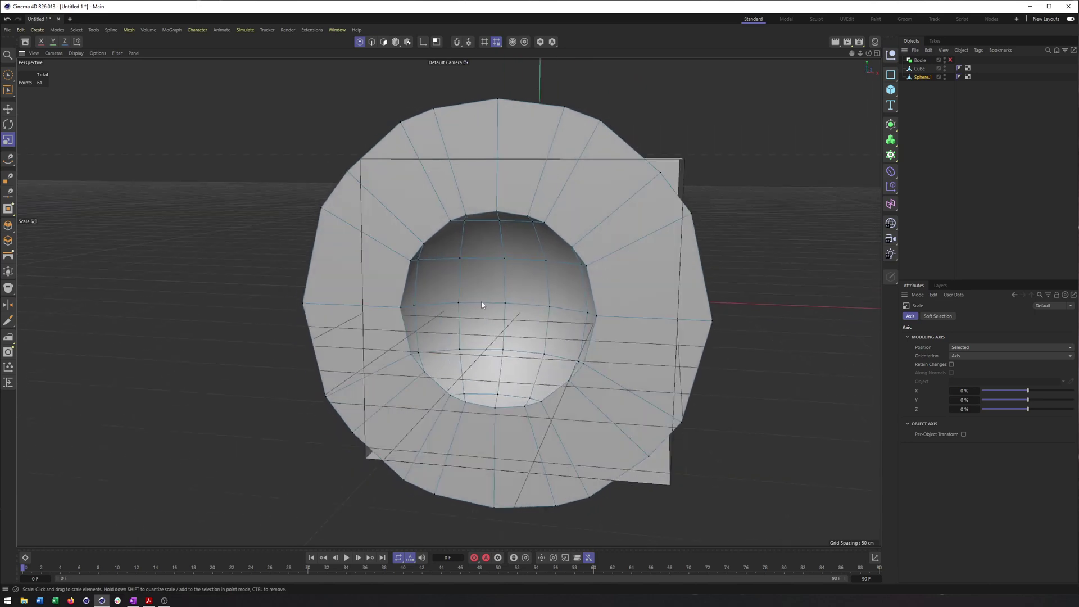
{"action": "left_click_drag", "start_coordinate": [505, 310], "coordinate": [511, 219], "text": "alt"}
{"action": "left_click_drag", "start_coordinate": [490, 179], "coordinate": [386, 169], "text": "alt"}
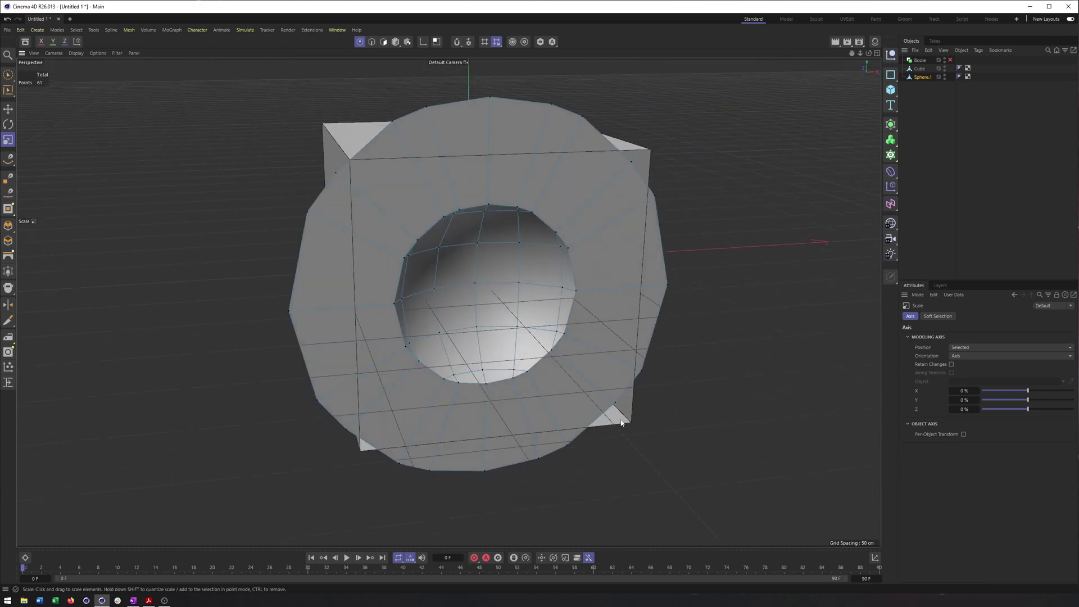
{"action": "left_click_drag", "start_coordinate": [391, 204], "coordinate": [406, 208], "text": "alt"}
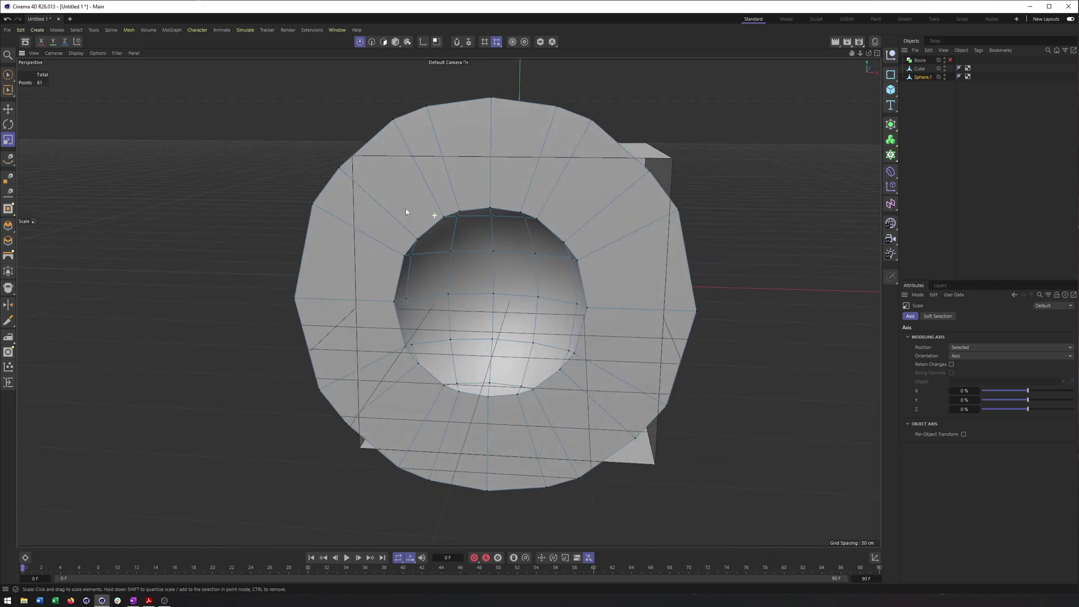
{"action": "left_click_drag", "start_coordinate": [8, 74], "coordinate": [42, 105]}
{"action": "left_click_drag", "start_coordinate": [295, 94], "coordinate": [690, 181]}
{"action": "left_click_drag", "start_coordinate": [583, 190], "coordinate": [750, 306], "text": "alt"}
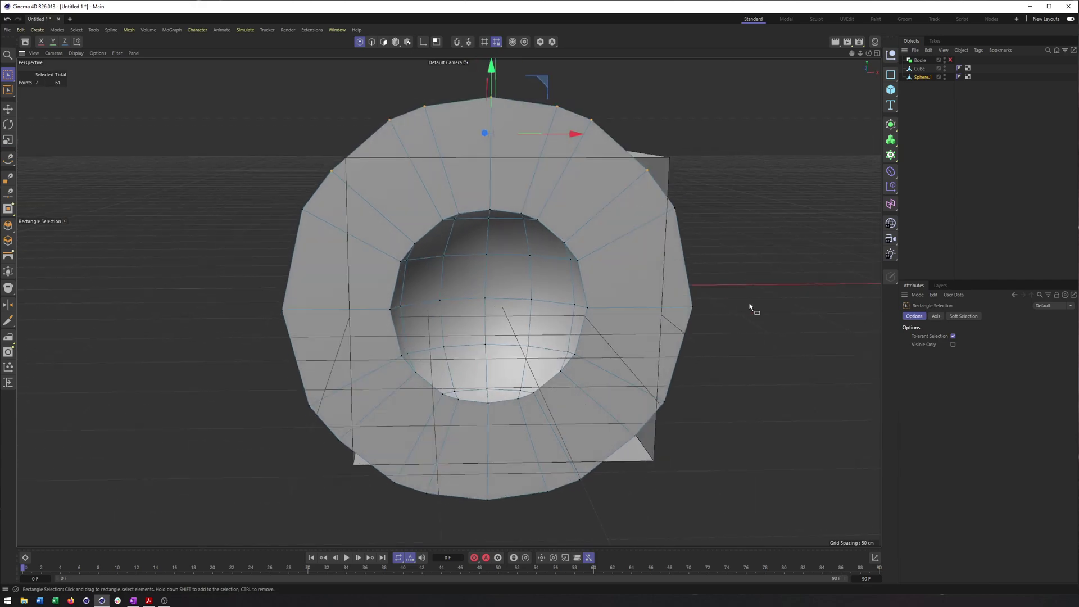
Show the coordinates manager and set the Y size of the selected upper points to 0 to align them
{"action": "left_click", "coordinate": [875, 557]}
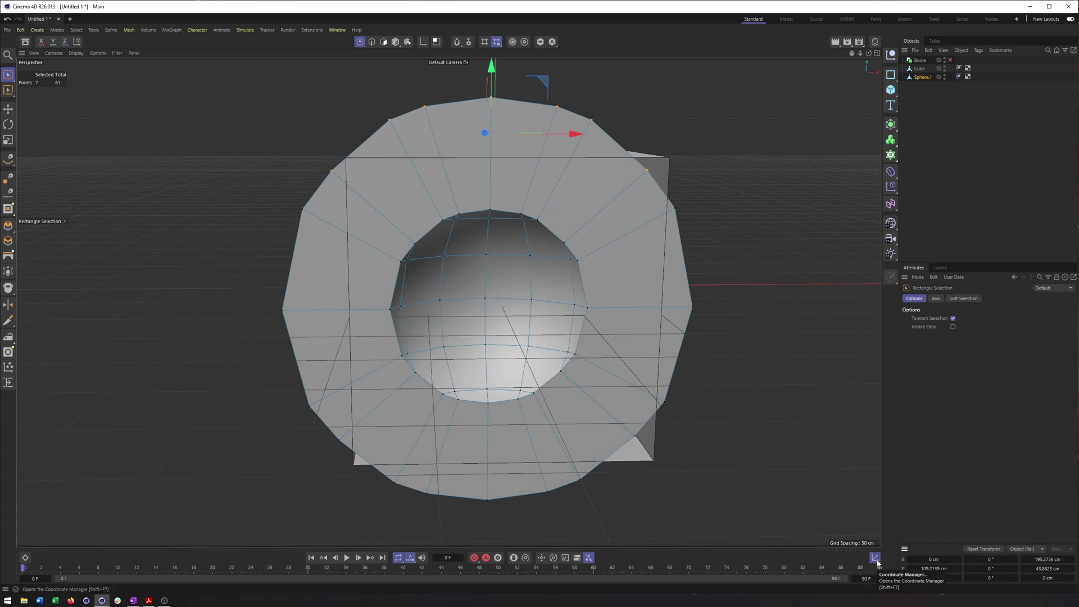
{"action": "left_click", "coordinate": [1040, 568]}
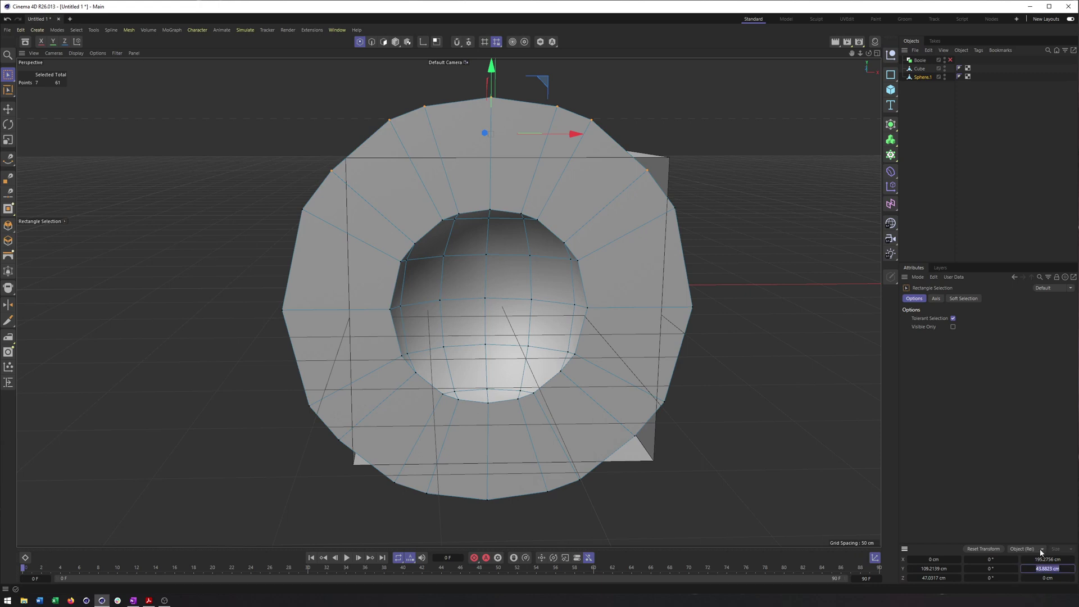
{"action": "type", "text": "0"}
{"action": "key", "text": "Return"}
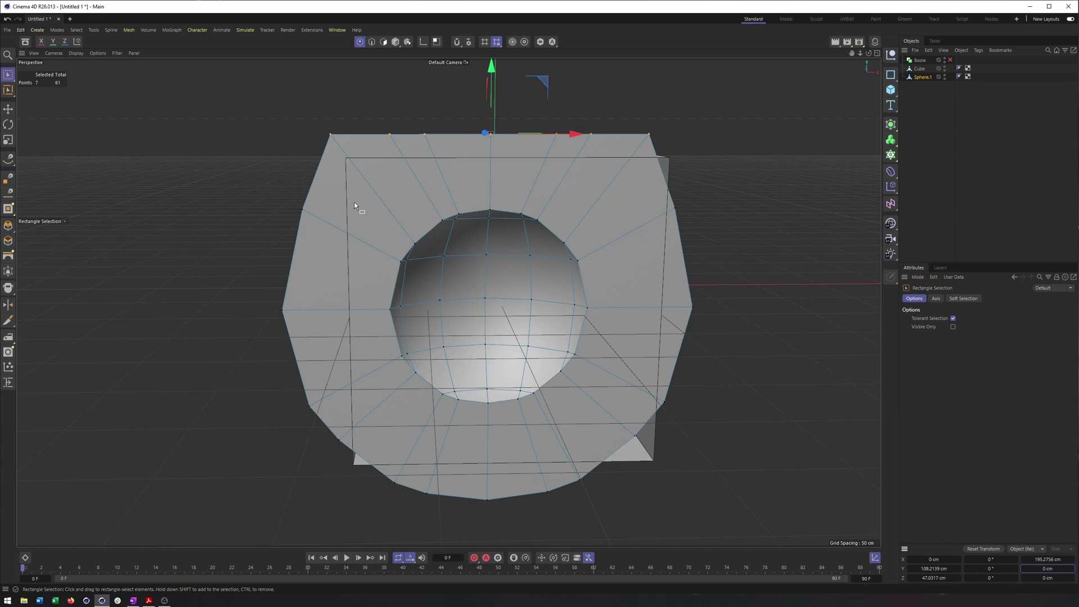
Select the ring's left outer points, including the corner, and set their X size to 0; do the same for the right side
{"action": "left_click_drag", "start_coordinate": [229, 99], "coordinate": [370, 498]}
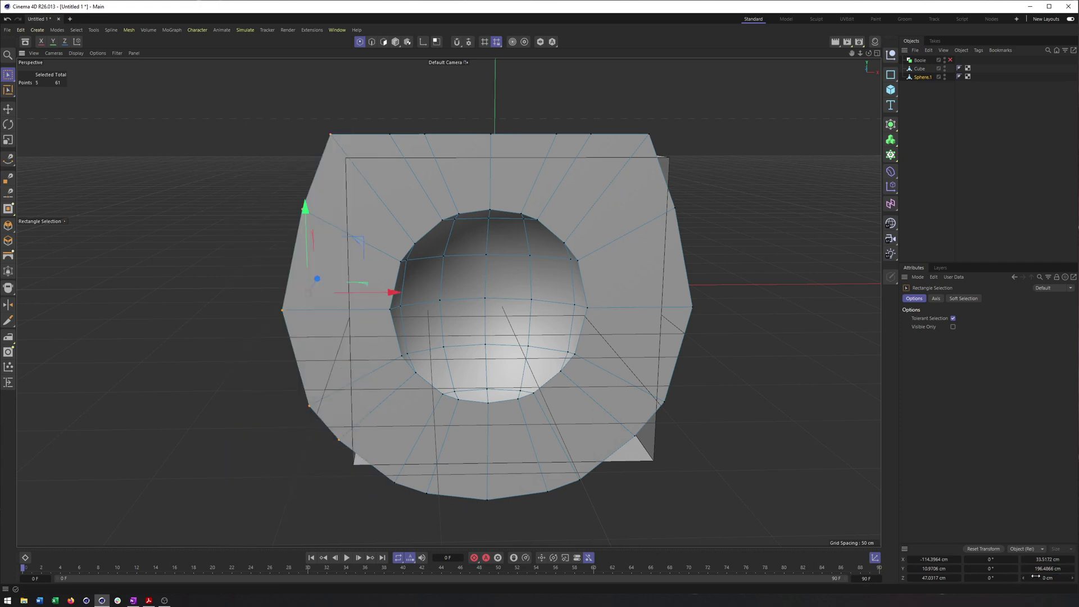
{"action": "left_click", "coordinate": [1048, 559]}
{"action": "type", "text": "0"}
{"action": "key", "text": "Return"}
{"action": "left_click_drag", "start_coordinate": [627, 112], "coordinate": [764, 475]}
{"action": "left_click", "coordinate": [1044, 558]}
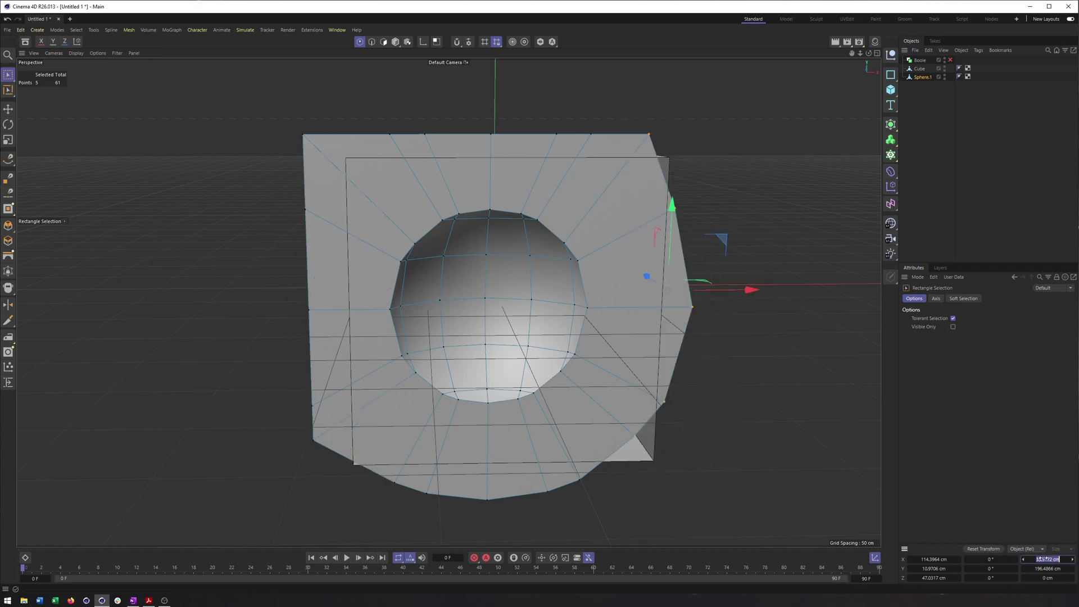
{"action": "type", "text": "0"}
{"action": "key", "text": "Return"}
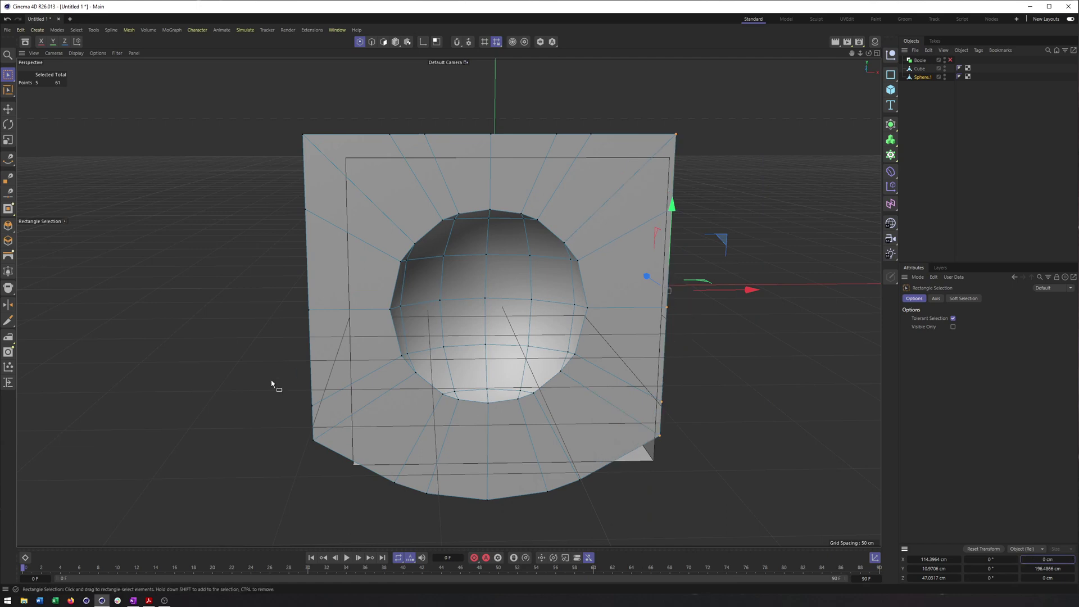
Select the ring's lower outer points, flatten them vertically and set their Y size to 0
{"action": "left_click_drag", "start_coordinate": [272, 430], "coordinate": [840, 545]}
{"action": "key", "text": "t"}
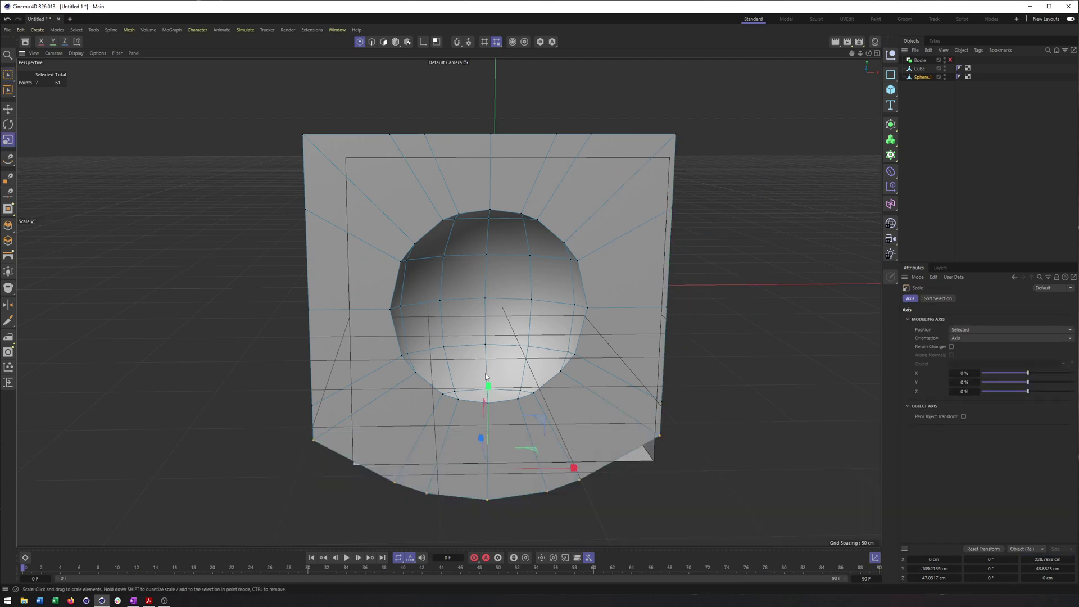
{"action": "left_click_drag", "start_coordinate": [487, 386], "coordinate": [492, 461]}
{"action": "left_click", "coordinate": [1044, 570]}
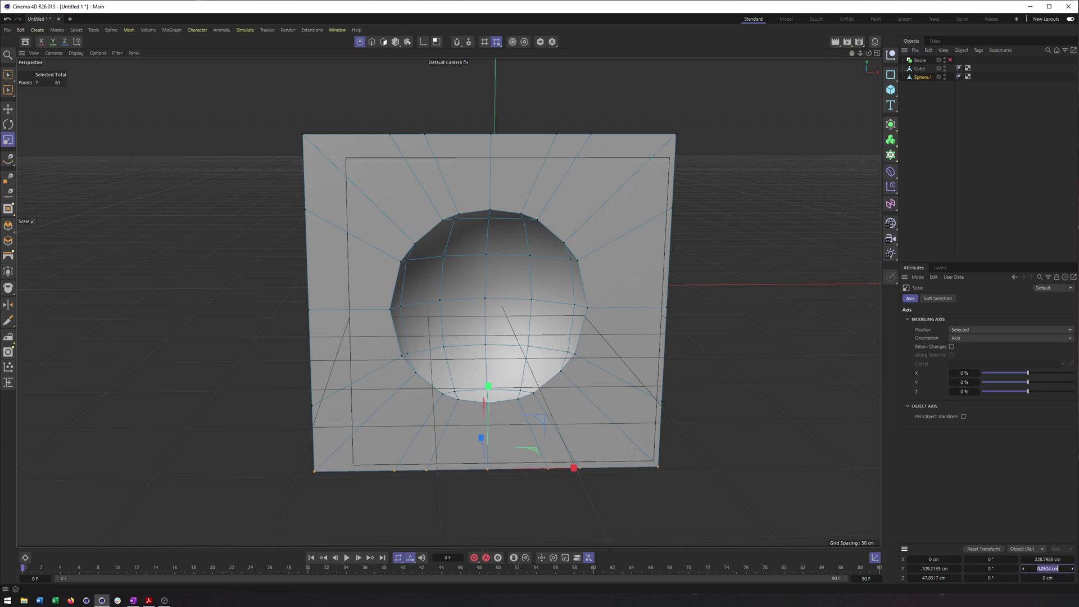
{"action": "type", "text": "0"}
Select the two upper edge points beside the square's upper-left corner together with the corner, and weld them onto it
{"action": "left_click_drag", "start_coordinate": [557, 306], "coordinate": [531, 283], "text": "alt"}
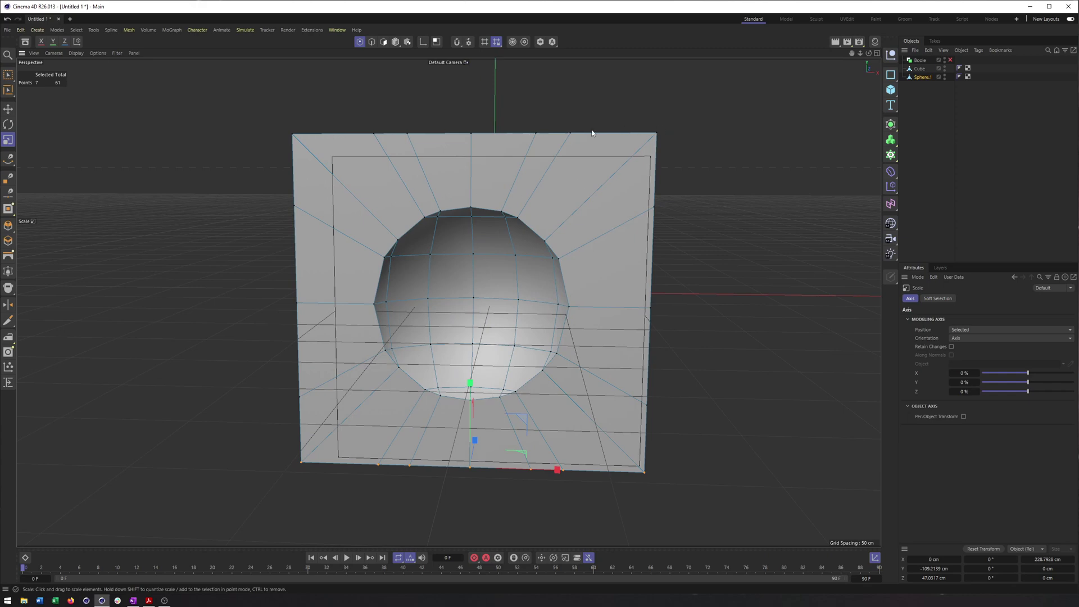
{"action": "middle_click_drag", "start_coordinate": [429, 166], "coordinate": [443, 174], "text": "alt"}
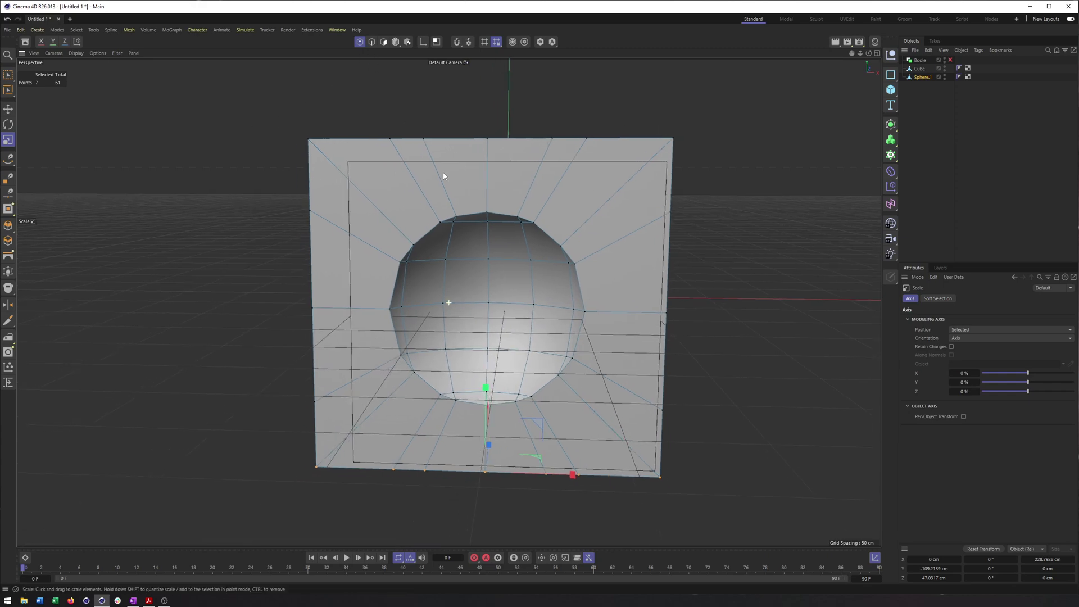
{"action": "mouse_move", "coordinate": [360, 157]}
{"action": "left_mouse_down", "text": "alt"}
{"action": "mouse_move", "coordinate": [404, 169]}
{"action": "mouse_move", "coordinate": [377, 164]}
{"action": "mouse_move", "coordinate": [378, 152]}
{"action": "left_mouse_up", "text": "alt"}
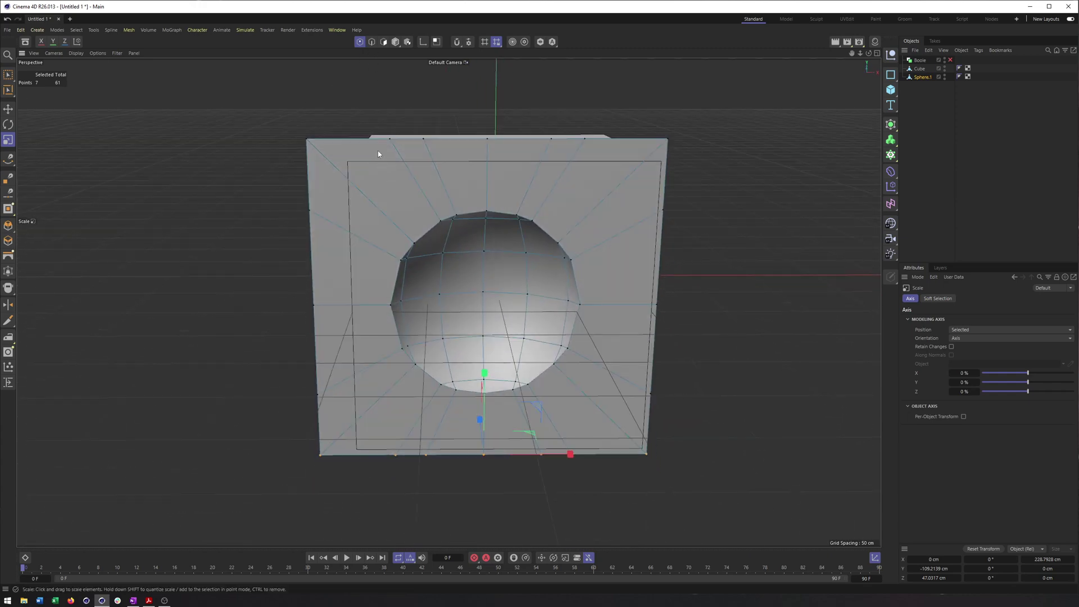
{"action": "left_click", "coordinate": [8, 74]}
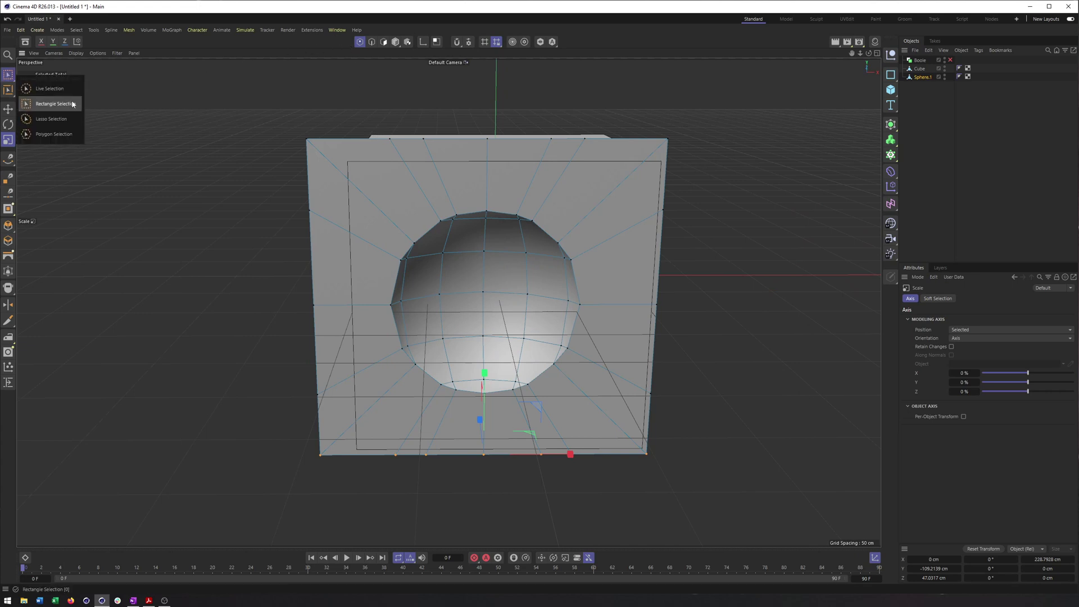
{"action": "left_click", "coordinate": [51, 101]}
{"action": "left_click_drag", "start_coordinate": [353, 114], "coordinate": [441, 149]}
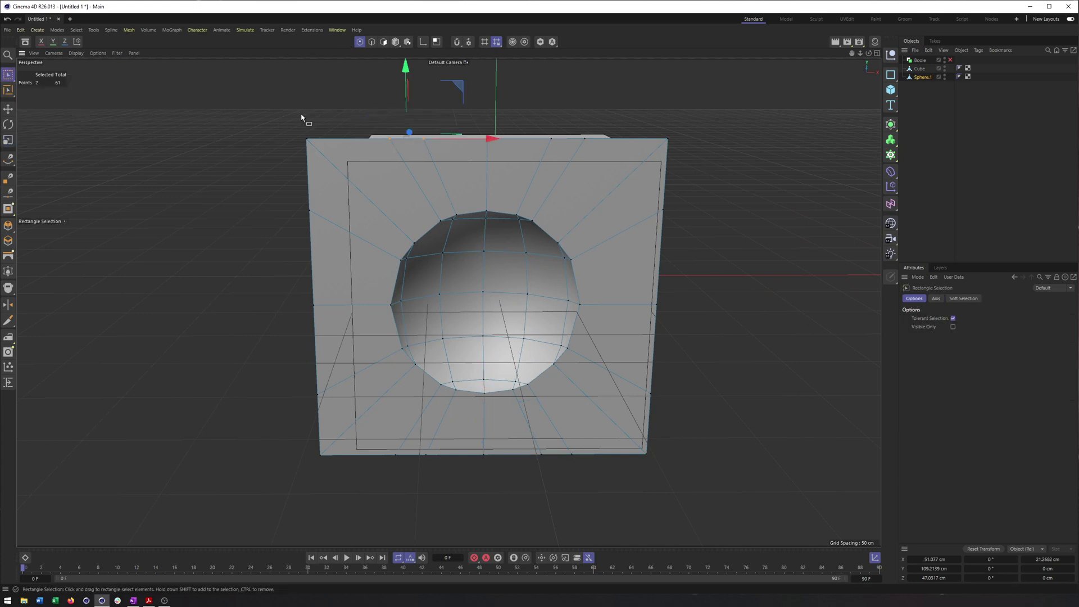
{"action": "left_click_drag", "start_coordinate": [288, 114], "coordinate": [409, 133]}
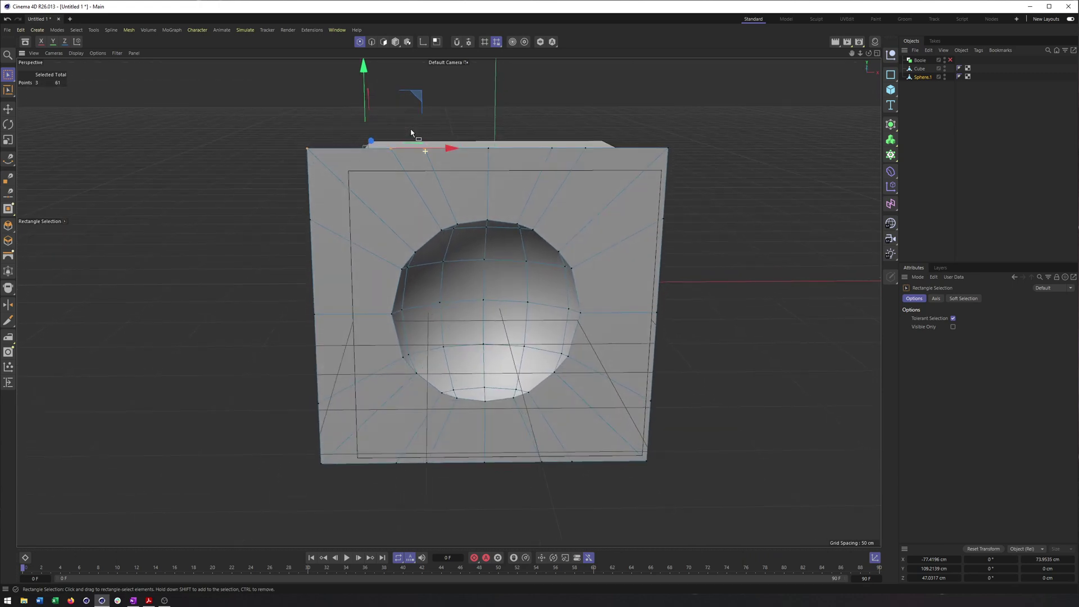
{"action": "right_click", "coordinate": [686, 165]}
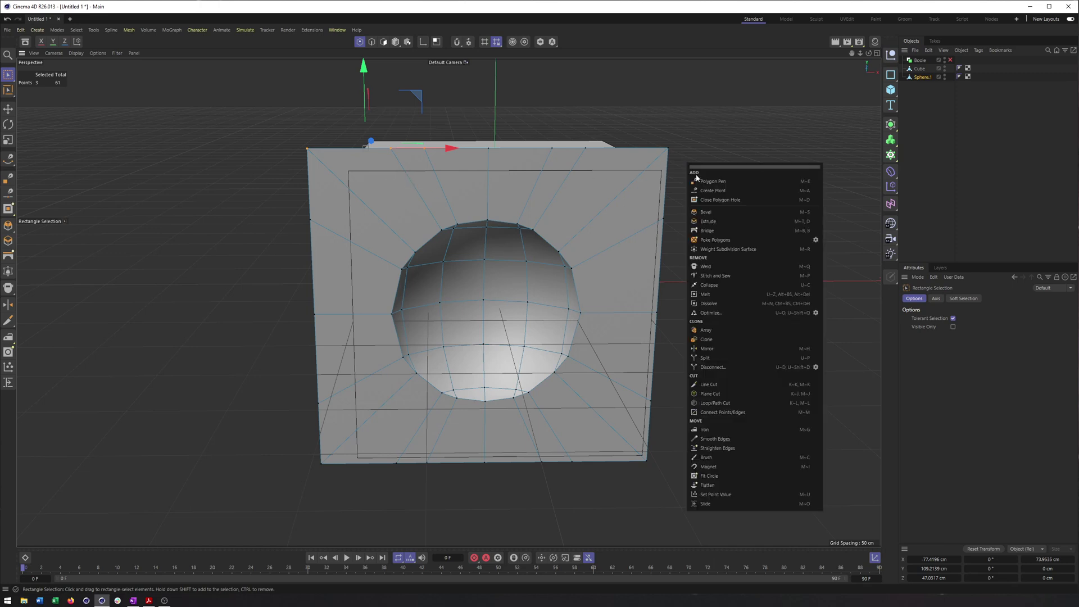
{"action": "left_click", "coordinate": [725, 267]}
{"action": "left_click", "coordinate": [306, 149]}
{"action": "key", "text": "space"}
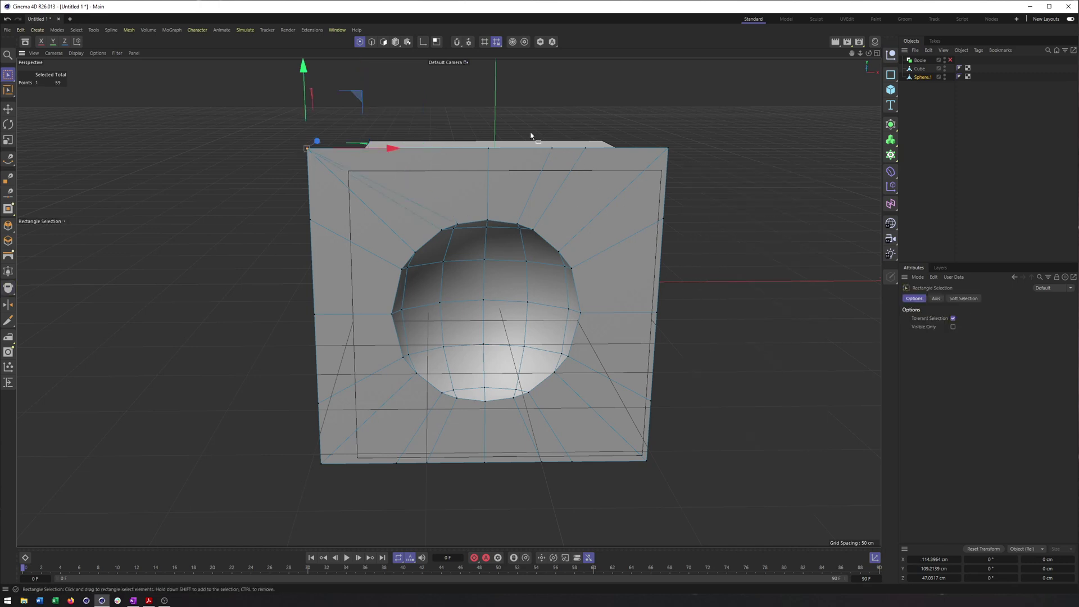
Weld the two upper edge points beside the upper-right corner onto that corner
{"action": "left_click_drag", "start_coordinate": [521, 134], "coordinate": [682, 170]}
{"action": "key", "text": "space"}
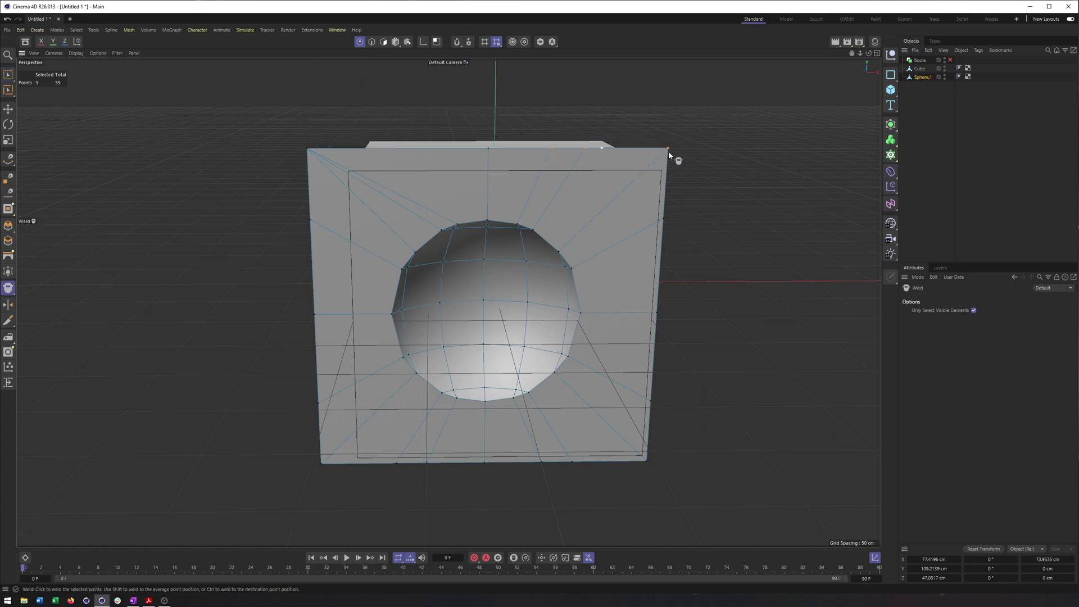
{"action": "left_click", "coordinate": [667, 149]}
{"action": "key", "text": "space"}
Weld the inner points of the square's right edge onto the edge's middle point
{"action": "left_click_drag", "start_coordinate": [639, 203], "coordinate": [696, 415]}
{"action": "key", "text": "space"}
{"action": "left_click", "coordinate": [657, 312]}
{"action": "key", "text": "space"}
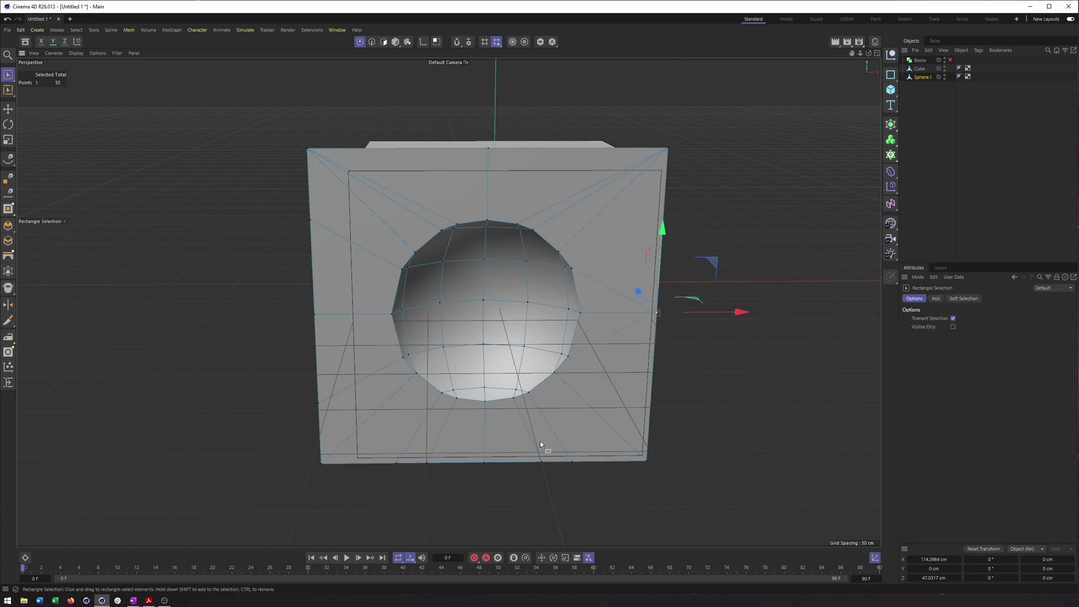
Weld the two lower edge points beside the lower-right corner onto that corner
{"action": "left_click_drag", "start_coordinate": [510, 422], "coordinate": [740, 522]}
{"action": "key", "text": "space"}
{"action": "left_click", "coordinate": [646, 462]}
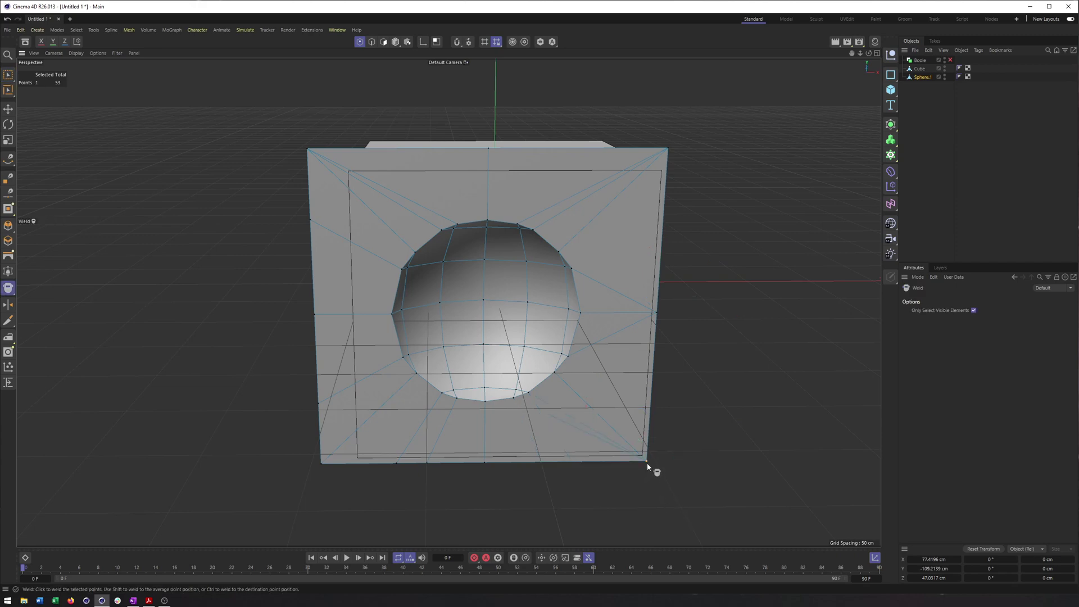
{"action": "left_click_drag", "start_coordinate": [601, 454], "coordinate": [576, 413], "text": "alt"}
{"action": "key", "text": "space"}
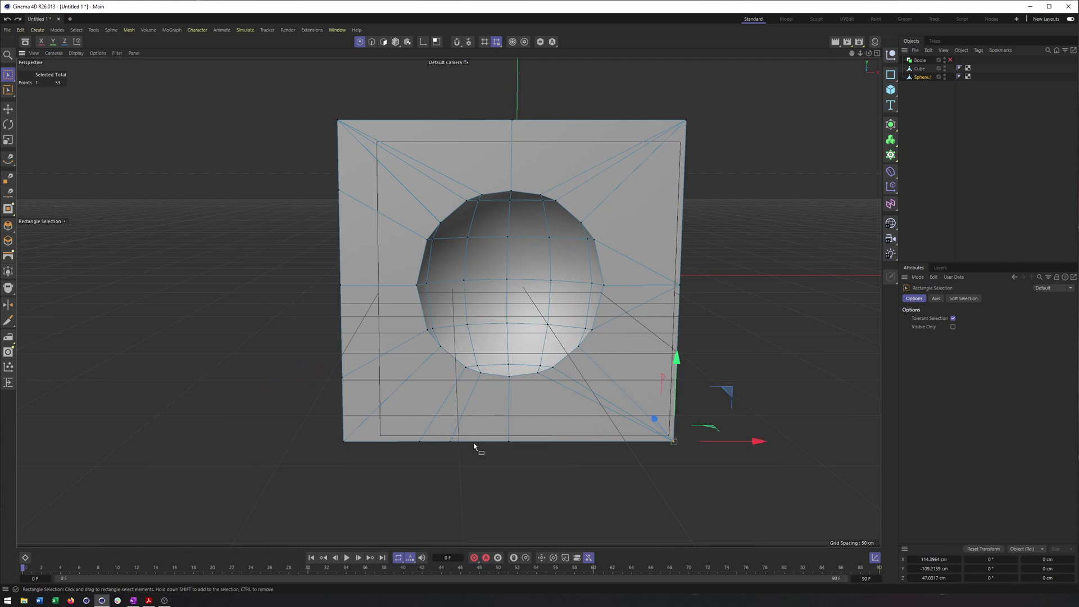
Undo the welds at the lower-right corner, along the right edge and at both upper corners of the square
{"action": "key", "text": "ctrl+z"}
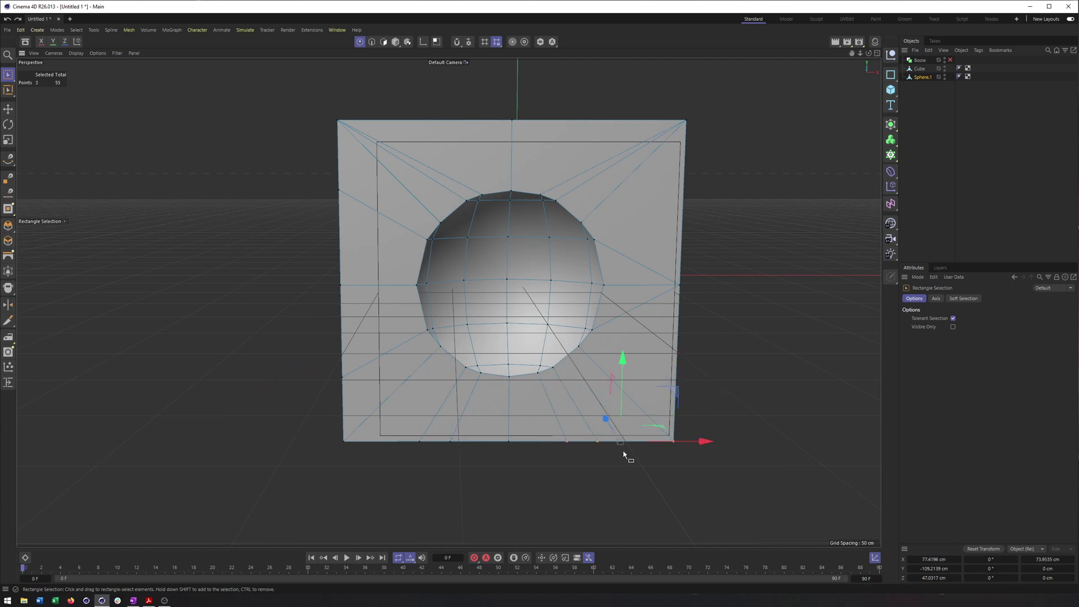
{"action": "key", "text": "ctrl+z"}
{"action": "key", "text": "ctrl+z"}
{"action": "key", "text": "ctrl+z"}
{"action": "key", "text": "ctrl+z"}
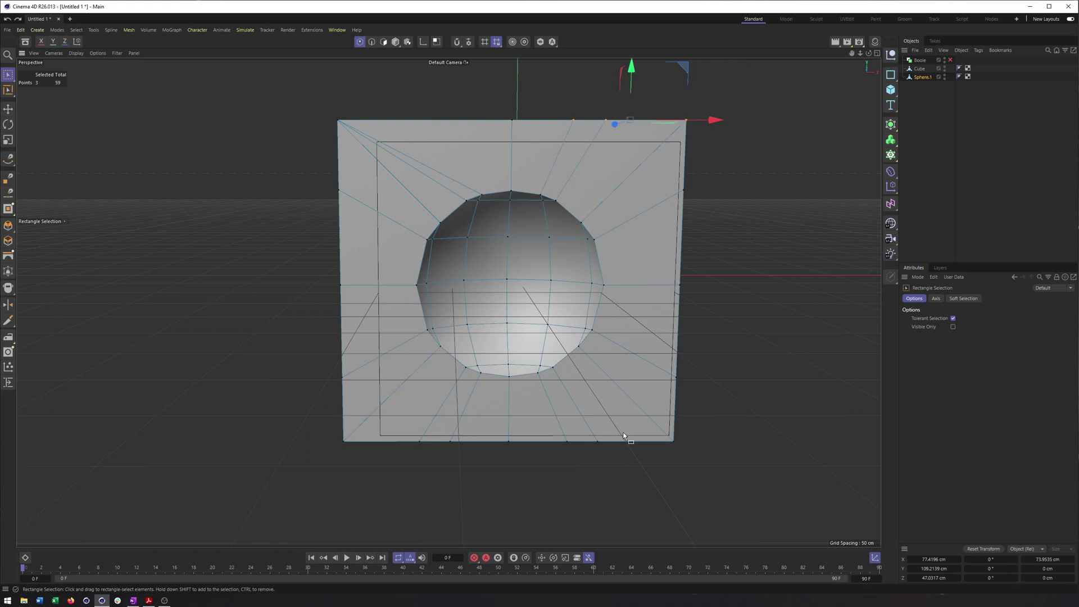
{"action": "key", "text": "ctrl+z"}
{"action": "key", "text": "ctrl+z"}
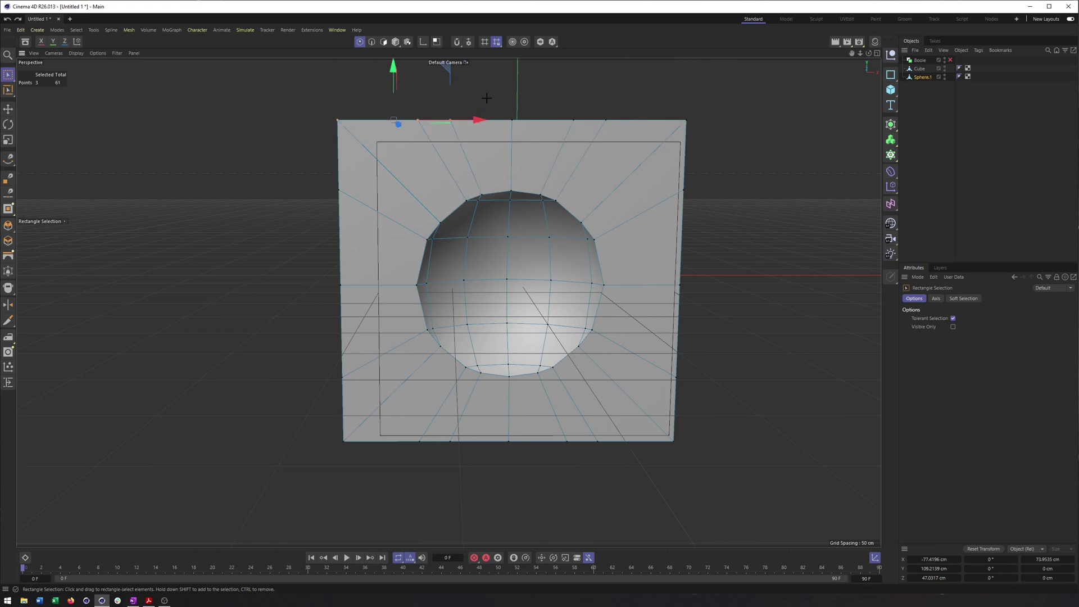
Weld the top edge's inner points onto its middle point and the points beside the upper-left corner onto that corner
{"action": "left_click_drag", "start_coordinate": [441, 104], "coordinate": [572, 133]}
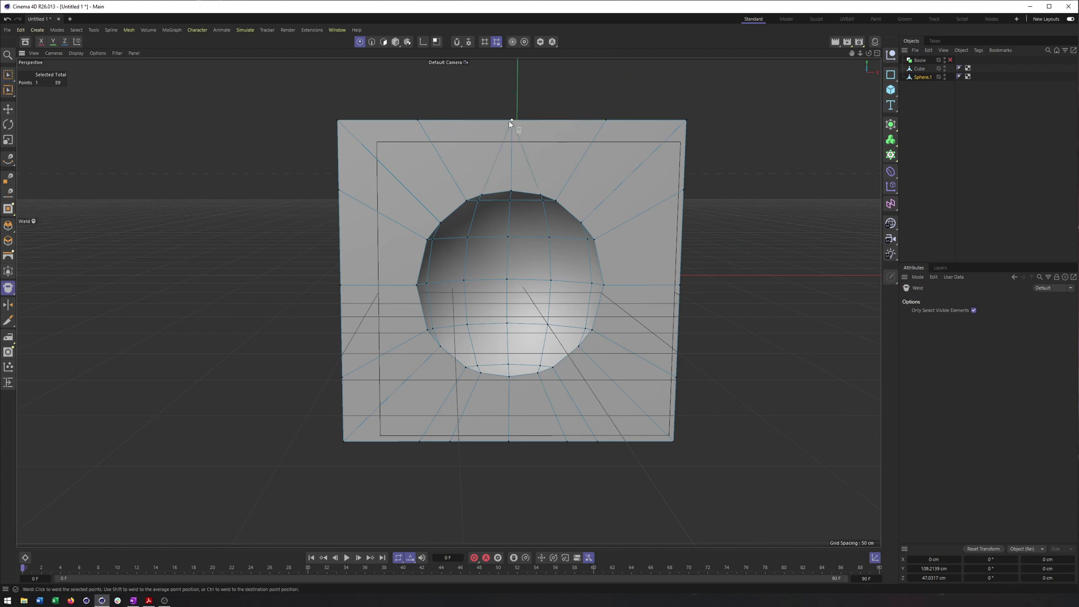
{"action": "left_click_drag", "start_coordinate": [310, 104], "coordinate": [422, 130]}
{"action": "left_click_drag", "start_coordinate": [294, 96], "coordinate": [344, 198], "text": "shift"}
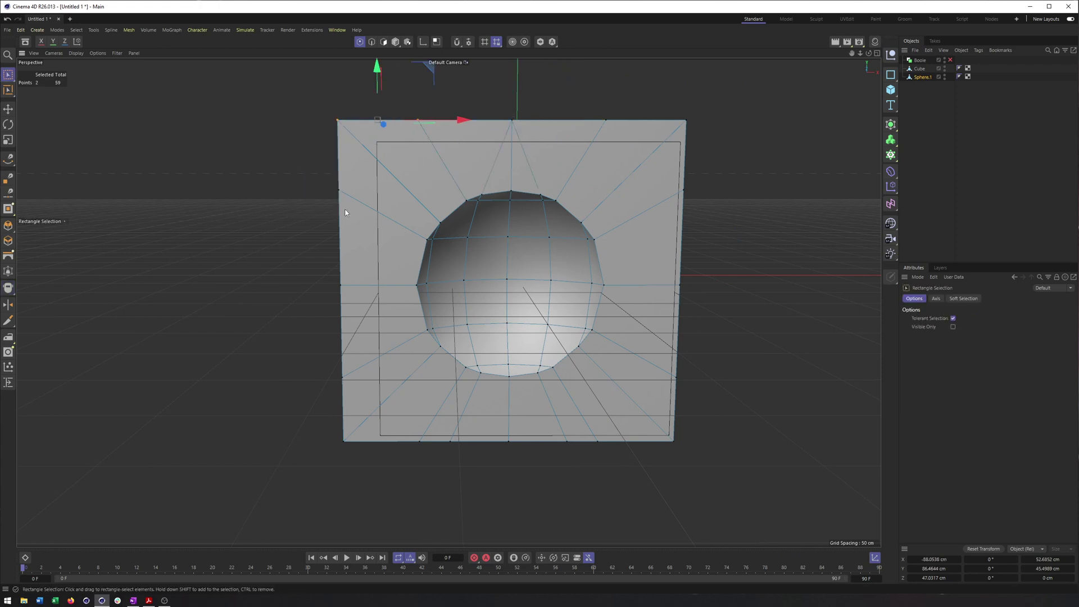
{"action": "key", "text": "m"}
{"action": "key", "text": "q"}
{"action": "left_click", "coordinate": [336, 121]}
{"action": "key", "text": "space"}
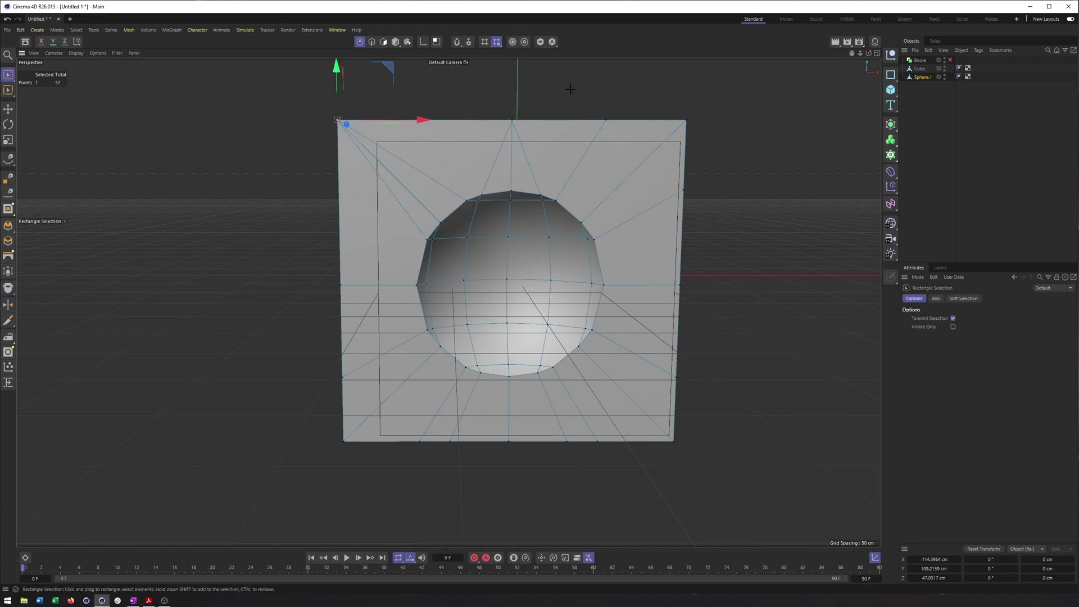
Weld the points on both sides of the square's upper-right corner onto that corner
{"action": "left_click_drag", "start_coordinate": [573, 91], "coordinate": [719, 201]}
{"action": "key", "text": "space"}
{"action": "left_click", "coordinate": [686, 121]}
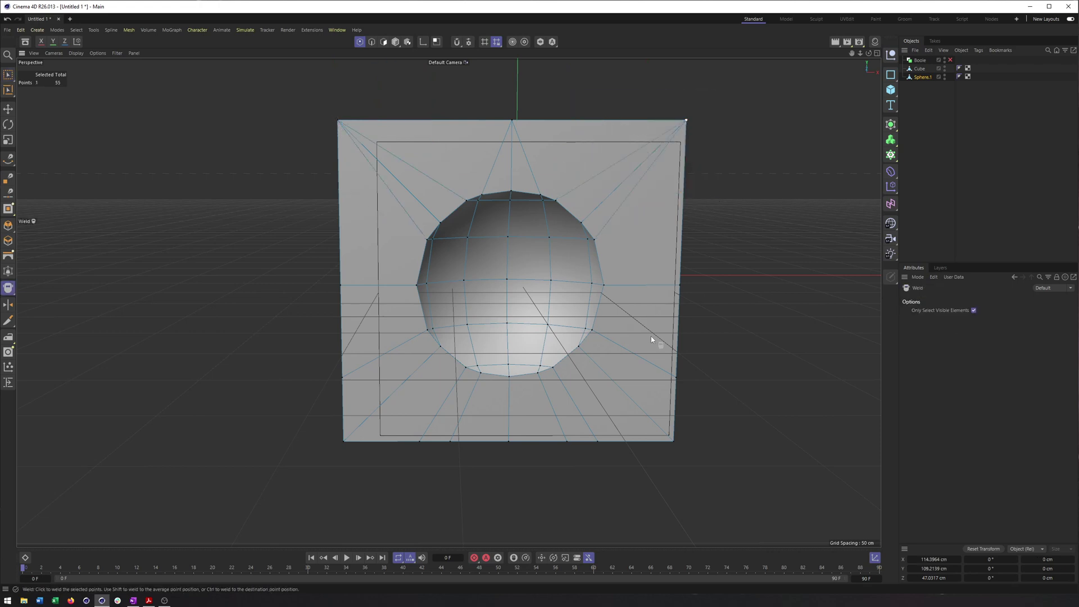
Weld the points on both sides of the square's lower-right corner onto that corner
{"action": "key", "text": "space"}
{"action": "left_click_drag", "start_coordinate": [620, 354], "coordinate": [733, 448]}
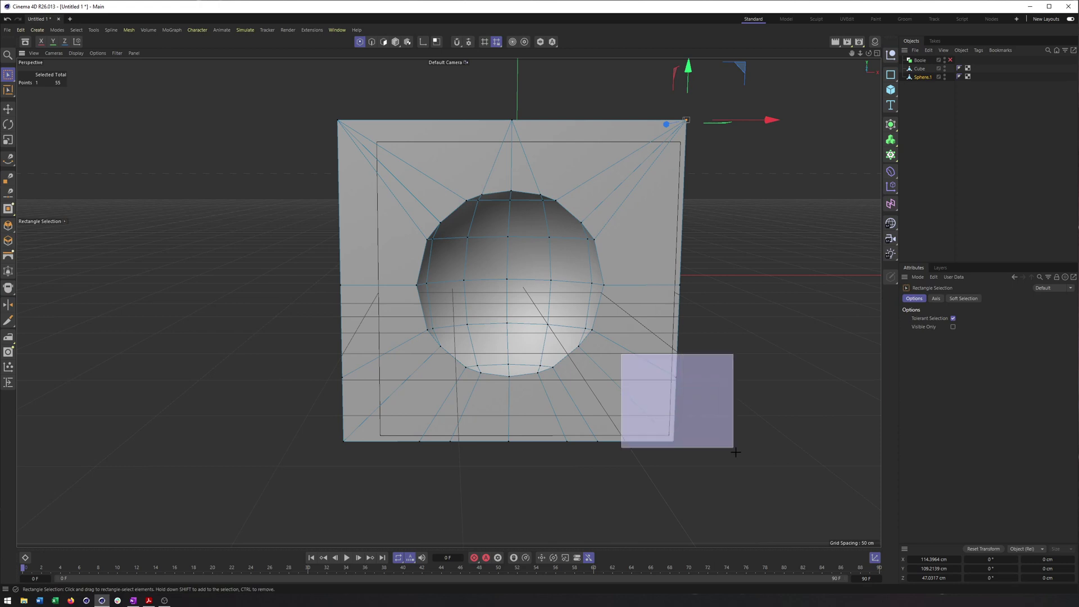
{"action": "key", "text": "m"}
{"action": "key", "text": "q"}
{"action": "left_click", "coordinate": [674, 447]}
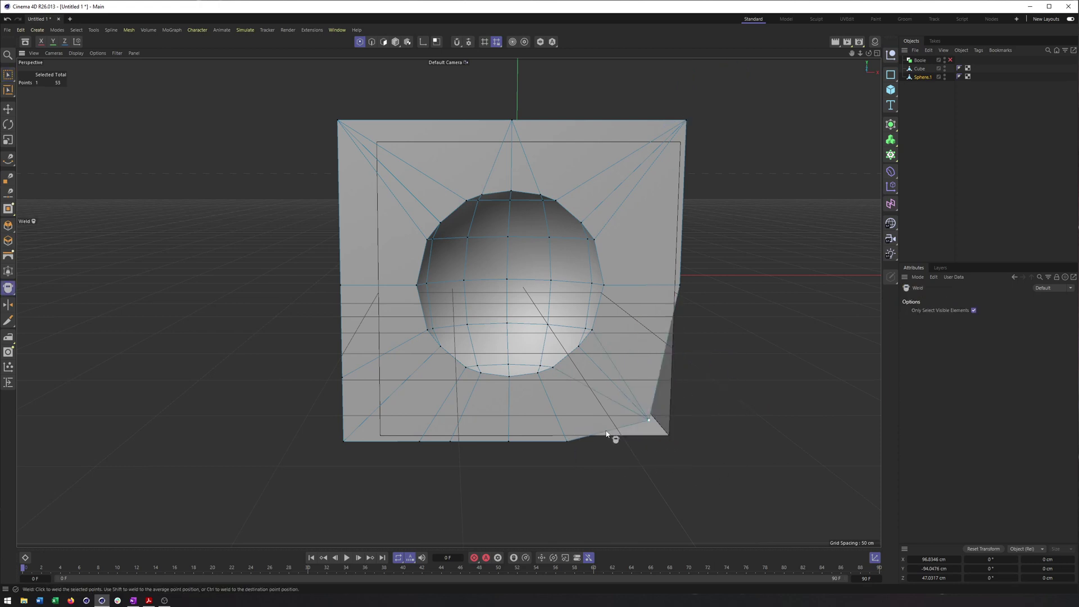
{"action": "key", "text": "ctrl+z"}
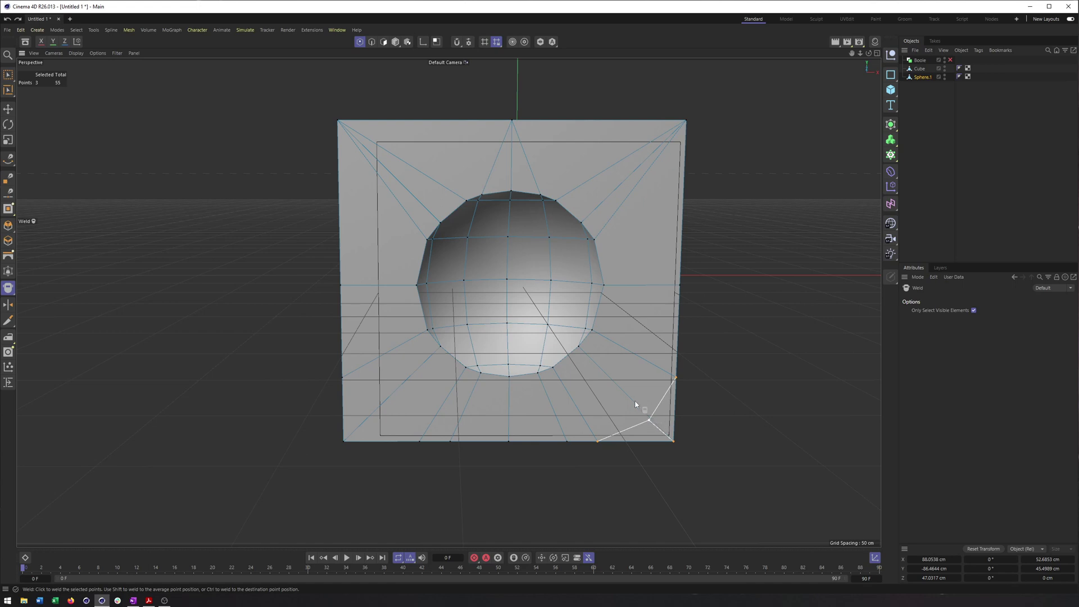
{"action": "left_click", "coordinate": [674, 442]}
Weld the inner points of the square's bottom edge onto the edge's middle point
{"action": "middle_click_drag", "start_coordinate": [594, 446], "coordinate": [626, 448], "text": "alt"}
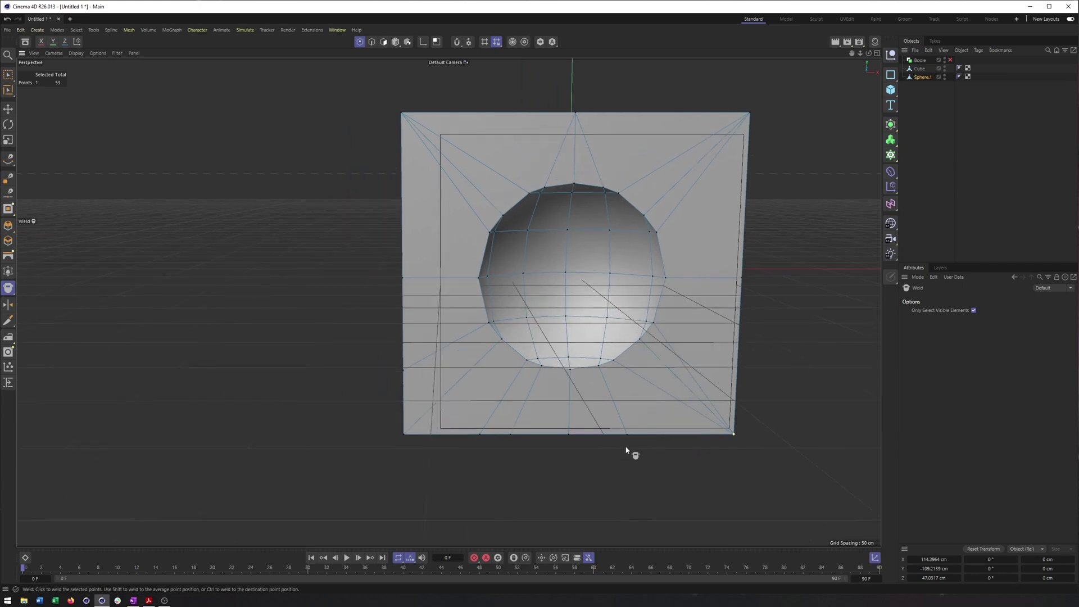
{"action": "left_click_drag", "start_coordinate": [626, 447], "coordinate": [614, 442], "text": "alt"}
{"action": "key", "text": "space"}
{"action": "left_click_drag", "start_coordinate": [494, 426], "coordinate": [646, 466]}
{"action": "key", "text": "m"}
{"action": "key", "text": "q"}
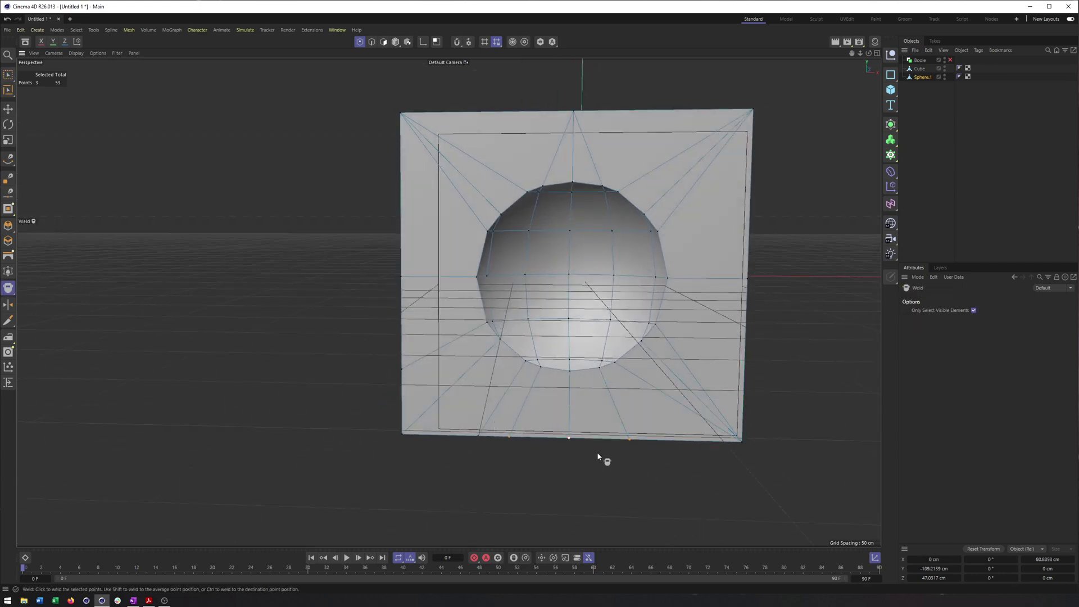
{"action": "left_click", "coordinate": [566, 444]}
{"action": "left_click_drag", "start_coordinate": [535, 447], "coordinate": [585, 446], "text": "alt"}
Weld the points on both sides of the square's lower-left corner onto that corner
{"action": "key", "text": "0"}
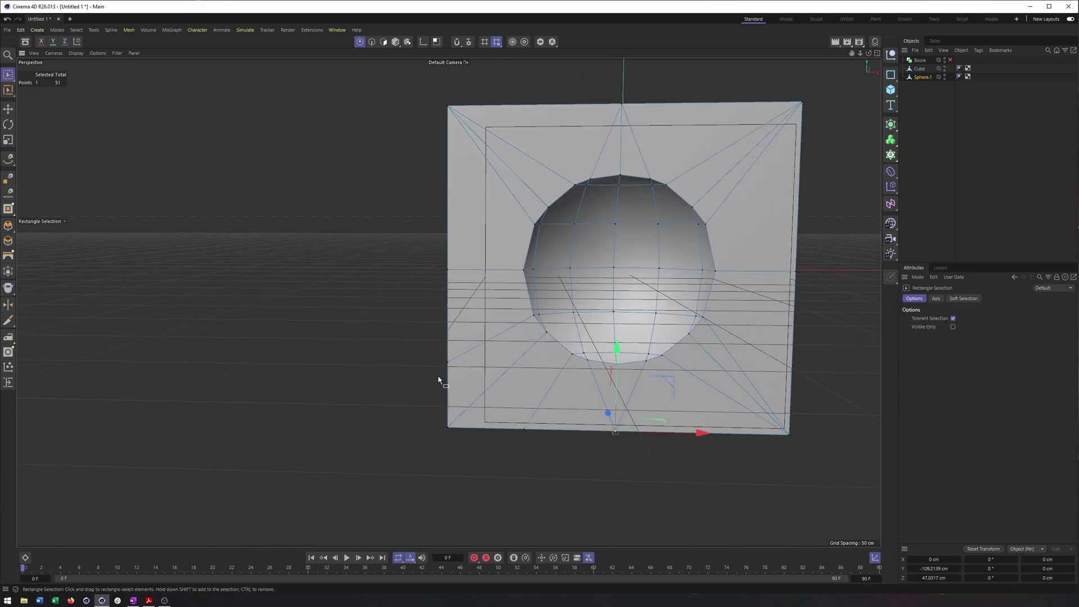
{"action": "left_click_drag", "start_coordinate": [422, 348], "coordinate": [494, 433]}
{"action": "key", "text": "m"}
{"action": "key", "text": "q"}
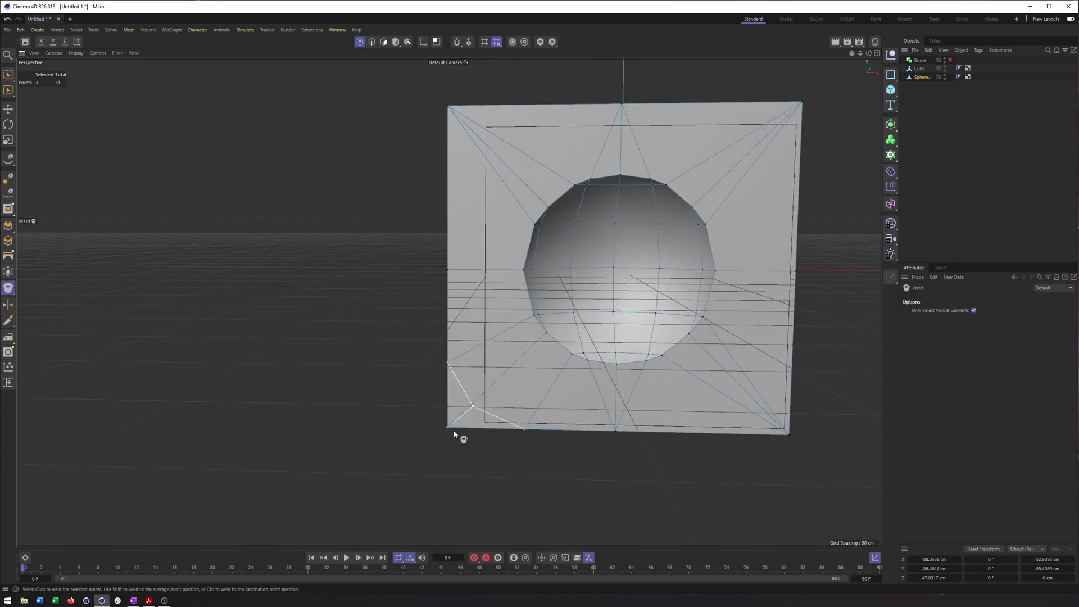
{"action": "left_click", "coordinate": [446, 430]}
Enable snapping and move the square's two upper corner points onto the cube's matching corners with Rectangle Selection
{"action": "left_click_drag", "start_coordinate": [523, 424], "coordinate": [567, 412], "text": "alt"}
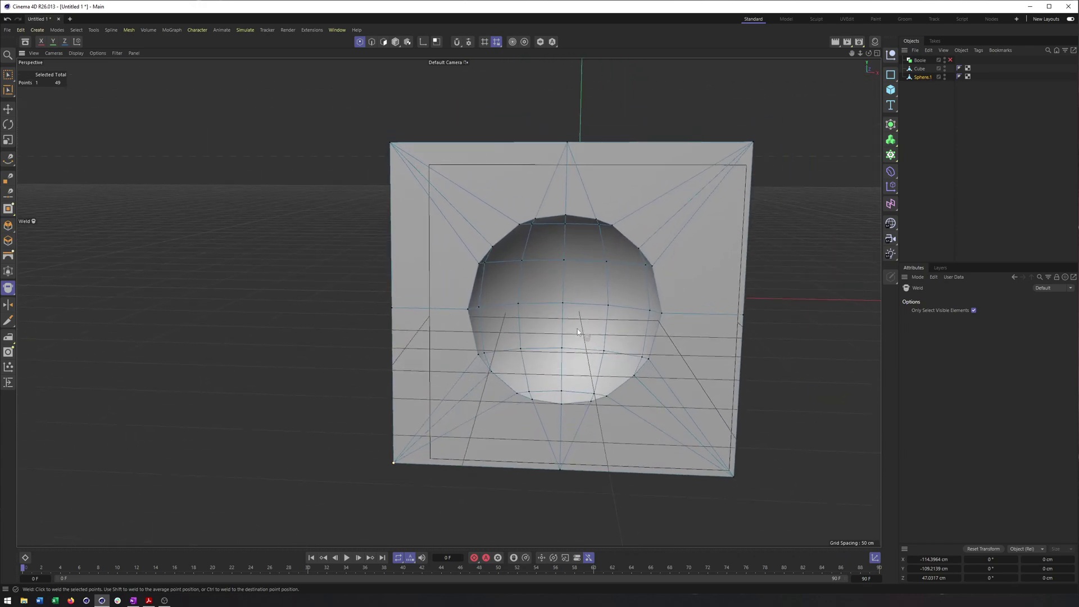
{"action": "left_click_drag", "start_coordinate": [609, 333], "coordinate": [599, 336], "text": "alt"}
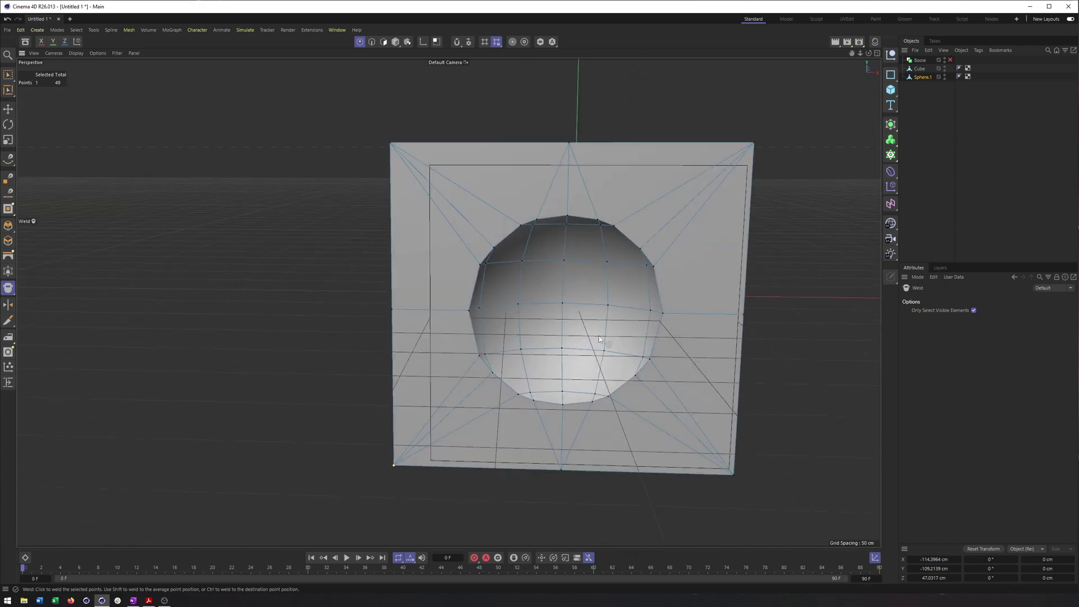
{"action": "left_click", "coordinate": [456, 41]}
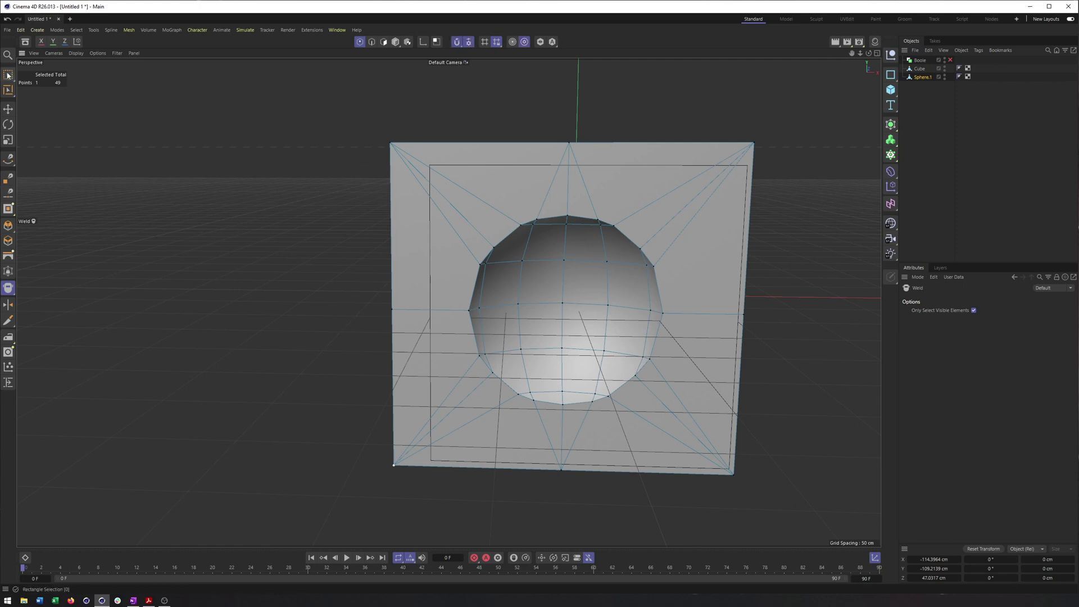
{"action": "left_click", "coordinate": [8, 75]}
{"action": "left_click", "coordinate": [40, 95]}
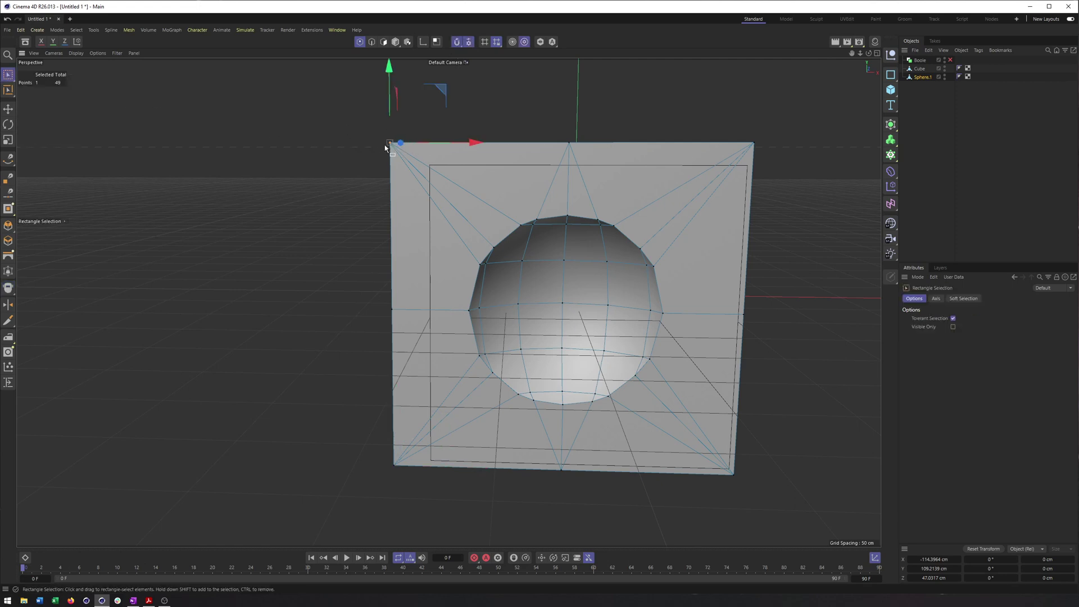
{"action": "left_click_drag", "start_coordinate": [391, 144], "coordinate": [430, 168]}
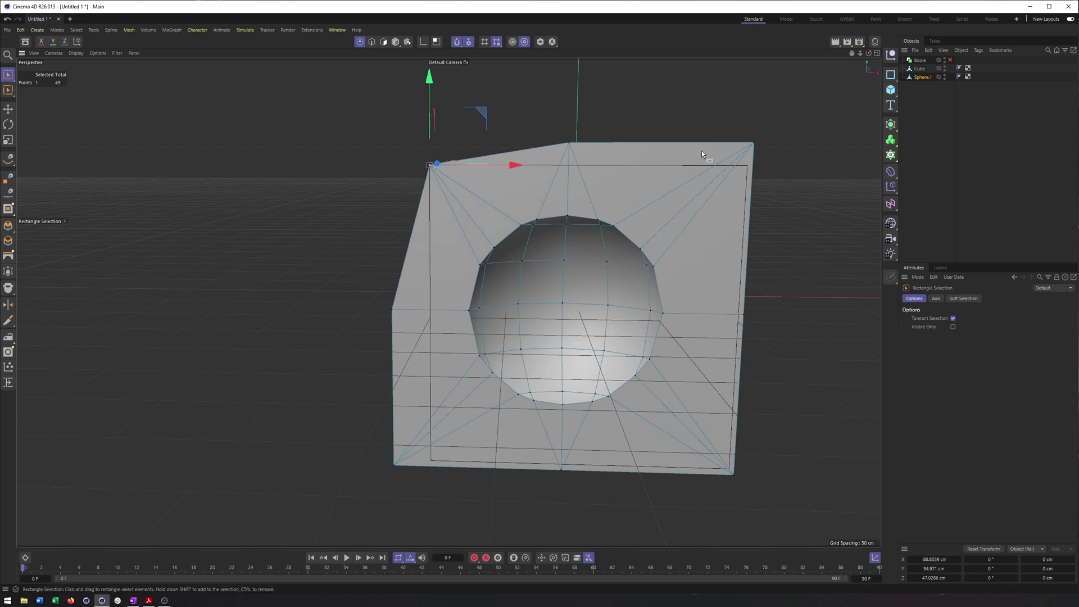
{"action": "left_click_drag", "start_coordinate": [707, 115], "coordinate": [786, 191]}
{"action": "left_click_drag", "start_coordinate": [753, 145], "coordinate": [747, 166]}
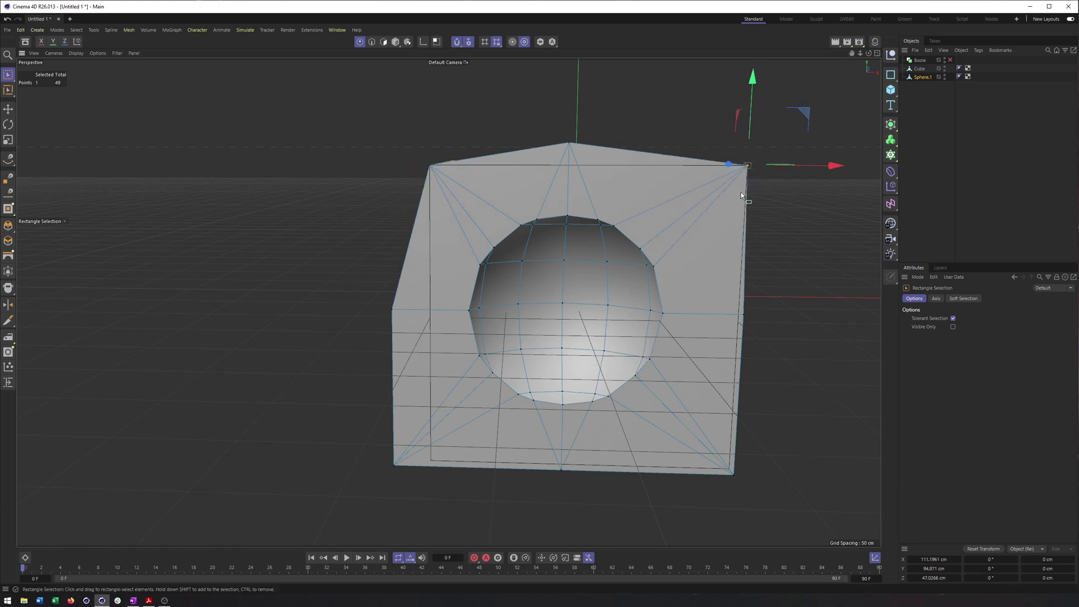
Snap the square's two lower corner points onto the matching lower corners of the cube's open face
{"action": "mouse_move", "coordinate": [716, 462]}
{"action": "left_mouse_down"}
{"action": "mouse_move", "coordinate": [740, 480]}
{"action": "mouse_move", "coordinate": [729, 469]}
{"action": "left_mouse_up"}
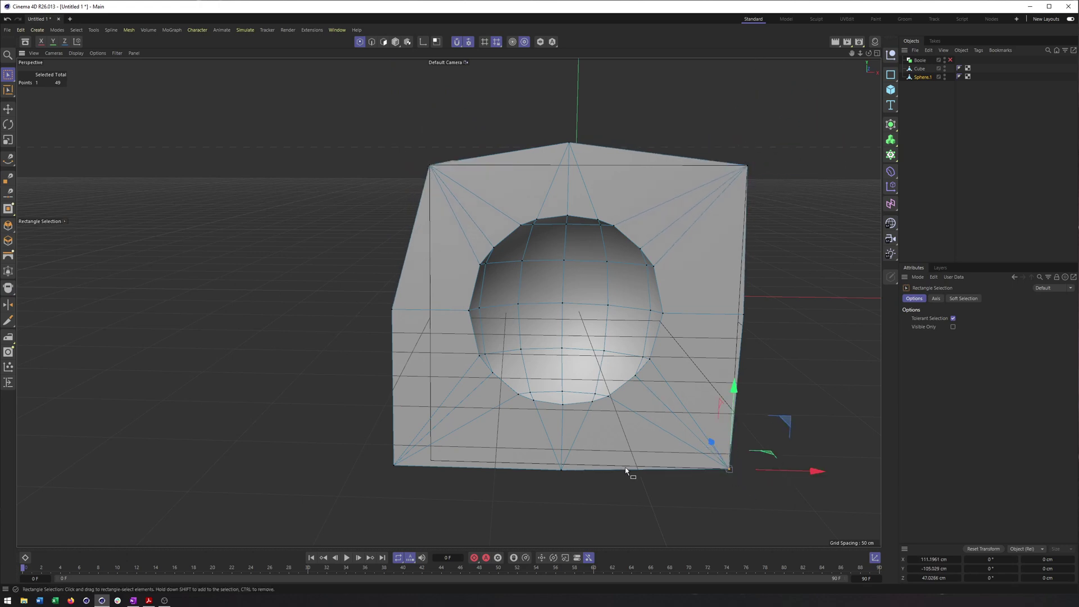
{"action": "middle_click_drag", "start_coordinate": [410, 453], "coordinate": [452, 443], "text": "alt"}
{"action": "left_click_drag", "start_coordinate": [413, 436], "coordinate": [472, 451]}
Add a horizontal Loop/Path Cut around the Cube's vertical edges with its offset set to 50%
{"action": "left_click_drag", "start_coordinate": [474, 294], "coordinate": [520, 308], "text": "alt"}
{"action": "left_click", "coordinate": [919, 69]}
{"action": "left_click_drag", "start_coordinate": [578, 176], "coordinate": [554, 174], "text": "alt"}
{"action": "right_click", "coordinate": [551, 178]}
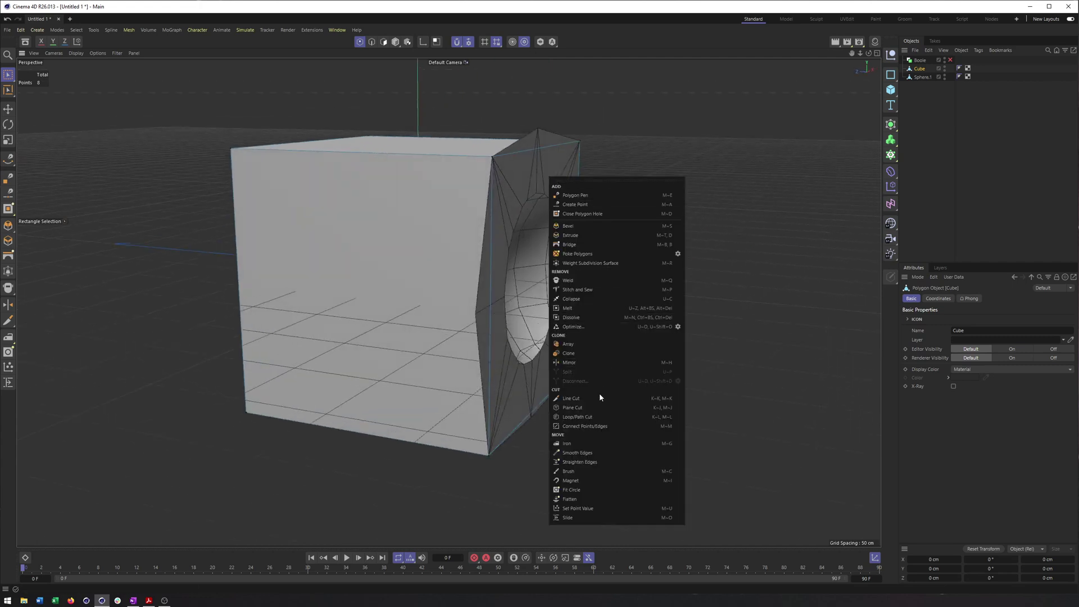
{"action": "left_click", "coordinate": [588, 417]}
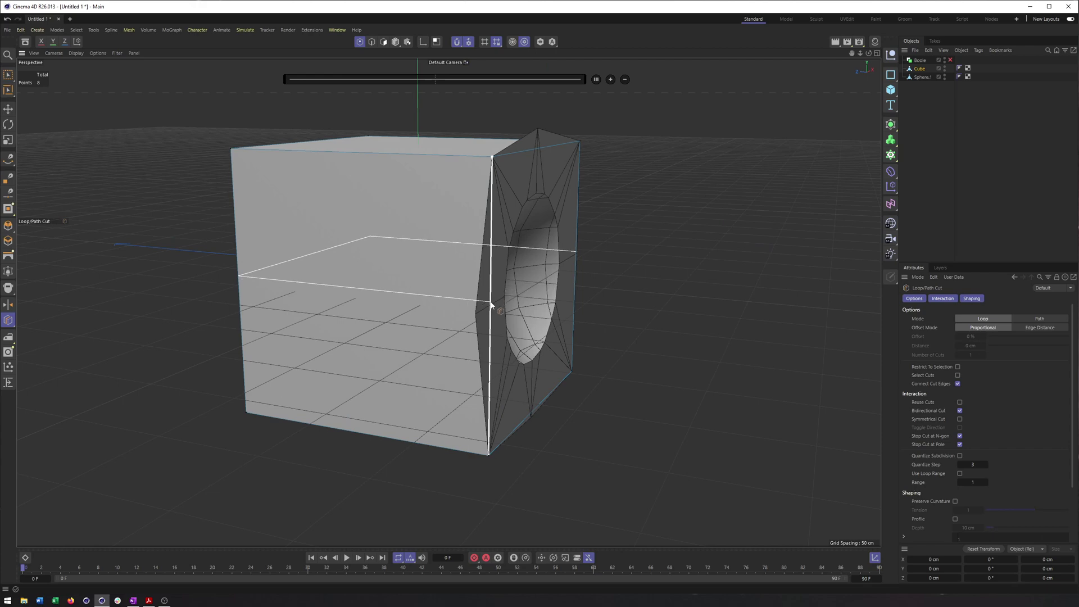
{"action": "left_click", "coordinate": [490, 291]}
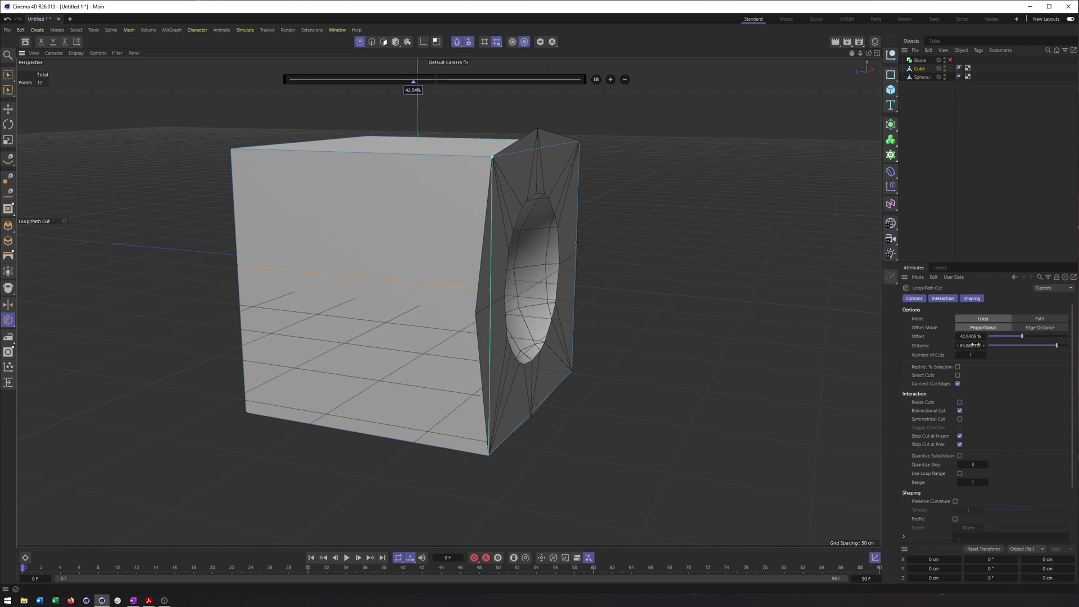
{"action": "left_click", "coordinate": [967, 336]}
{"action": "key", "text": "Return"}
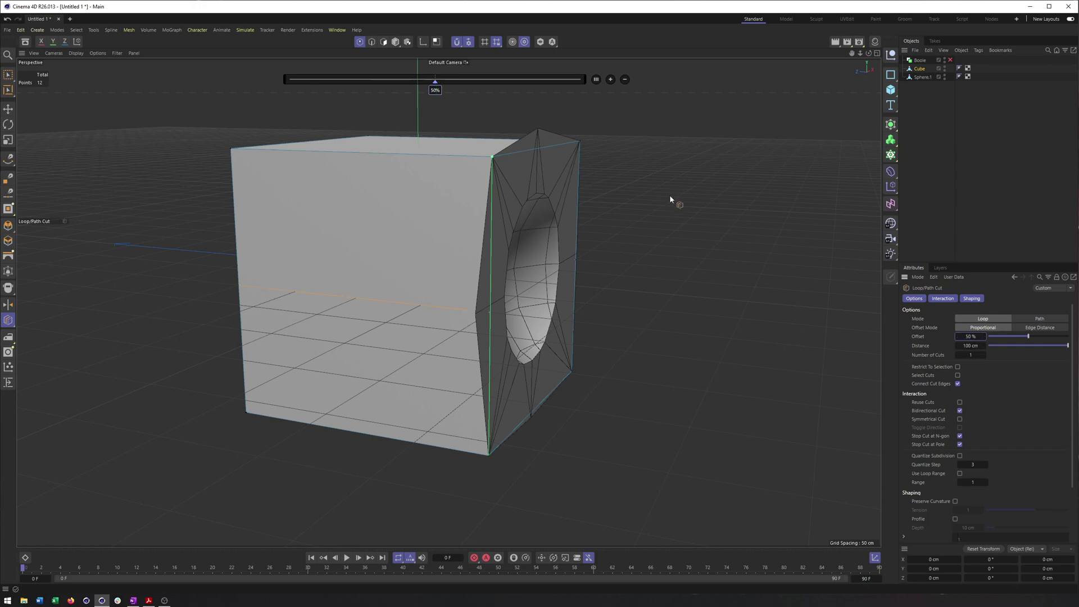
Add a second Loop/Path Cut through the Cube's top and bottom edges with its offset set to 50%
{"action": "left_click_drag", "start_coordinate": [669, 195], "coordinate": [605, 176], "text": "alt"}
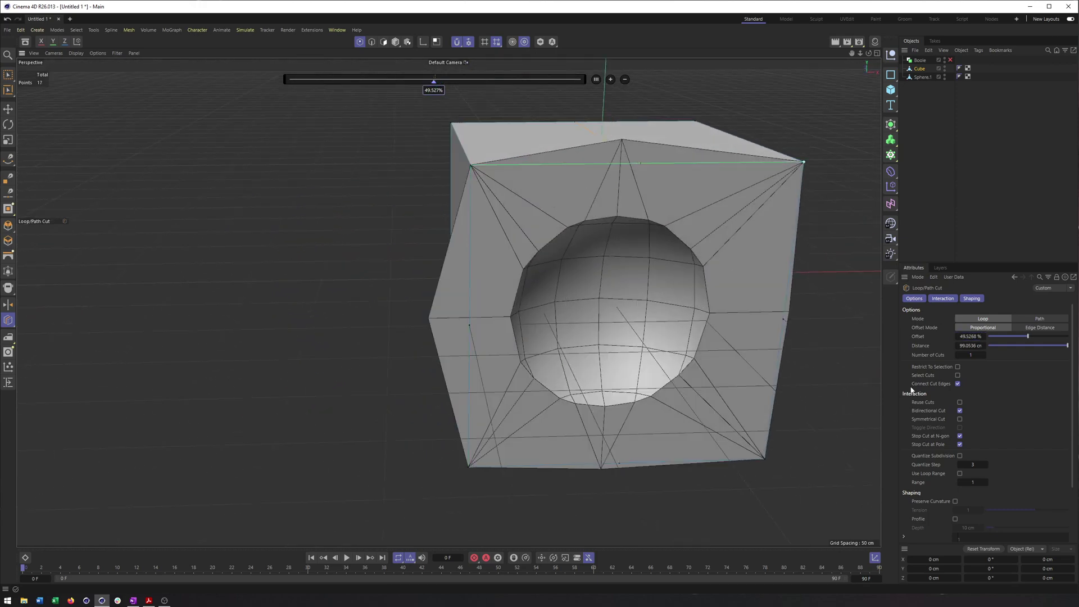
{"action": "left_click", "coordinate": [964, 337]}
{"action": "type", "text": "50"}
{"action": "key", "text": "Return"}
Snap the top middle point of Sphere.1's square onto the cut point of the cube's upper front edge
{"action": "left_click_drag", "start_coordinate": [702, 191], "coordinate": [534, 172], "text": "alt"}
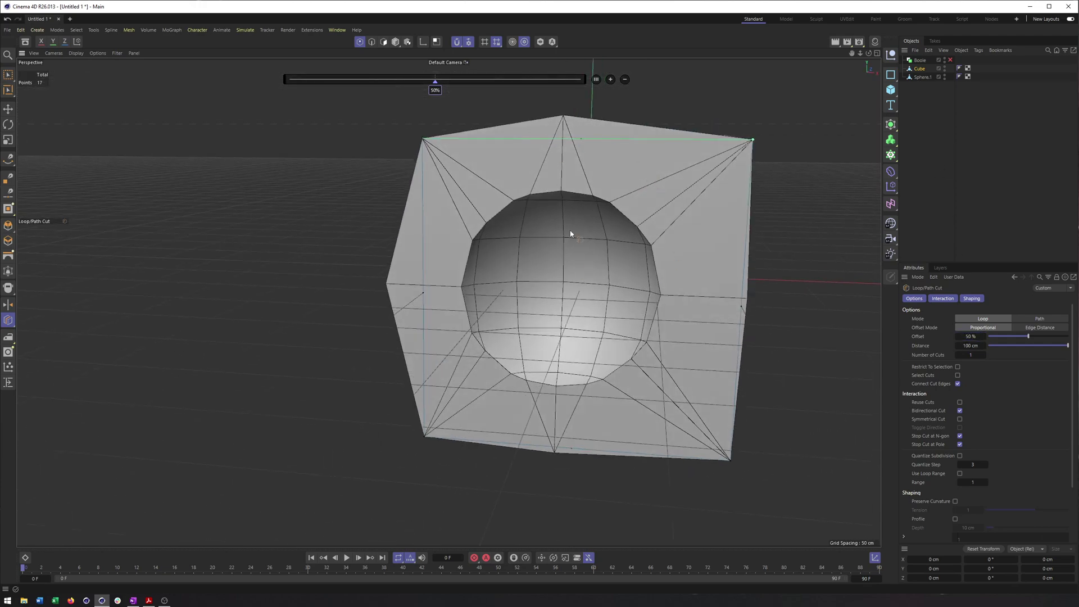
{"action": "left_click", "coordinate": [915, 77], "text": "shift"}
{"action": "key", "text": "space"}
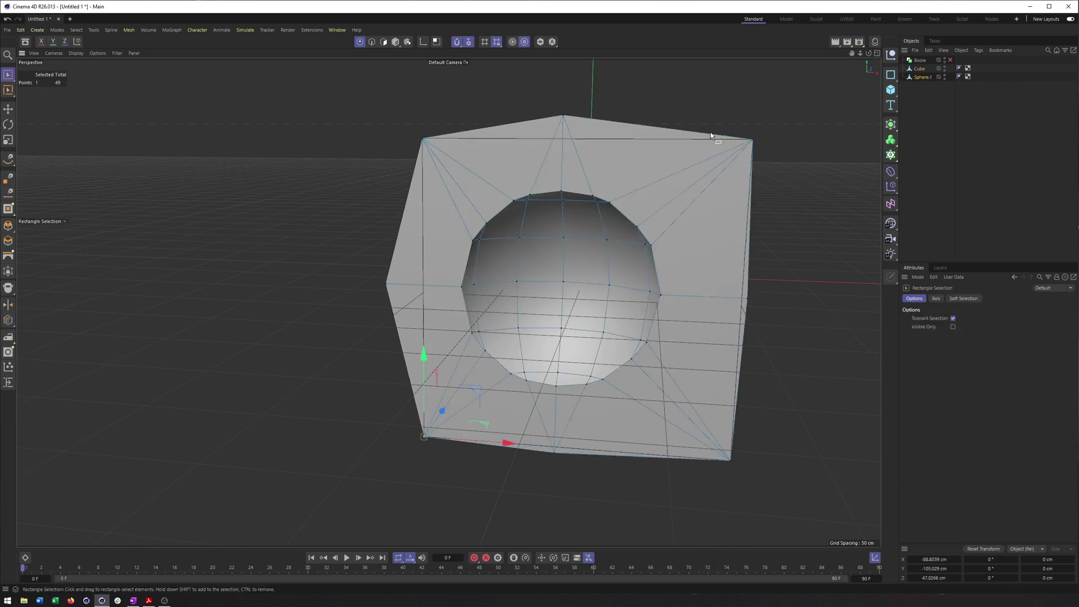
{"action": "left_click_drag", "start_coordinate": [552, 106], "coordinate": [584, 121]}
{"action": "left_click_drag", "start_coordinate": [619, 62], "coordinate": [633, 84]}
{"action": "left_click_drag", "start_coordinate": [499, 194], "coordinate": [531, 183], "text": "alt"}
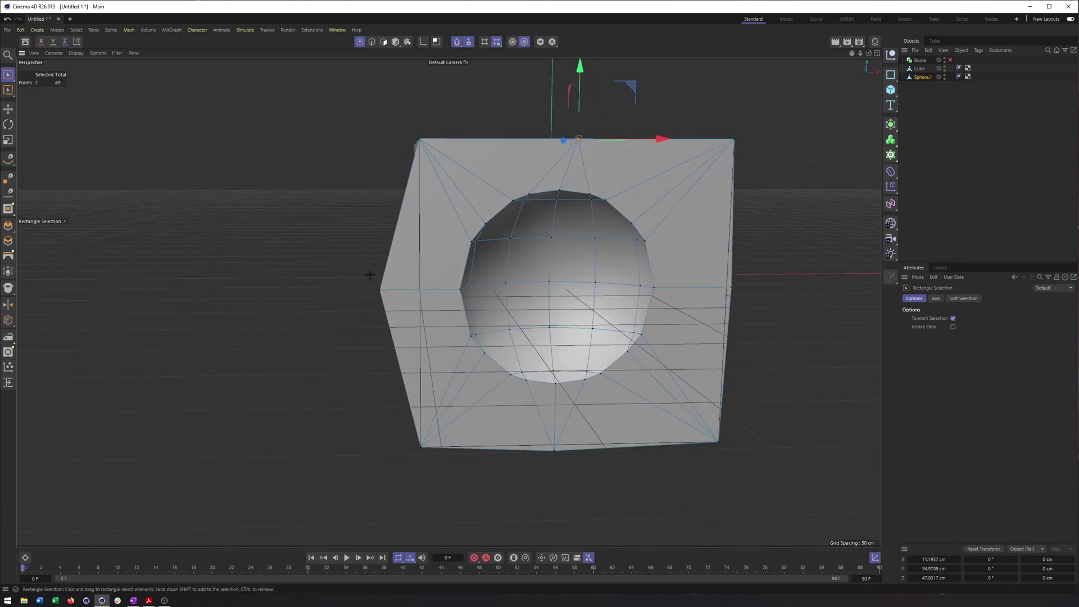
Snap the square's left, right and bottom middle points onto the matching cut points of the cube's open face
{"action": "left_click_drag", "start_coordinate": [369, 274], "coordinate": [395, 303]}
{"action": "left_click_drag", "start_coordinate": [419, 250], "coordinate": [470, 243]}
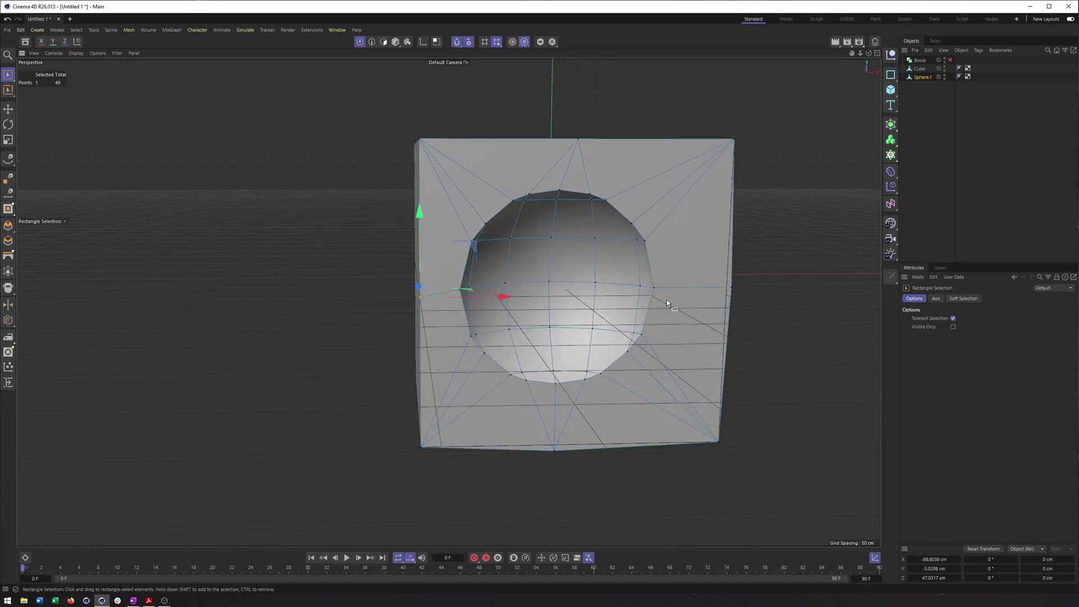
{"action": "left_click_drag", "start_coordinate": [711, 273], "coordinate": [750, 304]}
{"action": "left_click_drag", "start_coordinate": [781, 238], "coordinate": [770, 241]}
{"action": "left_click", "coordinate": [554, 450]}
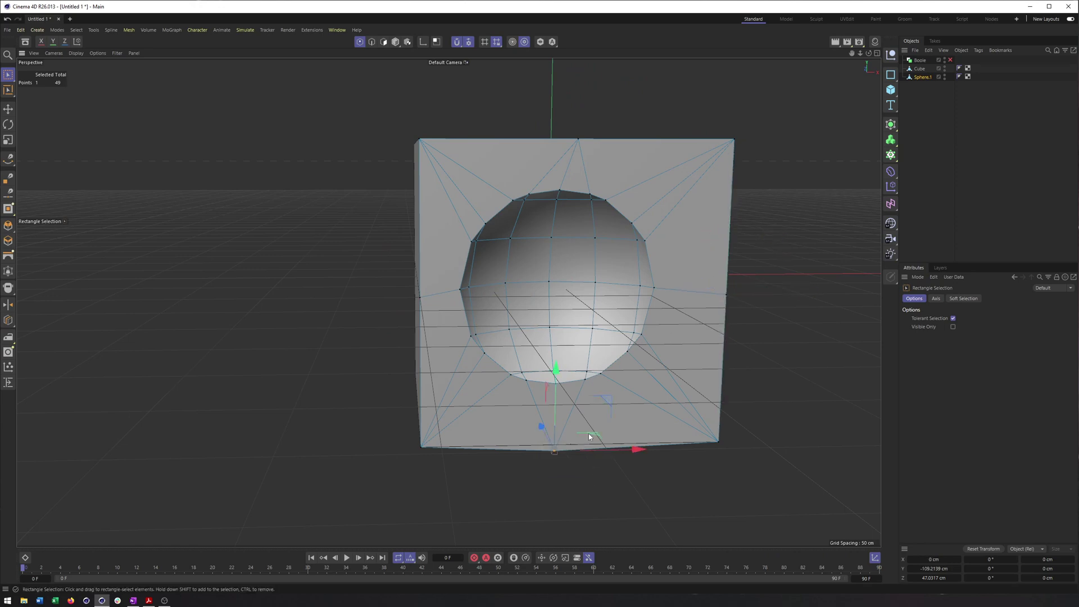
{"action": "left_click_drag", "start_coordinate": [606, 402], "coordinate": [624, 396]}
Select Cube together with Sphere.1 and merge them with Connect Objects + Delete
{"action": "left_click_drag", "start_coordinate": [531, 296], "coordinate": [597, 308], "text": "alt"}
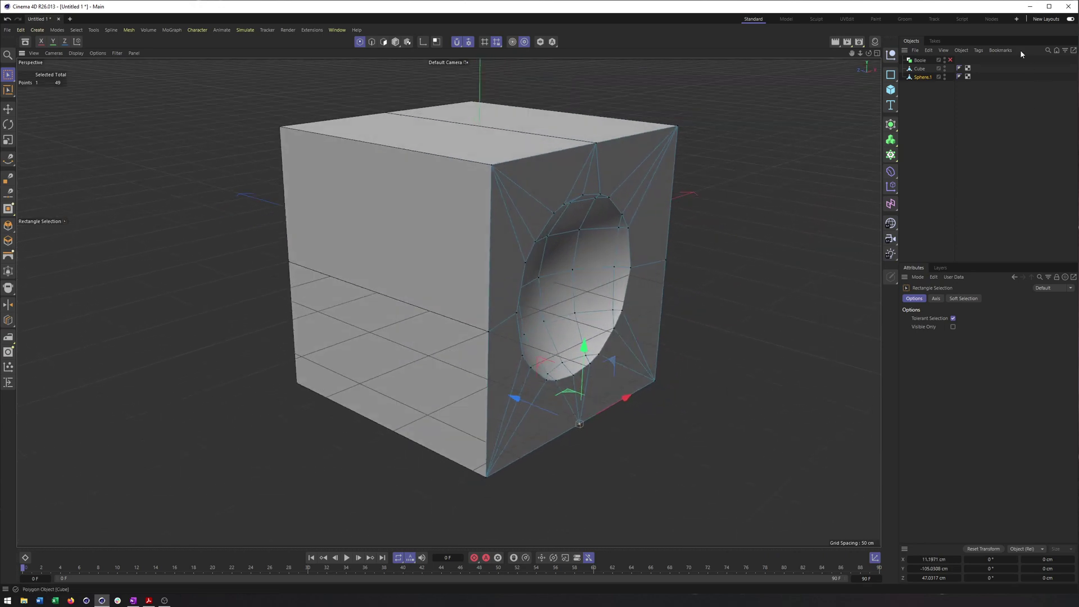
{"action": "left_click", "coordinate": [920, 77], "text": "ctrl"}
{"action": "right_click", "coordinate": [921, 78]}
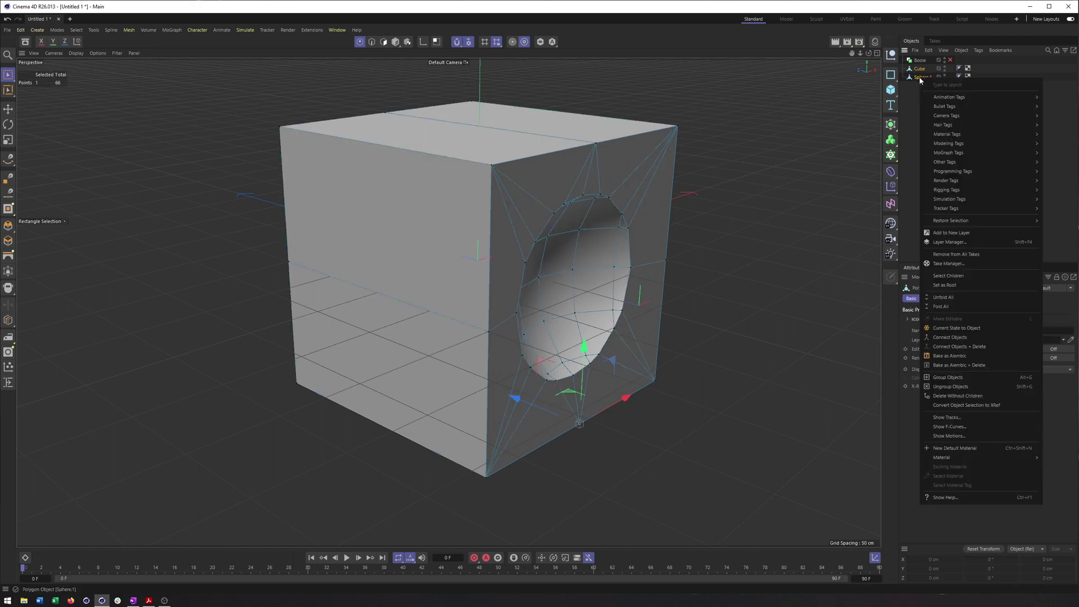
{"action": "left_click", "coordinate": [980, 352]}
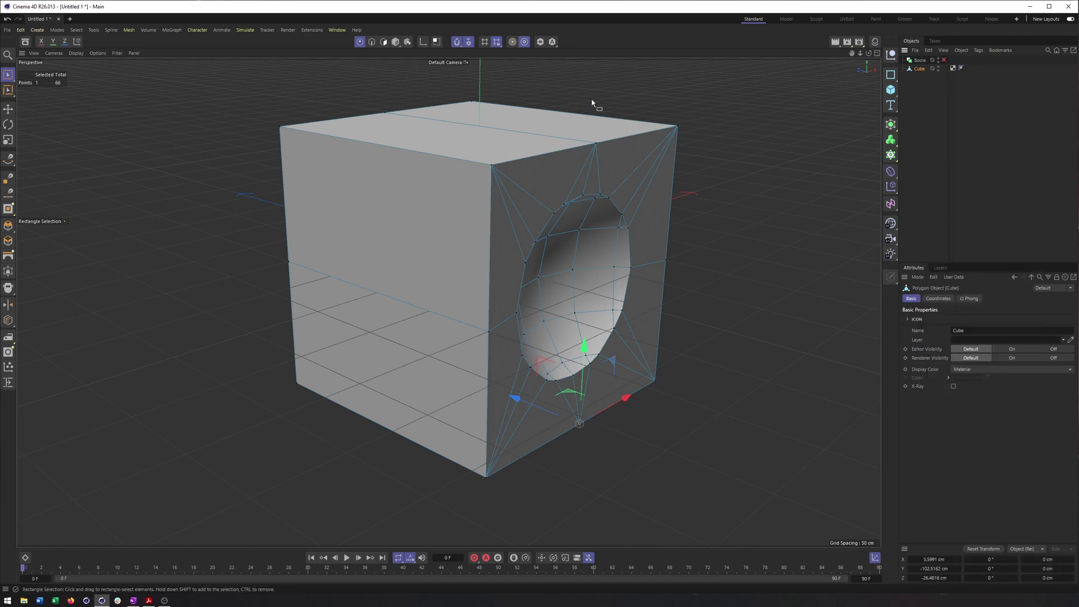
Try pulling the triangular face above the hole outward along Z, using Live Selection in polygon mode
{"action": "left_click_drag", "start_coordinate": [617, 250], "coordinate": [608, 250], "text": "alt"}
{"action": "left_click_drag", "start_coordinate": [590, 209], "coordinate": [572, 209], "text": "alt"}
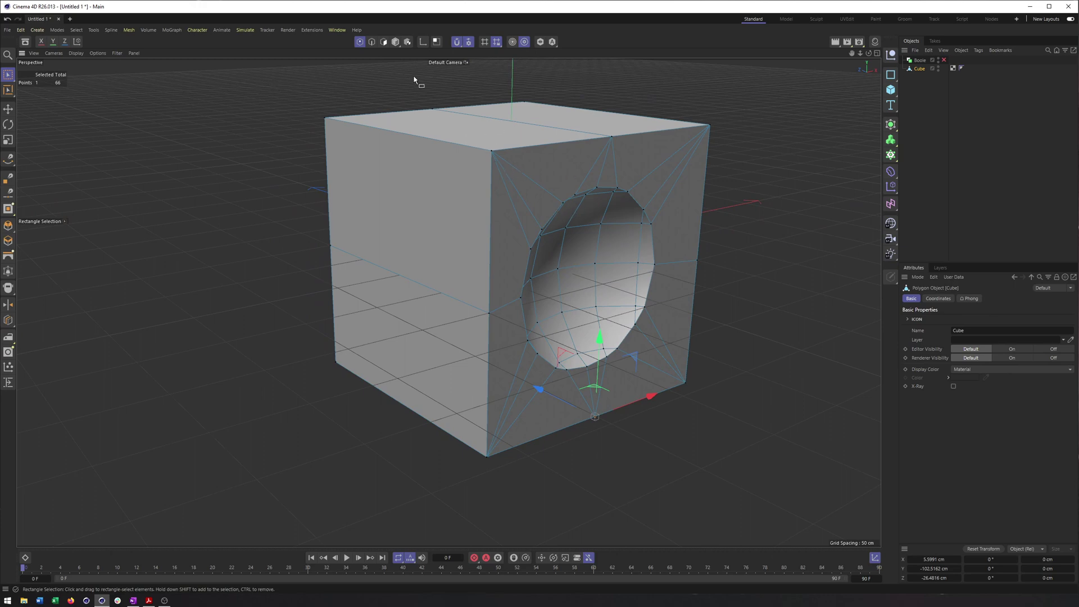
{"action": "left_click", "coordinate": [384, 42]}
{"action": "left_click", "coordinate": [8, 75]}
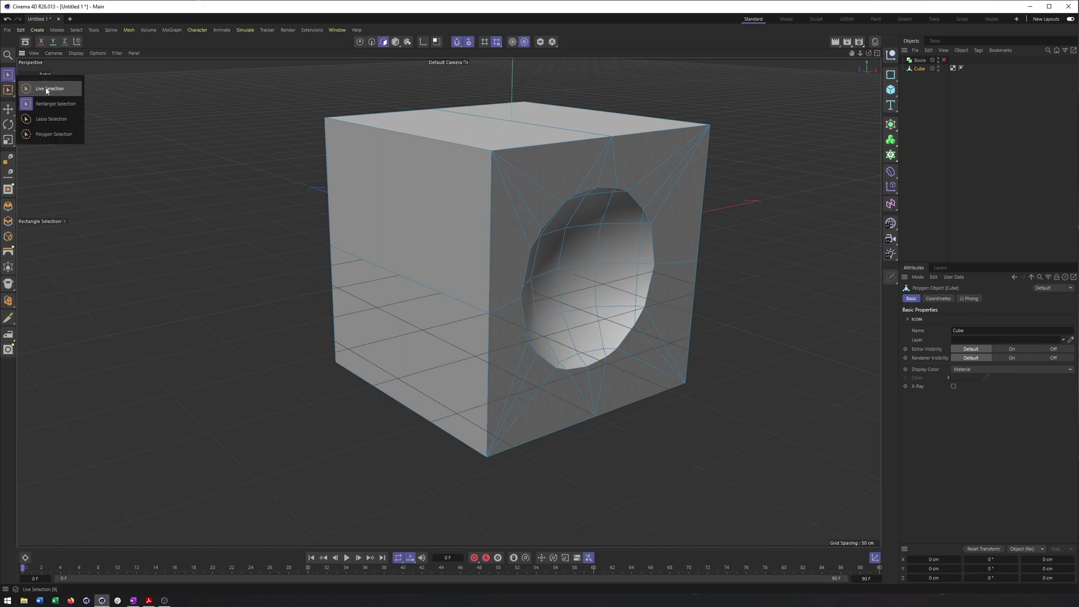
{"action": "left_click", "coordinate": [34, 81]}
{"action": "left_click", "coordinate": [556, 191]}
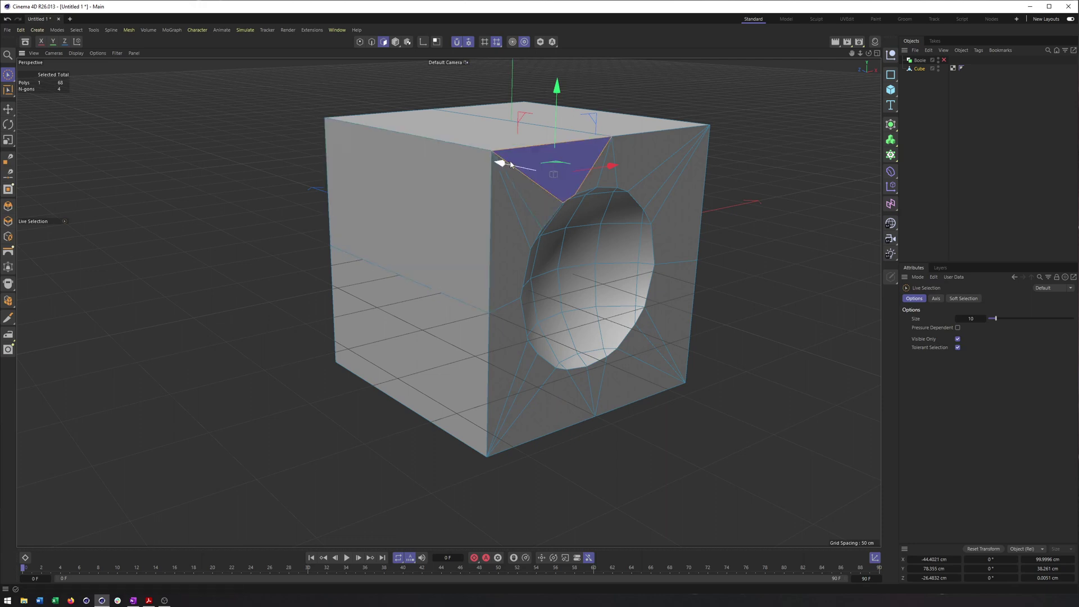
{"action": "left_click_drag", "start_coordinate": [503, 164], "coordinate": [437, 153]}
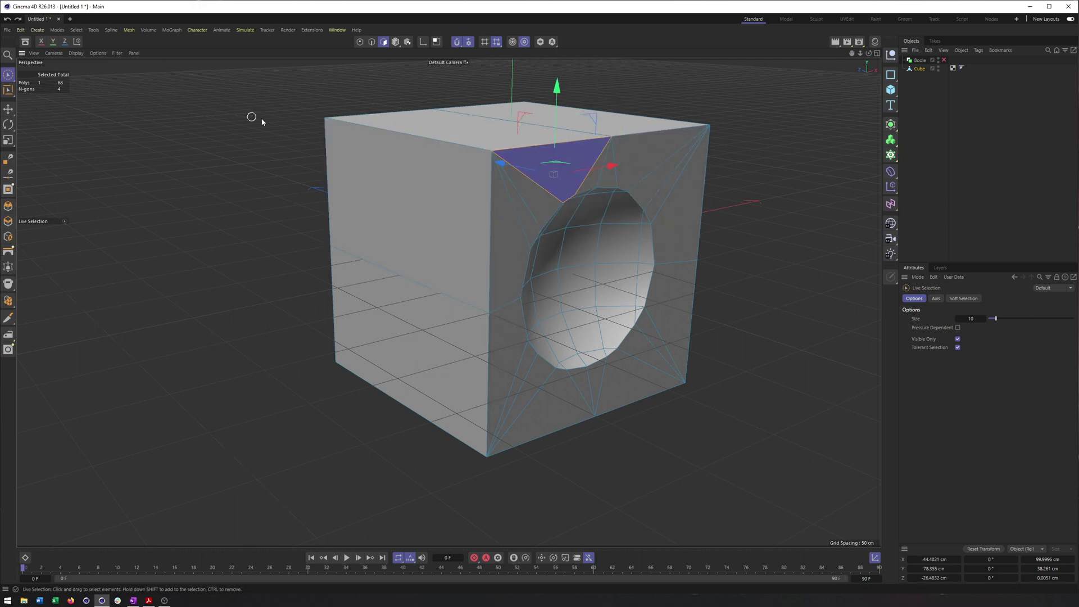
Select all points of Cube and run Optimize on polygons, unused points and points with a 0.001 cm tolerance
{"action": "left_click", "coordinate": [361, 42]}
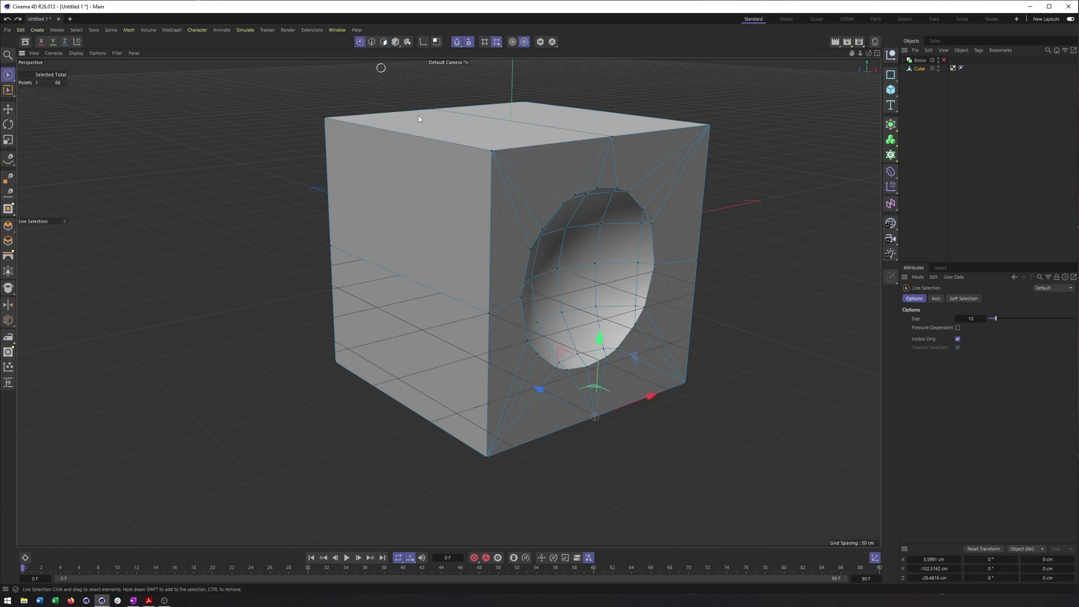
{"action": "key", "text": "ctrl+a"}
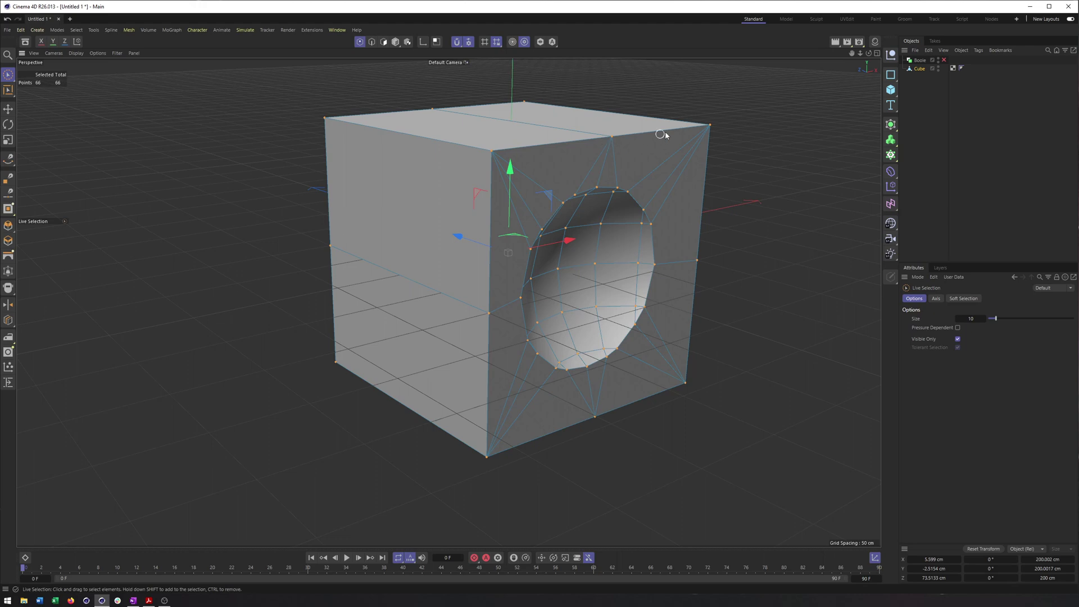
{"action": "right_click", "coordinate": [679, 100]}
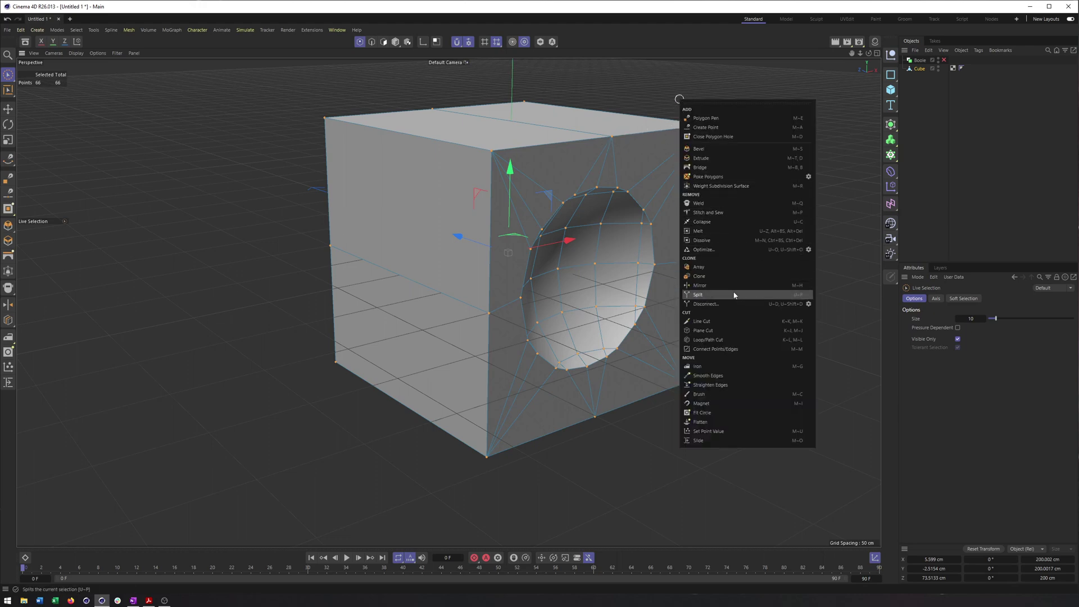
{"action": "left_click", "coordinate": [808, 249]}
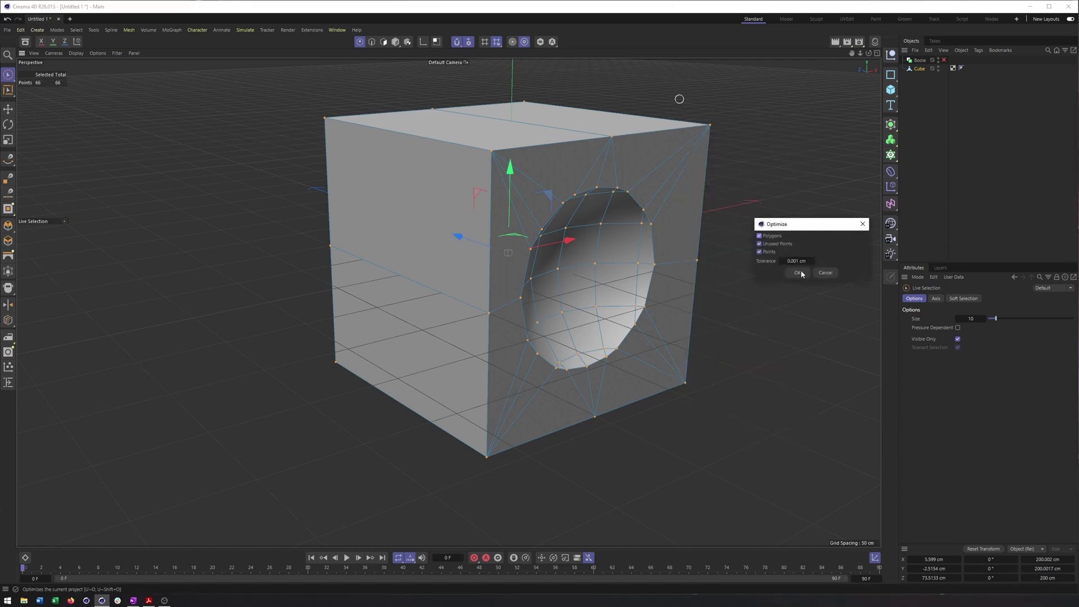
{"action": "left_click_drag", "start_coordinate": [791, 230], "coordinate": [774, 199]}
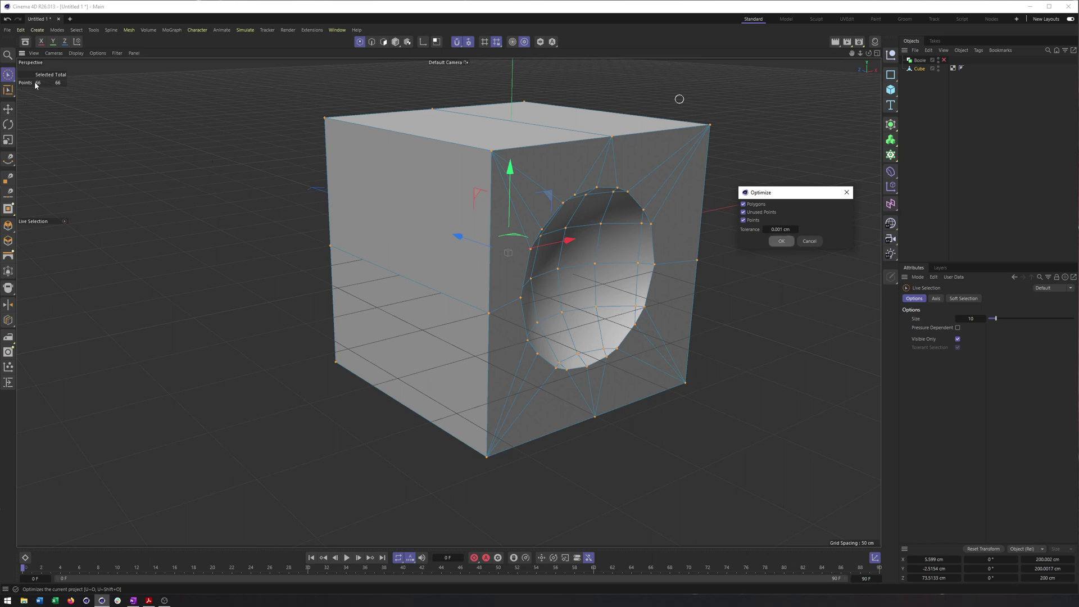
{"action": "left_click", "coordinate": [780, 241]}
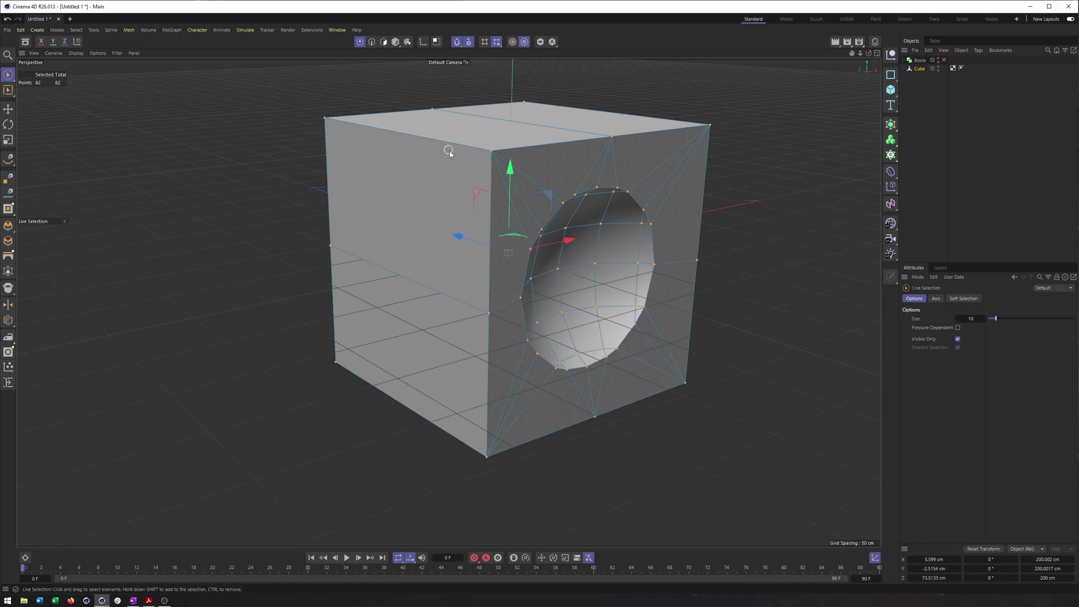
Try moving the middle point of the upper front edge back along Z to test the weld, and undo the move
{"action": "left_click_drag", "start_coordinate": [611, 136], "coordinate": [519, 123], "text": "alt"}
{"action": "left_click", "coordinate": [616, 138]}
{"action": "left_click_drag", "start_coordinate": [572, 130], "coordinate": [613, 155], "text": "alt"}
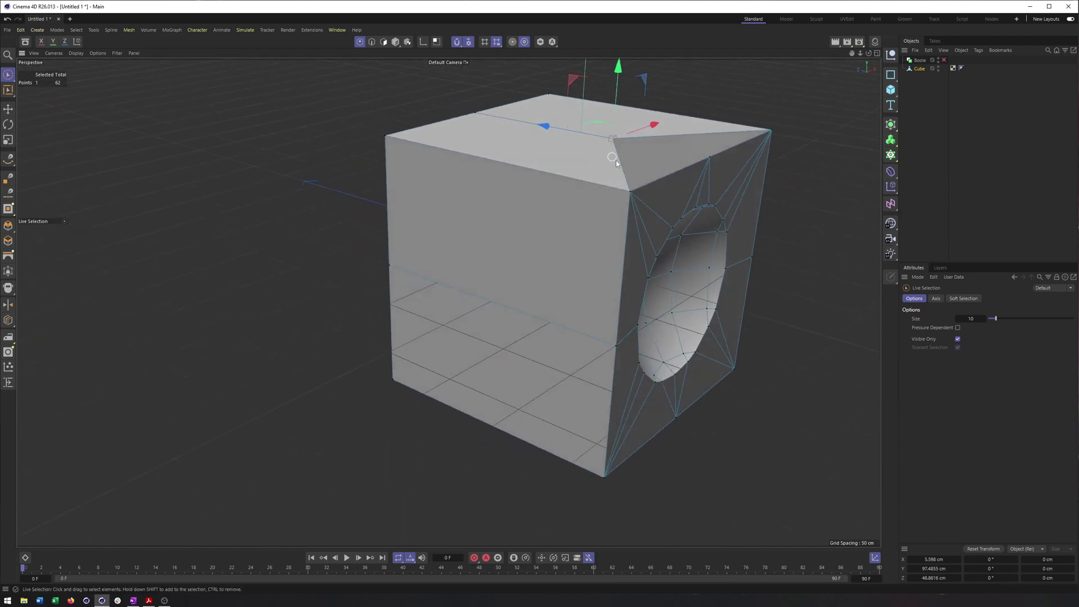
{"action": "right_click_drag", "start_coordinate": [661, 174], "coordinate": [699, 173], "text": "alt"}
{"action": "left_click_drag", "start_coordinate": [699, 175], "coordinate": [562, 176], "text": "alt"}
{"action": "key", "text": "ctrl+z"}
{"action": "scroll", "coordinate": [573, 187], "scroll_direction": "down", "scroll_amount": 3}
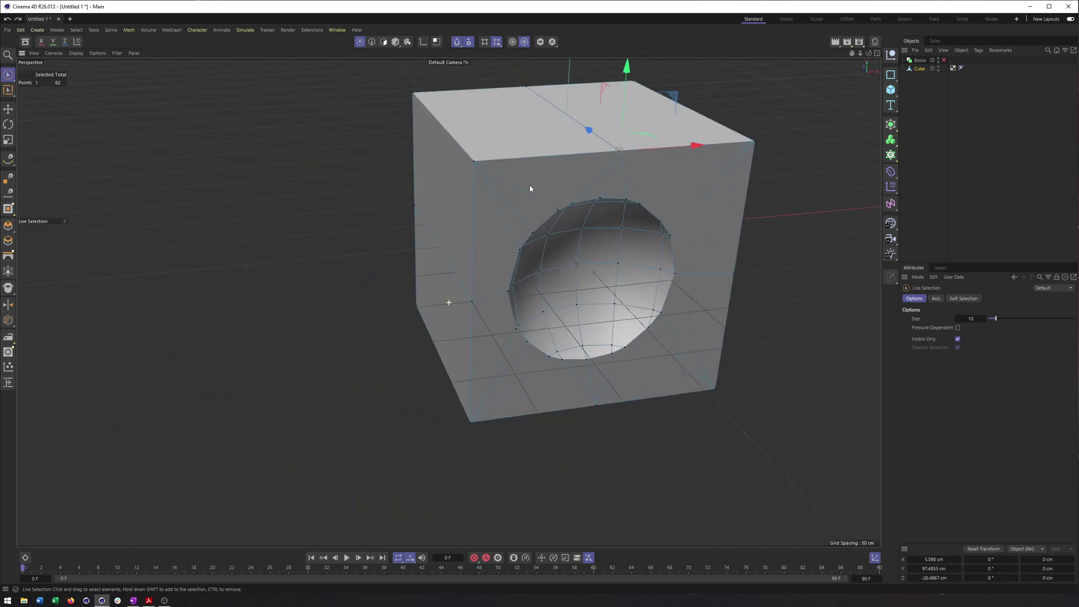
Select all polygons of Cube and run Align Normals on them
{"action": "left_click", "coordinate": [384, 42]}
{"action": "left_click_drag", "start_coordinate": [450, 168], "coordinate": [525, 176], "text": "alt"}
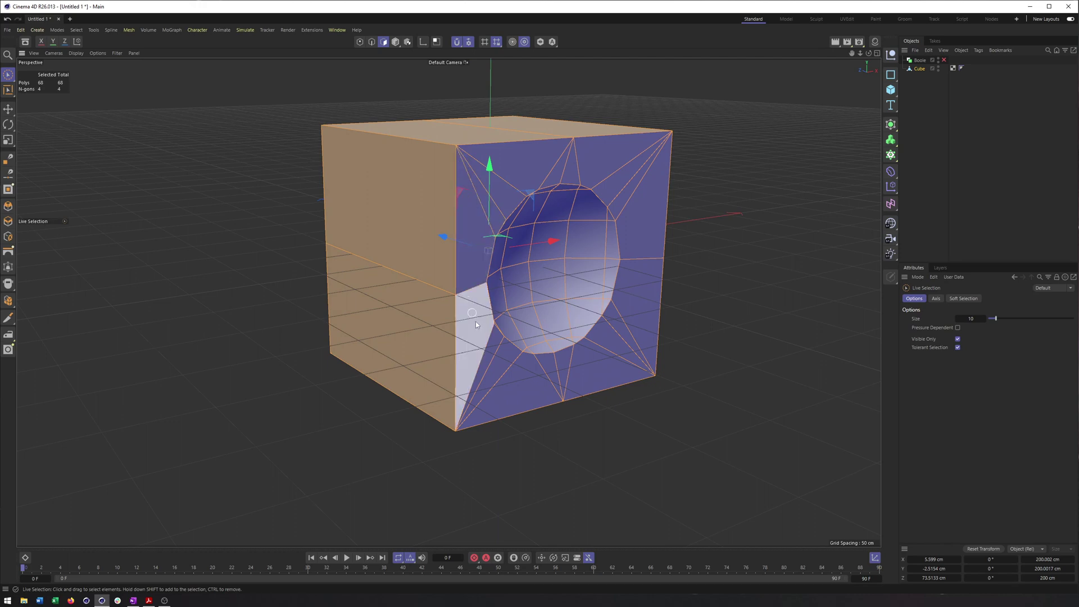
{"action": "mouse_move", "coordinate": [499, 206]}
{"action": "left_mouse_down", "text": "alt"}
{"action": "mouse_move", "coordinate": [536, 216]}
{"action": "mouse_move", "coordinate": [504, 217]}
{"action": "mouse_move", "coordinate": [500, 206]}
{"action": "left_mouse_up", "text": "alt"}
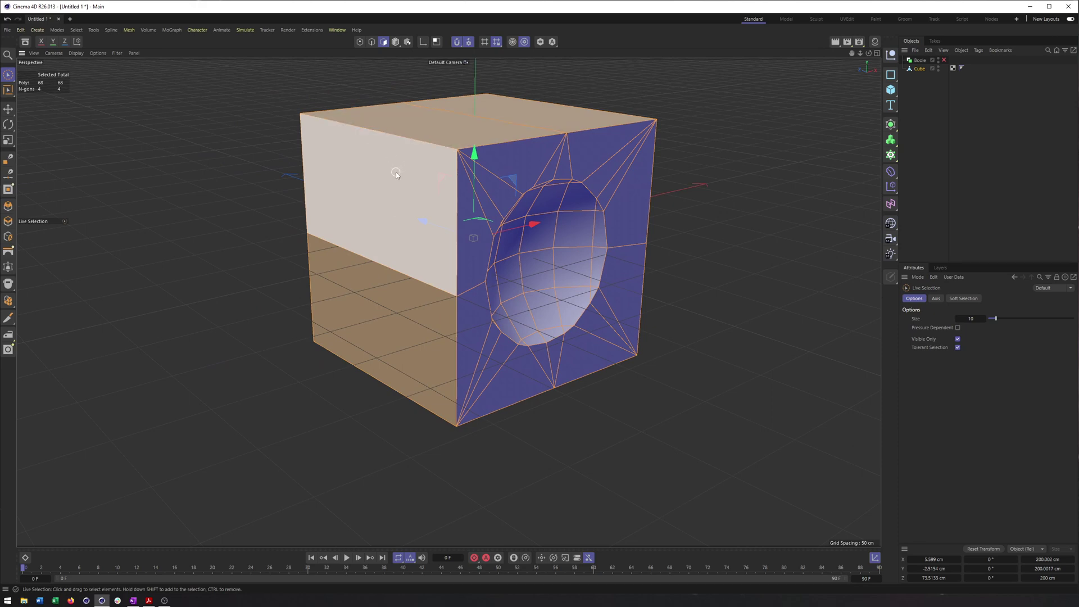
{"action": "left_click_drag", "start_coordinate": [394, 198], "coordinate": [371, 198], "text": "alt"}
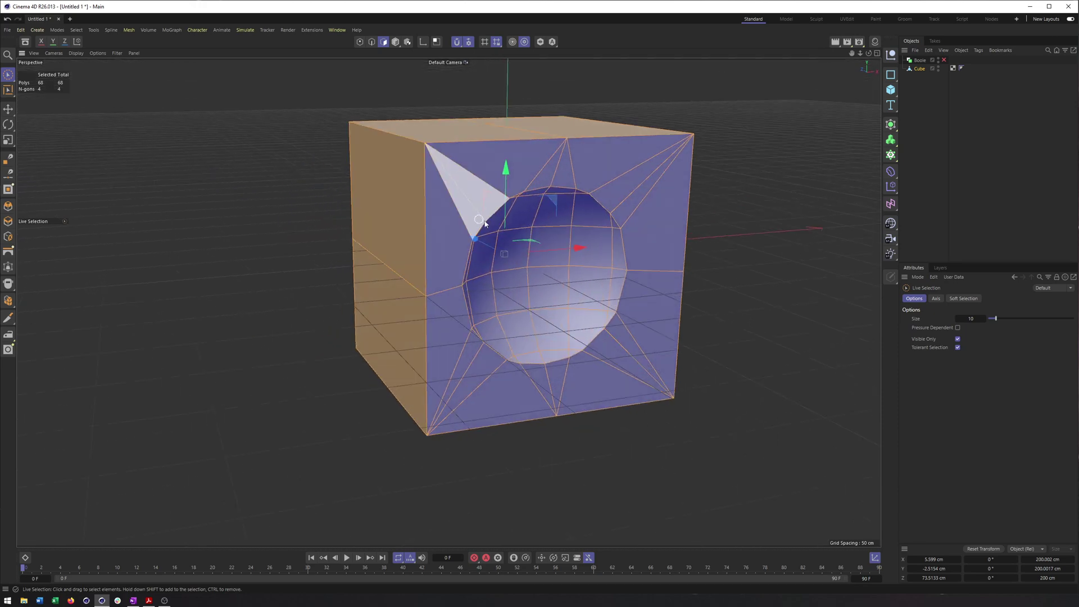
{"action": "left_click_drag", "start_coordinate": [468, 207], "coordinate": [482, 210], "text": "alt"}
{"action": "middle_click_drag", "start_coordinate": [482, 213], "coordinate": [468, 194], "text": "alt"}
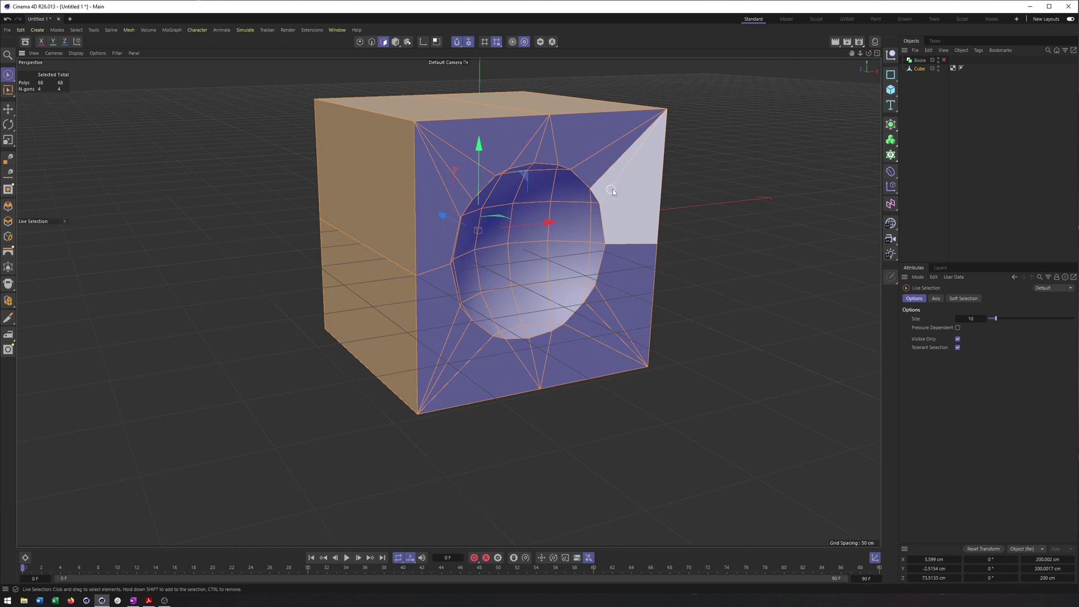
{"action": "right_click", "coordinate": [710, 163]}
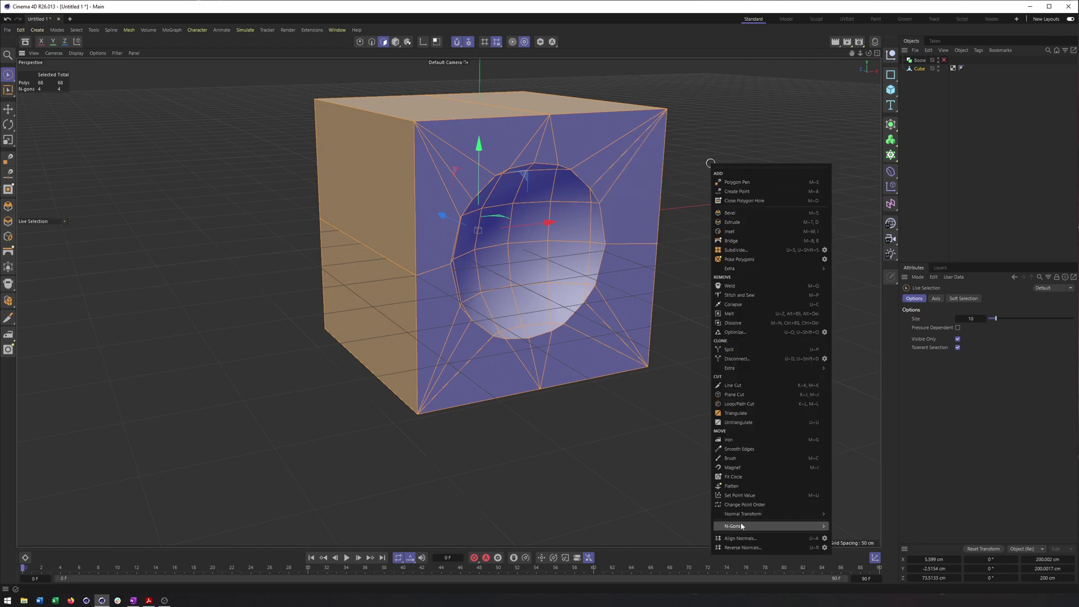
{"action": "left_click", "coordinate": [739, 539]}
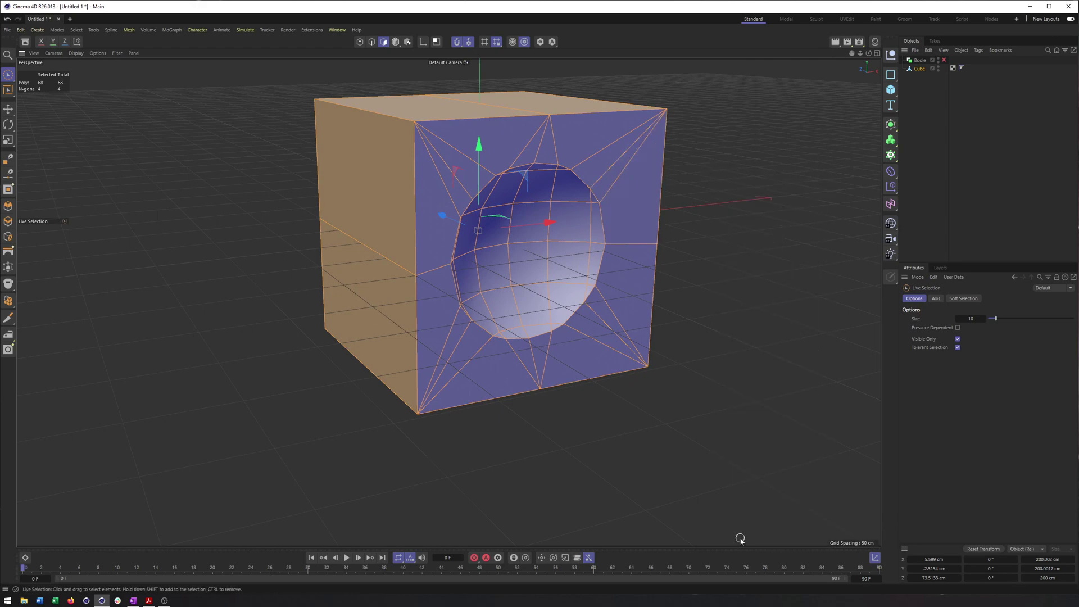
Run Align Normals again through its options dialog with User Normals enabled
{"action": "right_click", "coordinate": [756, 376]}
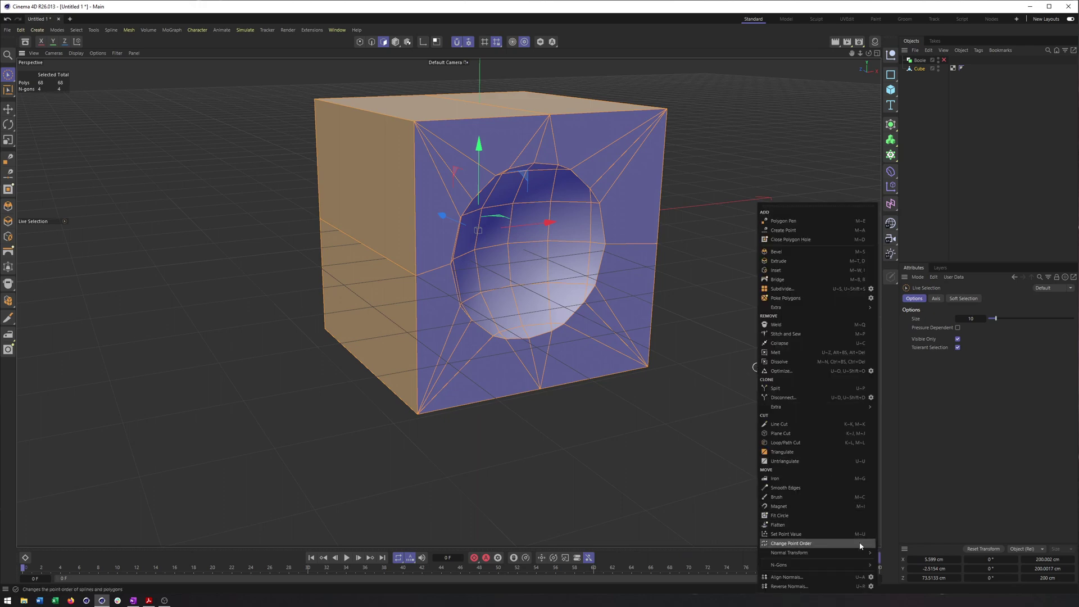
{"action": "left_click", "coordinate": [871, 577]}
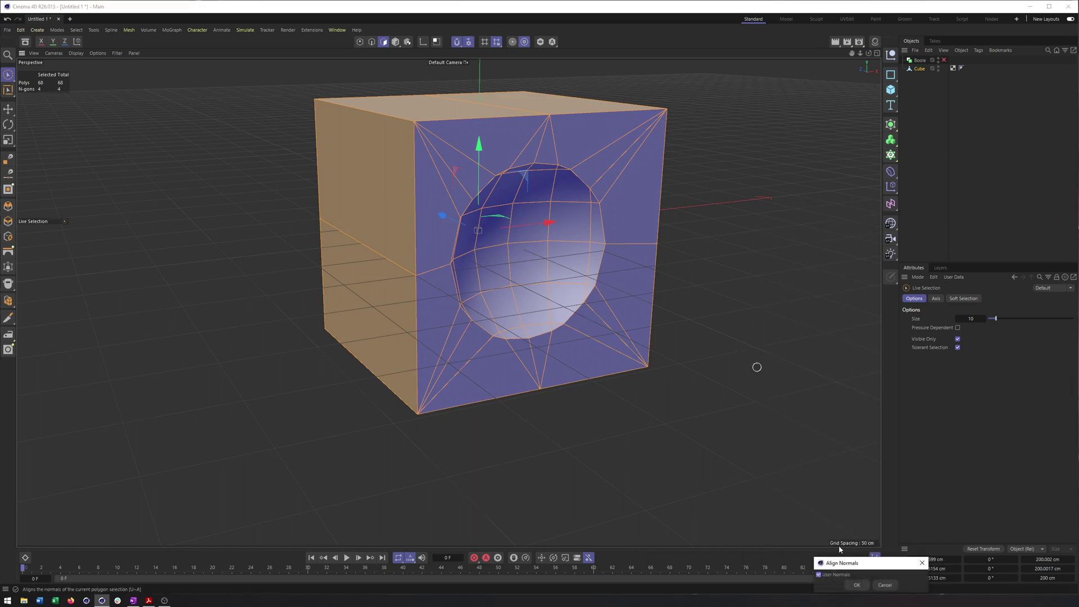
{"action": "left_click_drag", "start_coordinate": [855, 563], "coordinate": [799, 309]}
{"action": "left_click", "coordinate": [800, 331]}
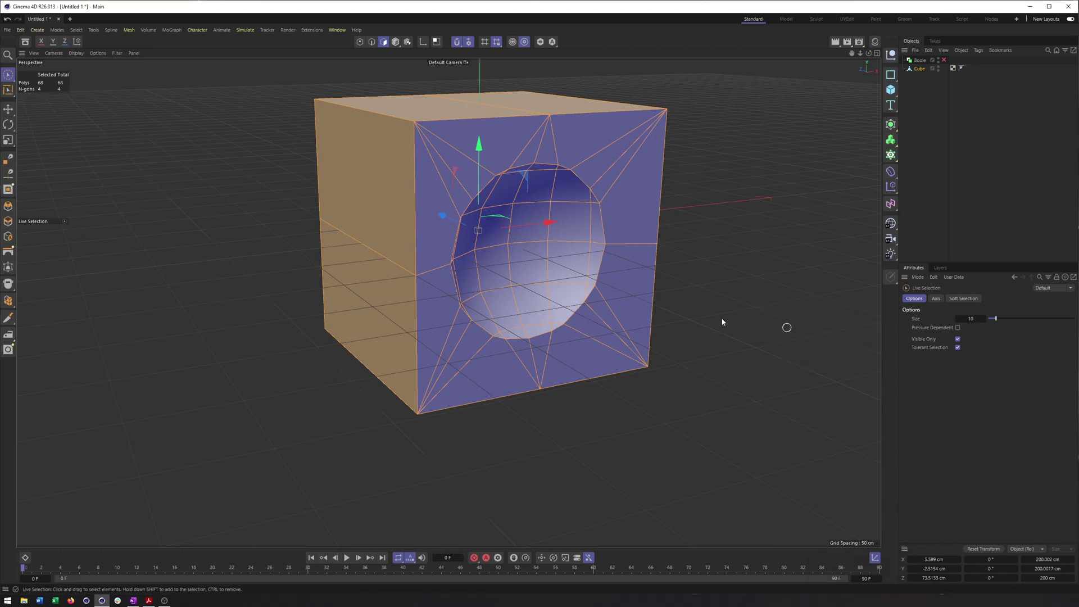
Use Rectangle Selection from the side to keep only the front face and spherical cavity polygons selected, and reverse their normals
{"action": "left_click_drag", "start_coordinate": [636, 308], "coordinate": [625, 312], "text": "alt"}
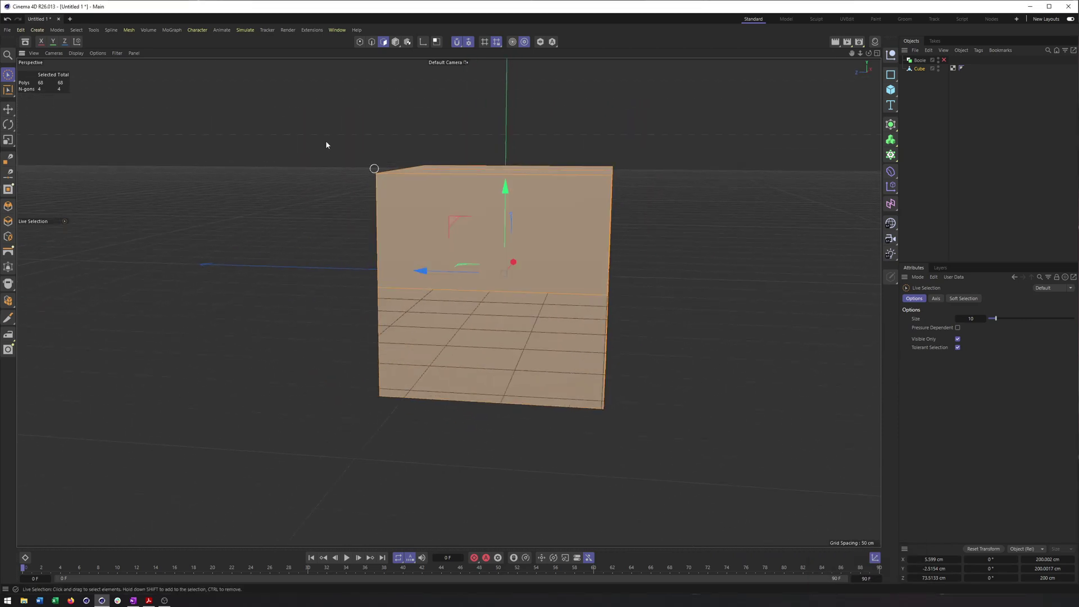
{"action": "left_click", "coordinate": [8, 74]}
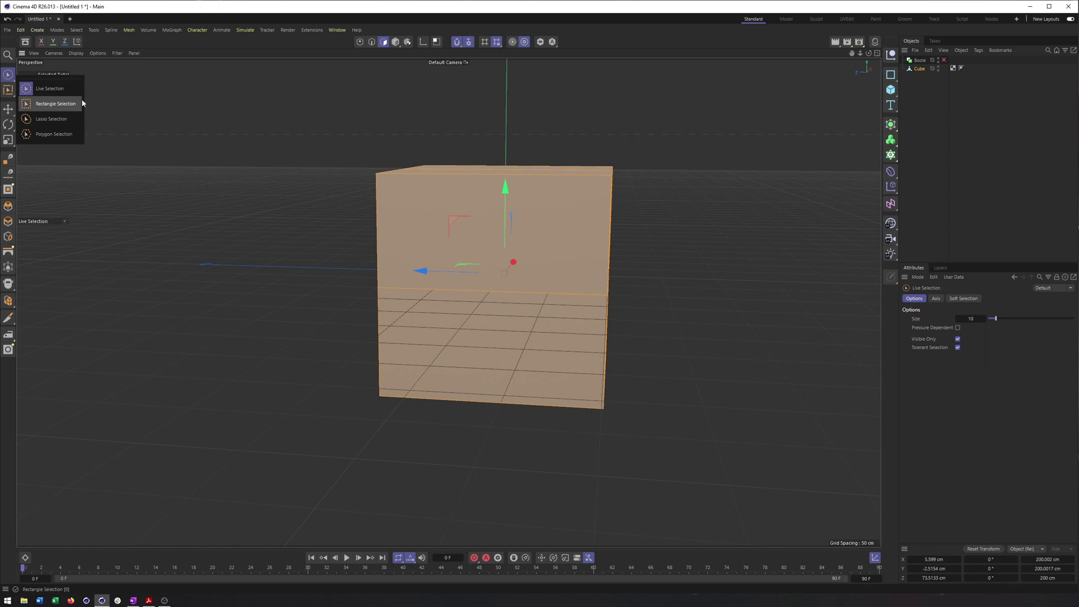
{"action": "left_click", "coordinate": [47, 101]}
{"action": "left_click_drag", "start_coordinate": [580, 147], "coordinate": [676, 445]}
{"action": "left_click_drag", "start_coordinate": [665, 386], "coordinate": [628, 301], "text": "alt"}
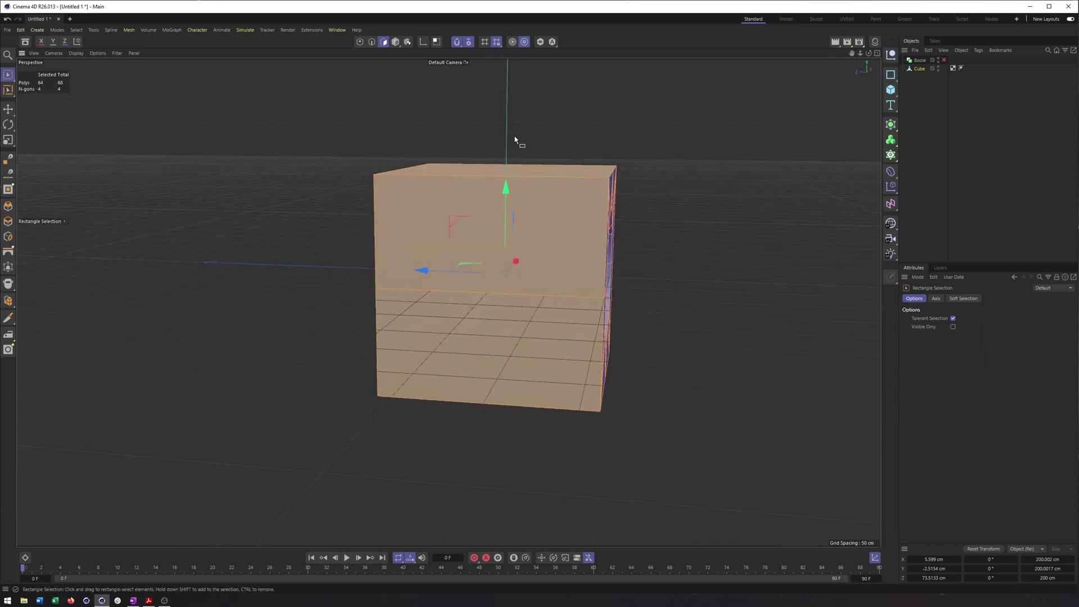
{"action": "left_click_drag", "start_coordinate": [515, 140], "coordinate": [332, 380], "text": "ctrl"}
{"action": "key", "text": "ctrl+shift+z"}
{"action": "left_click_drag", "start_coordinate": [619, 272], "coordinate": [567, 275], "text": "alt"}
{"action": "right_click", "coordinate": [766, 243]}
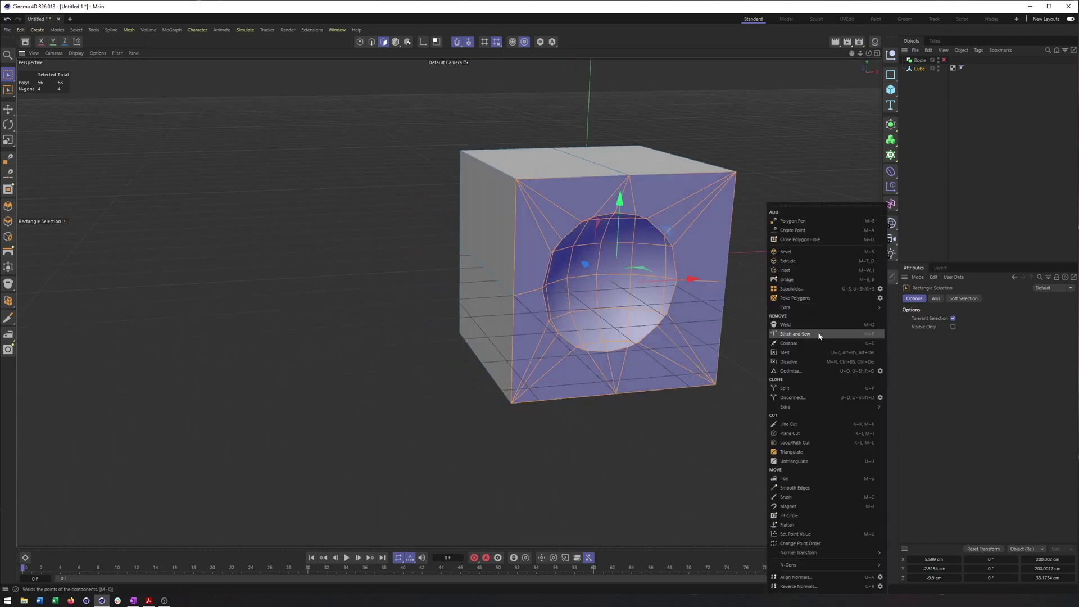
{"action": "left_click", "coordinate": [706, 109]}
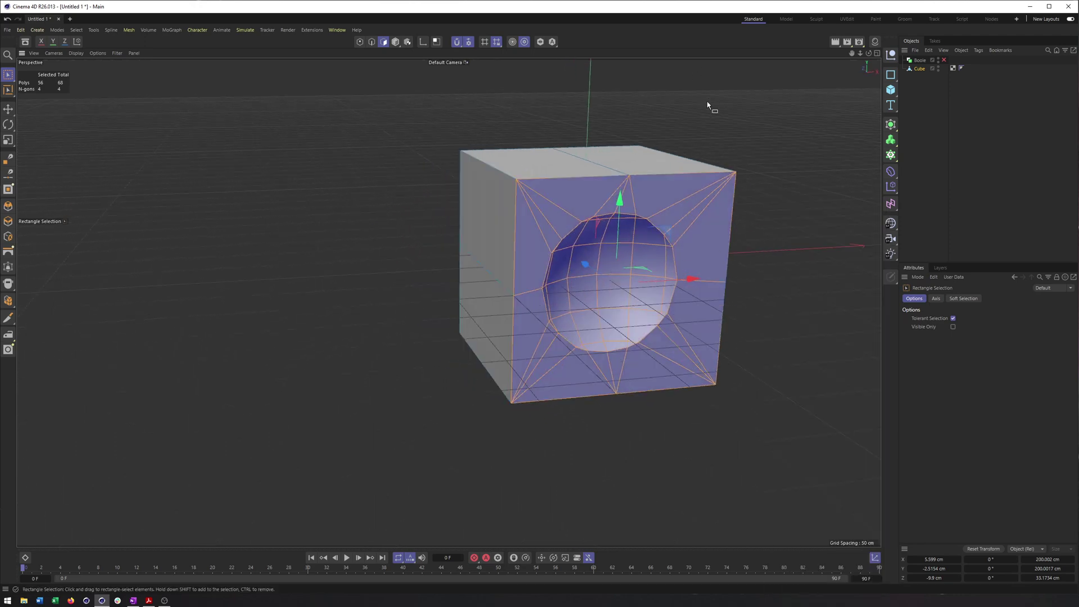
{"action": "right_click", "coordinate": [708, 103]}
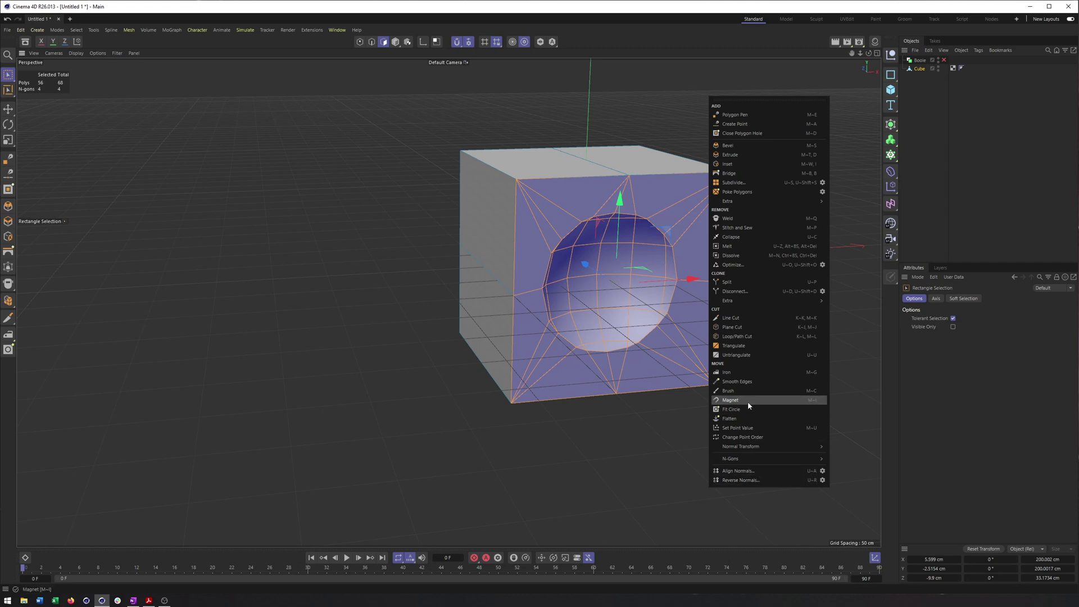
{"action": "mouse_move", "coordinate": [750, 459]}
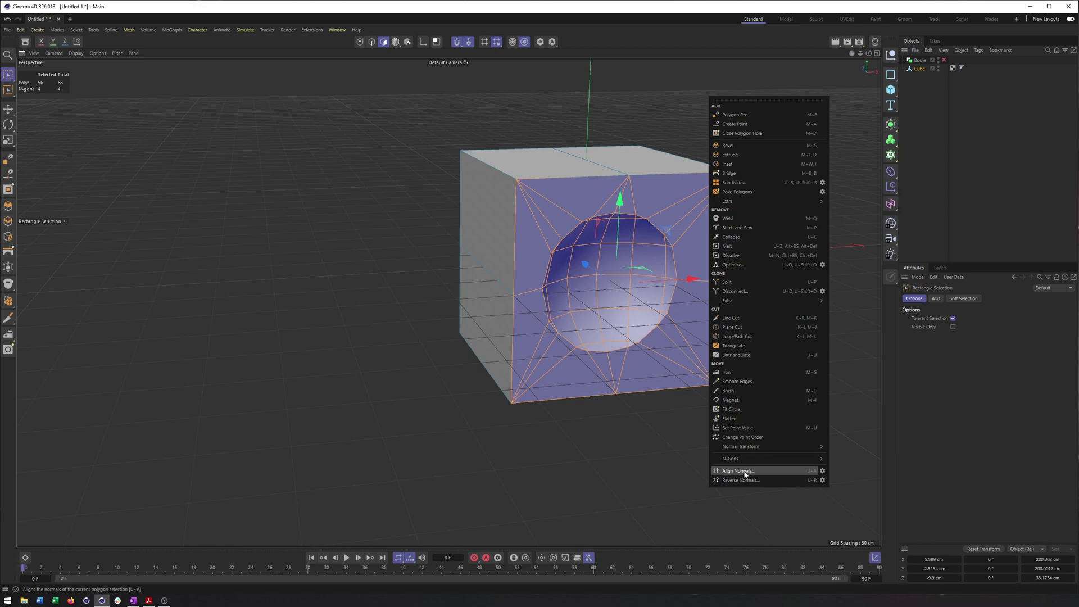
{"action": "left_click", "coordinate": [741, 481]}
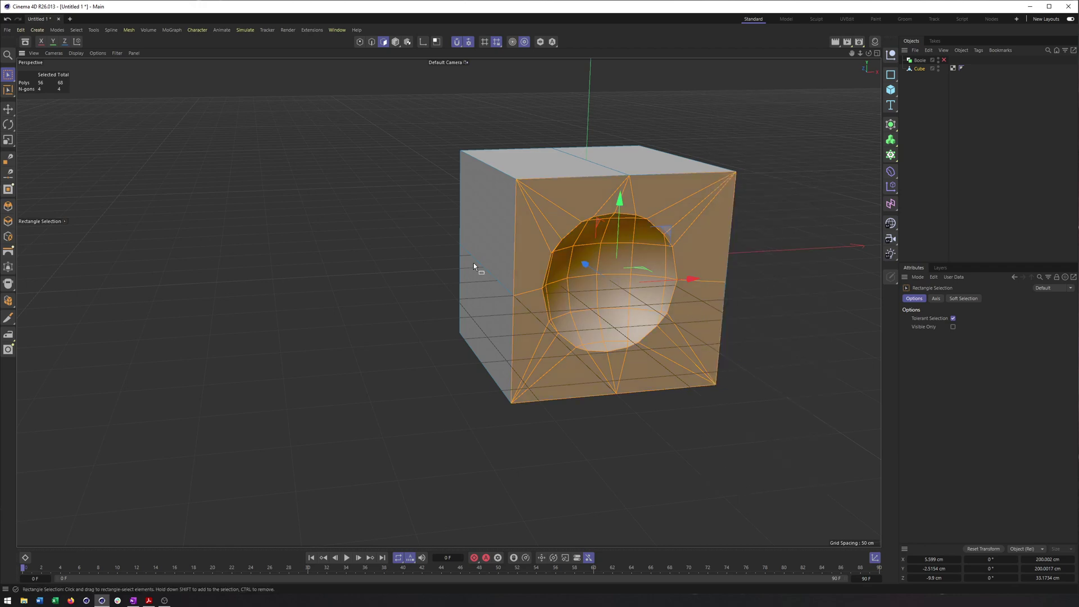
Run Optimize on all polygons of Cube, and again on all its points
{"action": "key", "text": "ctrl+a"}
{"action": "left_click_drag", "start_coordinate": [501, 270], "coordinate": [463, 218], "text": "alt"}
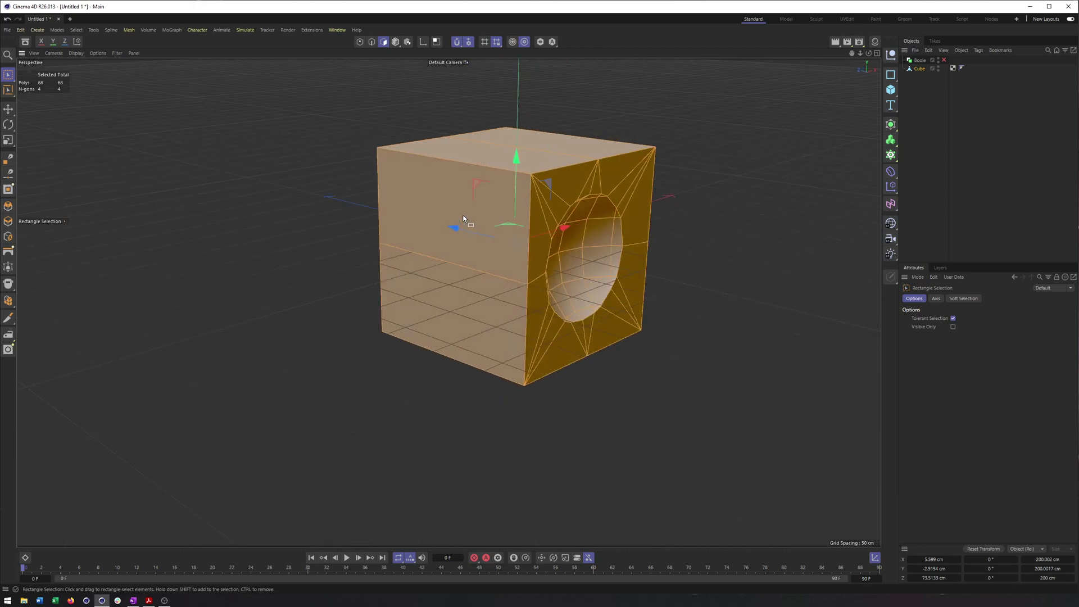
{"action": "right_click", "coordinate": [463, 218]}
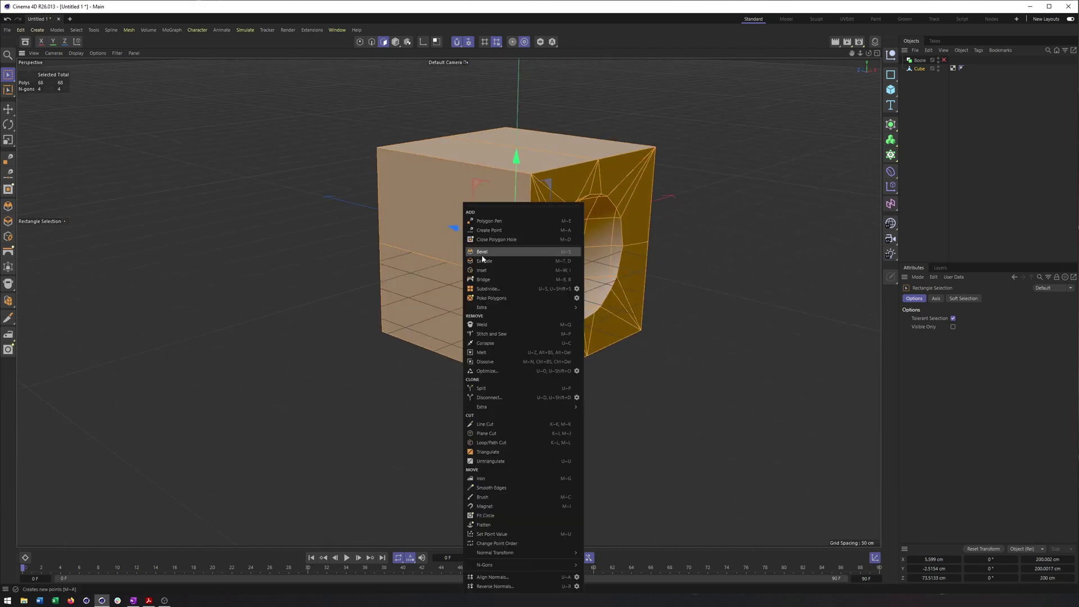
{"action": "left_click", "coordinate": [521, 373]}
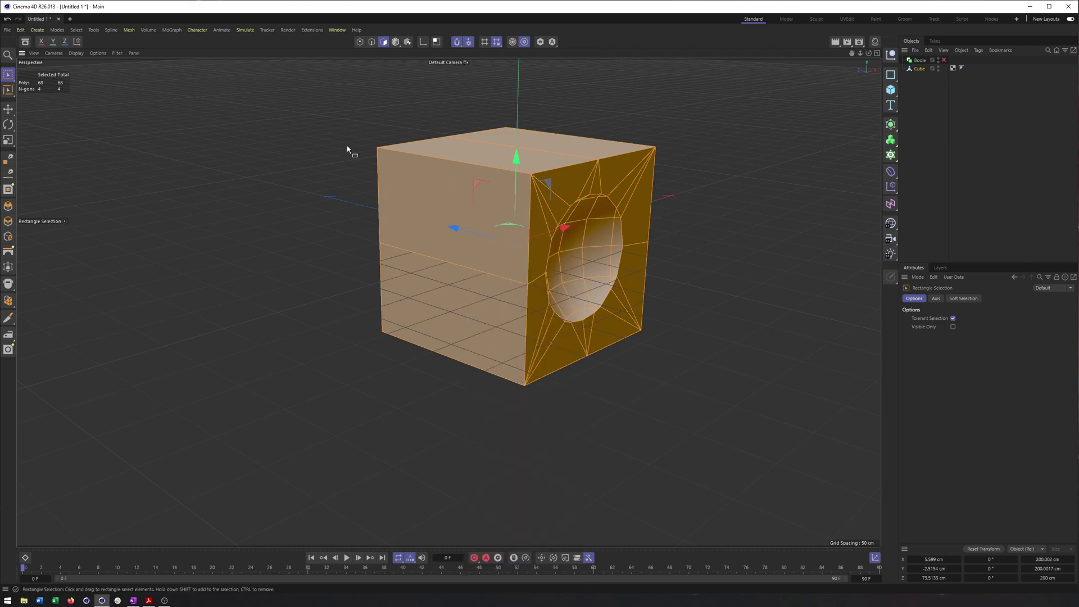
{"action": "left_click", "coordinate": [360, 42]}
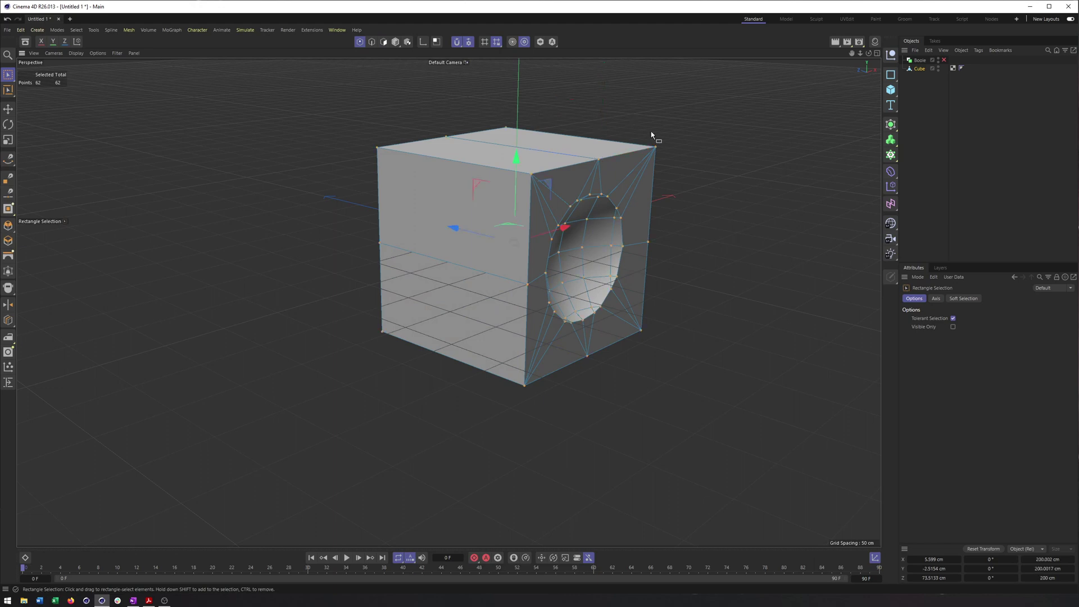
{"action": "right_click", "coordinate": [690, 114]}
{"action": "left_click", "coordinate": [747, 265]}
Using Live Selection, pull one of the overlapping points at the middle of the front face's upper edge about 65 cm back along Z
{"action": "scroll", "coordinate": [633, 213], "scroll_direction": "up", "scroll_amount": 4}
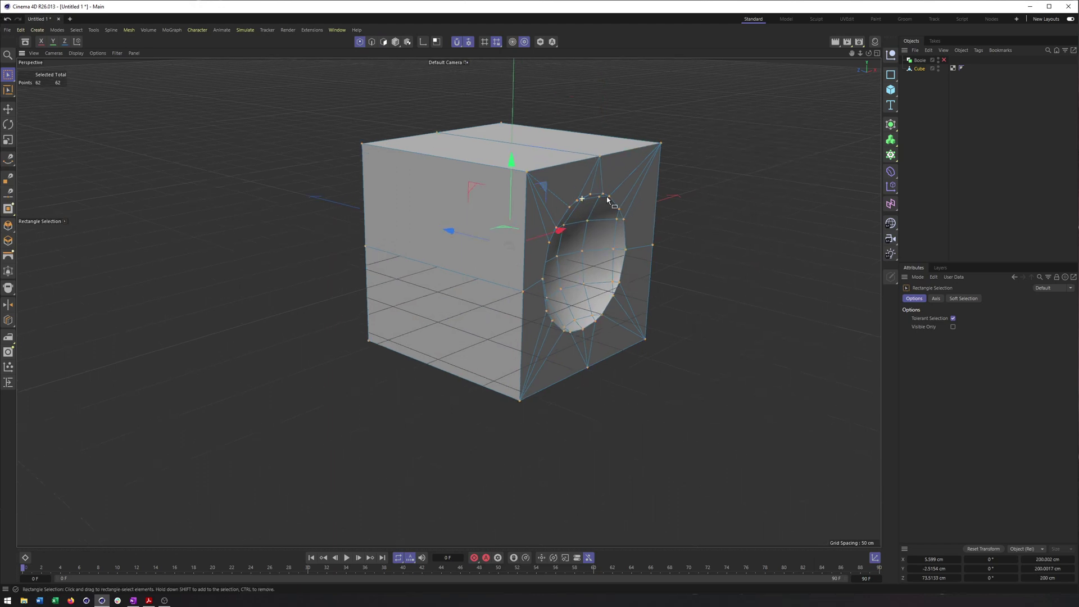
{"action": "left_click", "coordinate": [8, 74]}
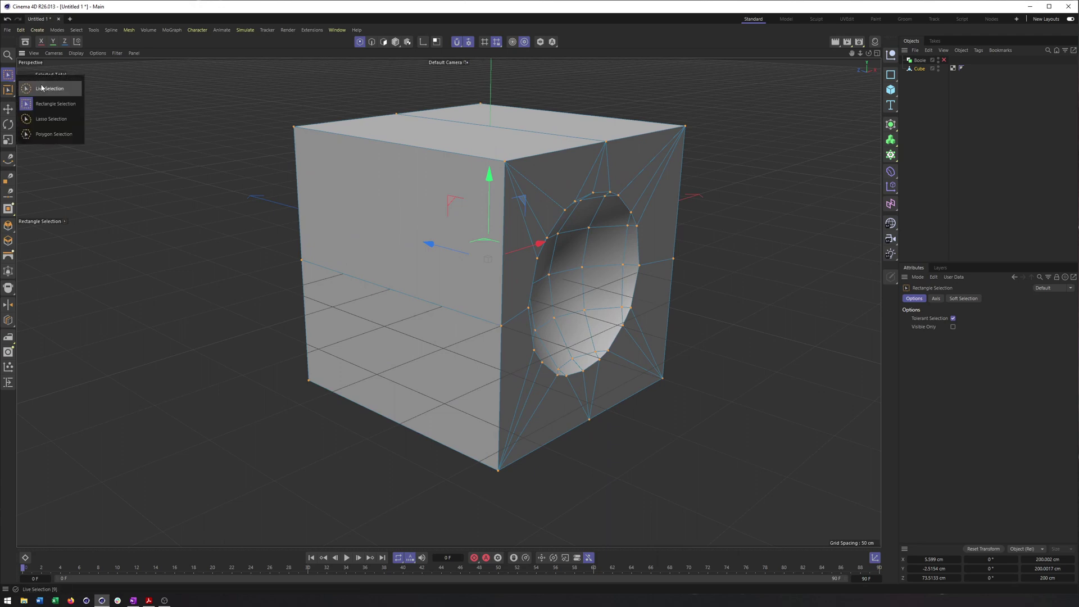
{"action": "left_click", "coordinate": [34, 85]}
{"action": "left_click", "coordinate": [605, 141]}
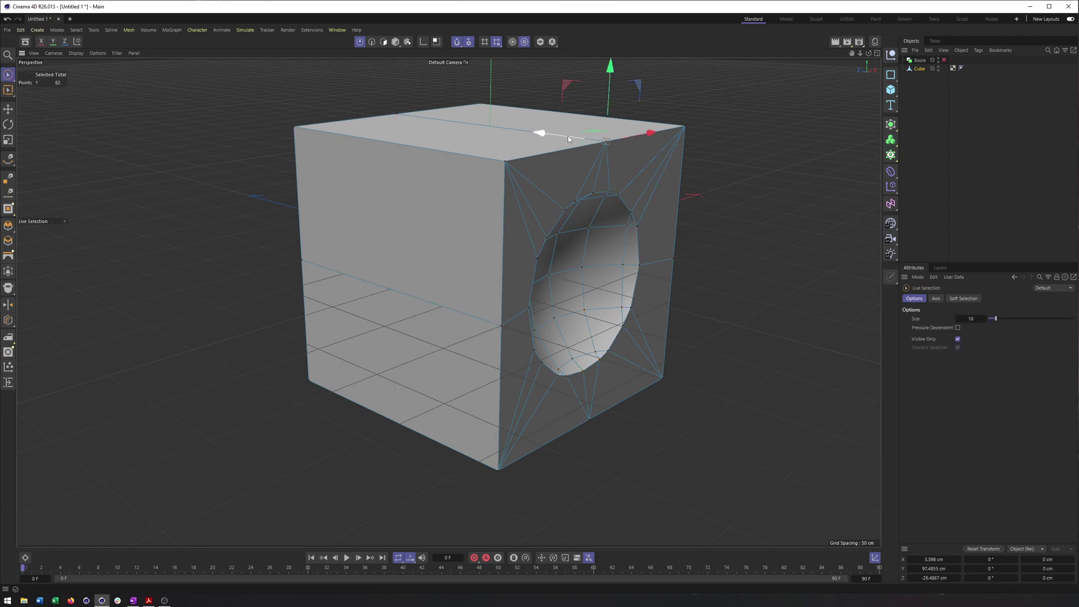
{"action": "left_click_drag", "start_coordinate": [566, 136], "coordinate": [489, 125]}
{"action": "scroll", "coordinate": [612, 136], "scroll_direction": "up", "scroll_amount": 2}
{"action": "mouse_move", "coordinate": [598, 126]}
{"action": "left_mouse_down", "text": "alt"}
{"action": "mouse_move", "coordinate": [593, 176]}
{"action": "mouse_move", "coordinate": [636, 192]}
{"action": "mouse_move", "coordinate": [601, 138]}
{"action": "left_mouse_up", "text": "alt"}
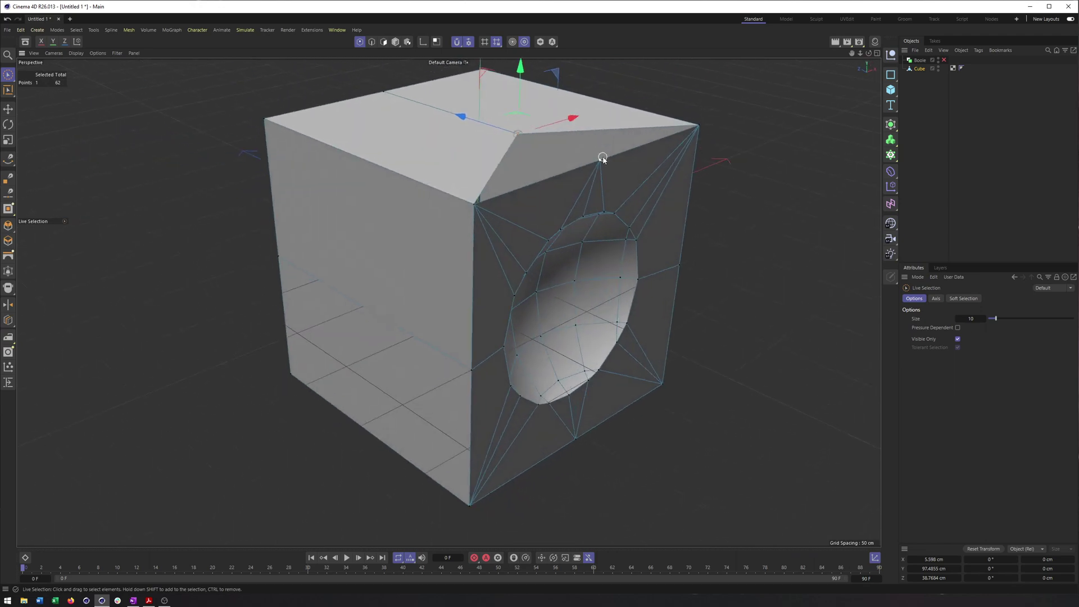
Add the remaining upper-edge midpoint of the front face to the selection and weld the two points at the front edge
{"action": "left_click", "coordinate": [600, 159], "text": "shift"}
{"action": "right_click", "coordinate": [682, 149]}
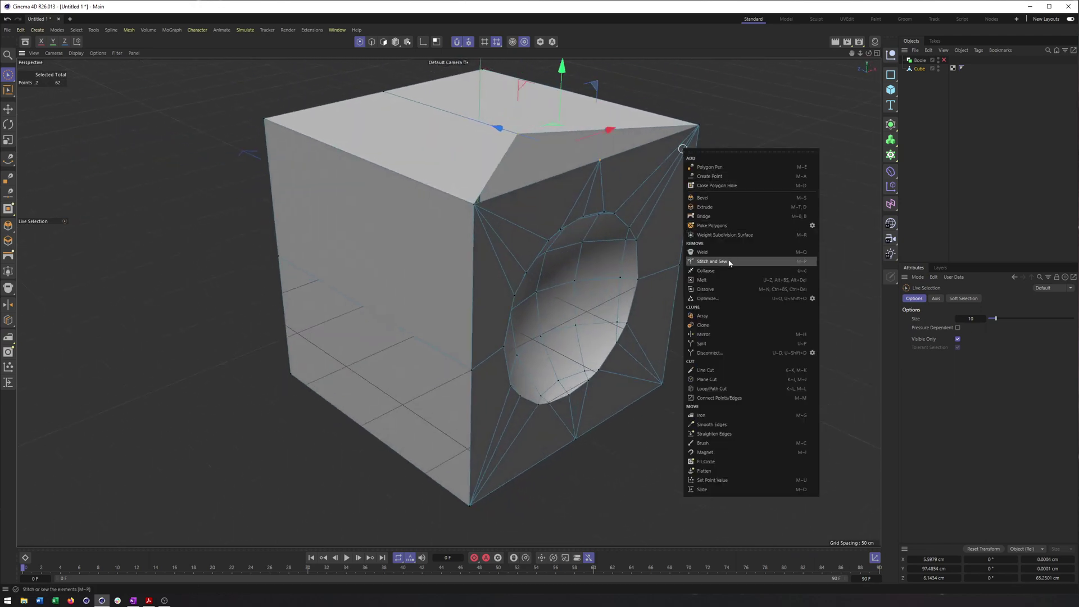
{"action": "left_click", "coordinate": [730, 253]}
{"action": "left_click", "coordinate": [607, 163]}
Pull the front face's lower-edge midpoint about 34 cm back along Z, then weld it with the point left on the edge
{"action": "left_click_drag", "start_coordinate": [607, 163], "coordinate": [607, 283], "text": "alt"}
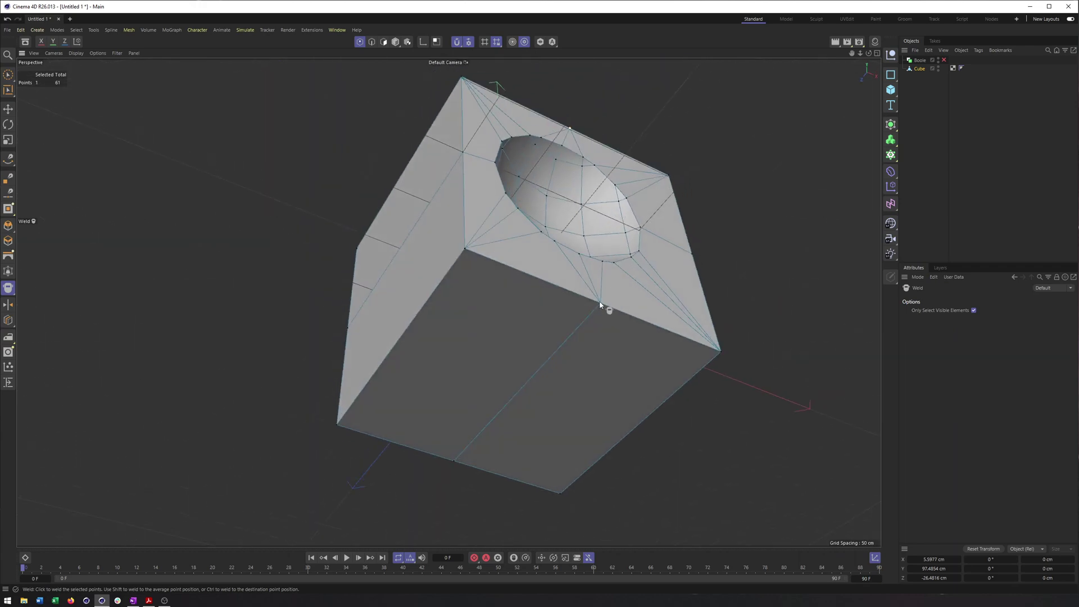
{"action": "key", "text": "space"}
{"action": "left_click", "coordinate": [600, 305]}
{"action": "left_click_drag", "start_coordinate": [559, 349], "coordinate": [534, 378]}
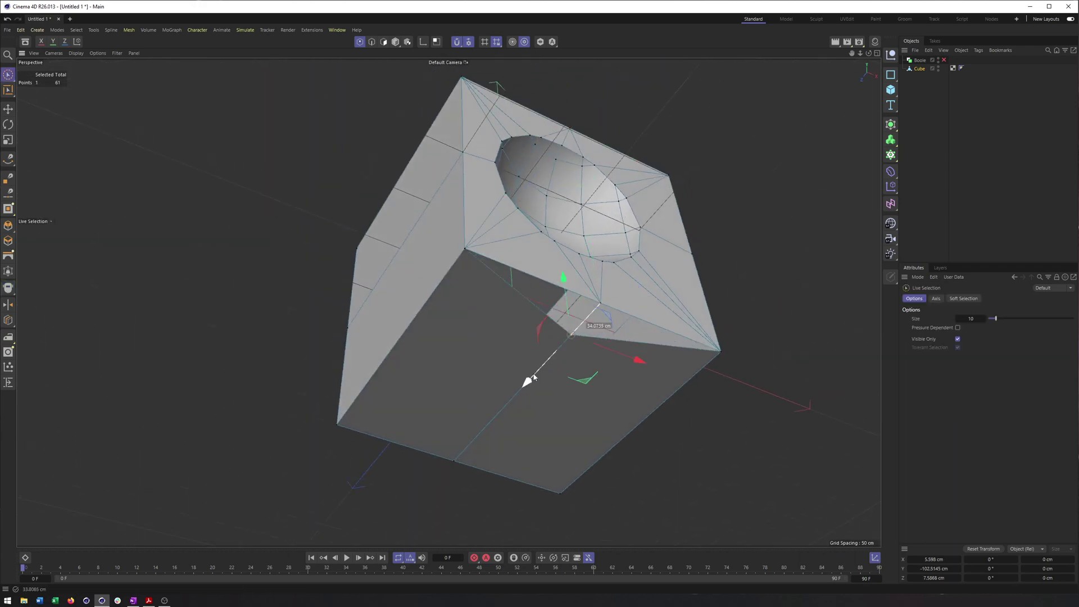
{"action": "left_click", "coordinate": [601, 304], "text": "shift"}
{"action": "key", "text": "space"}
{"action": "left_click", "coordinate": [603, 305]}
Pull the point halfway up the front face's left vertical edge about 34 cm back along Z and weld it onto the remaining point
{"action": "left_click_drag", "start_coordinate": [605, 306], "coordinate": [519, 285], "text": "alt"}
{"action": "key", "text": "space"}
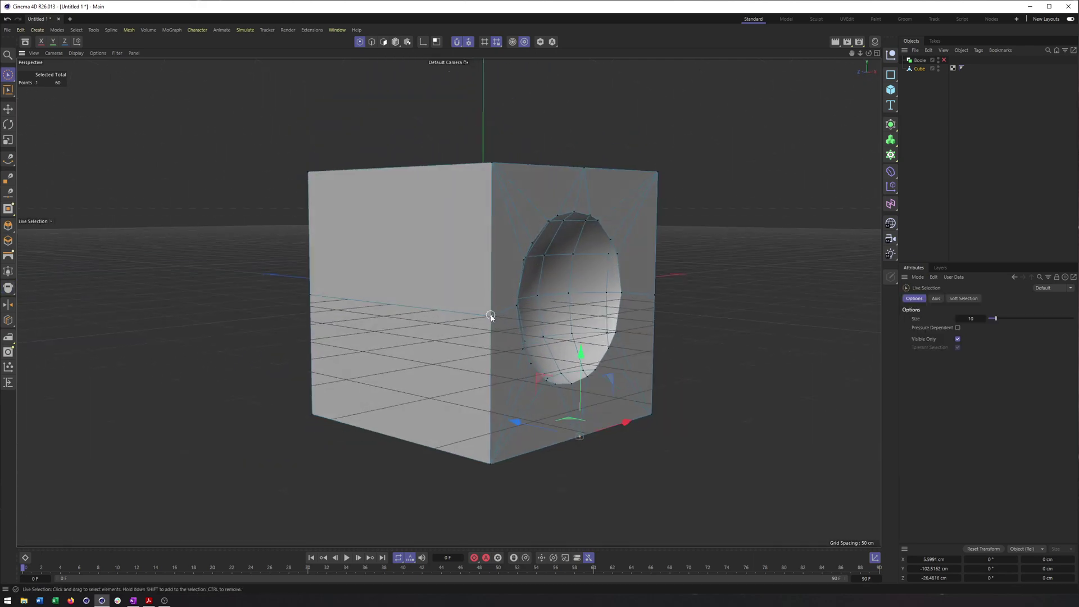
{"action": "left_click", "coordinate": [489, 321]}
{"action": "left_click_drag", "start_coordinate": [469, 327], "coordinate": [426, 308], "text": "alt"}
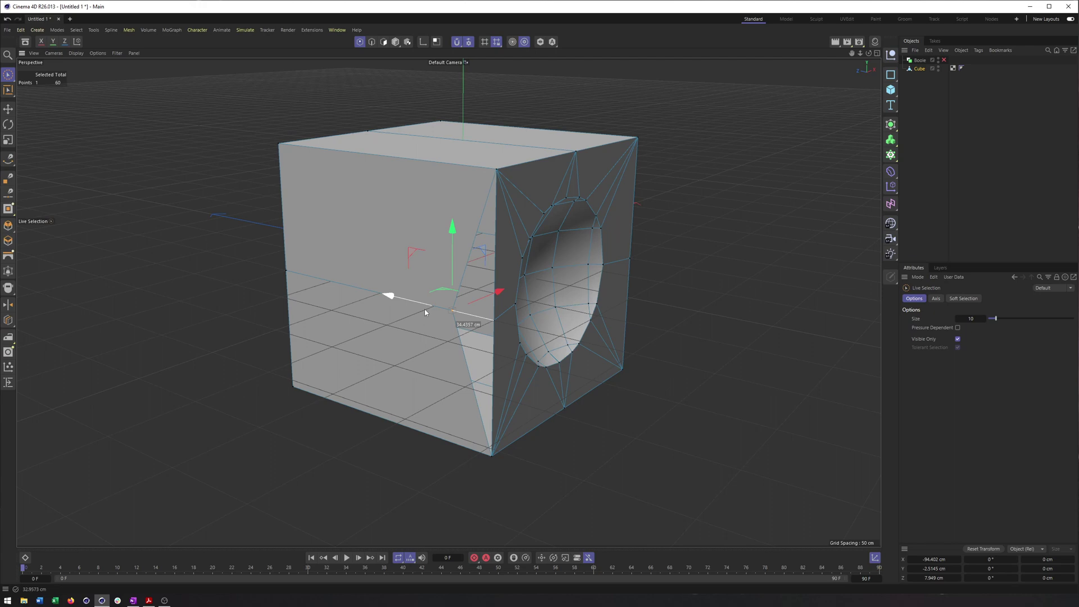
{"action": "left_click", "coordinate": [493, 319], "text": "shift"}
{"action": "key", "text": "space"}
{"action": "left_click", "coordinate": [493, 320]}
Separate the overlapping points halfway up the front face's right vertical edge along Z and weld them at the cube's edge
{"action": "left_click_drag", "start_coordinate": [522, 318], "coordinate": [585, 308], "text": "alt"}
{"action": "key", "text": "space"}
{"action": "right_click_drag", "start_coordinate": [599, 302], "coordinate": [783, 314], "text": "alt"}
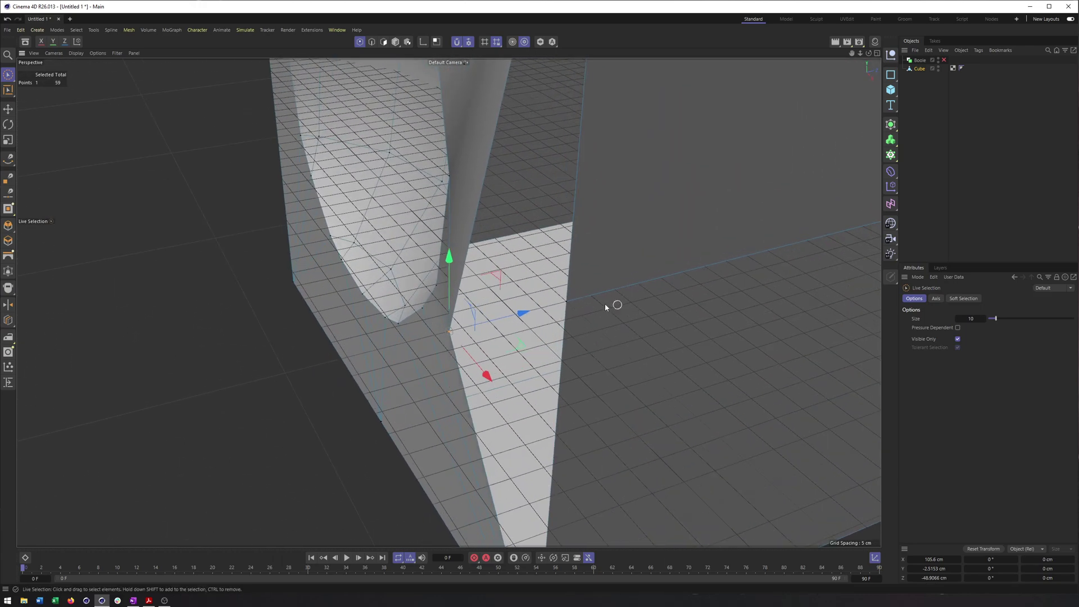
{"action": "left_click", "coordinate": [567, 301], "text": "shift"}
{"action": "key", "text": "m"}
{"action": "key", "text": "q"}
{"action": "left_click", "coordinate": [568, 305]}
Hide the grid in the perspective view so the welded cube and its spherical cavity can be inspected
{"action": "scroll", "coordinate": [584, 293], "scroll_direction": "down", "scroll_amount": 6}
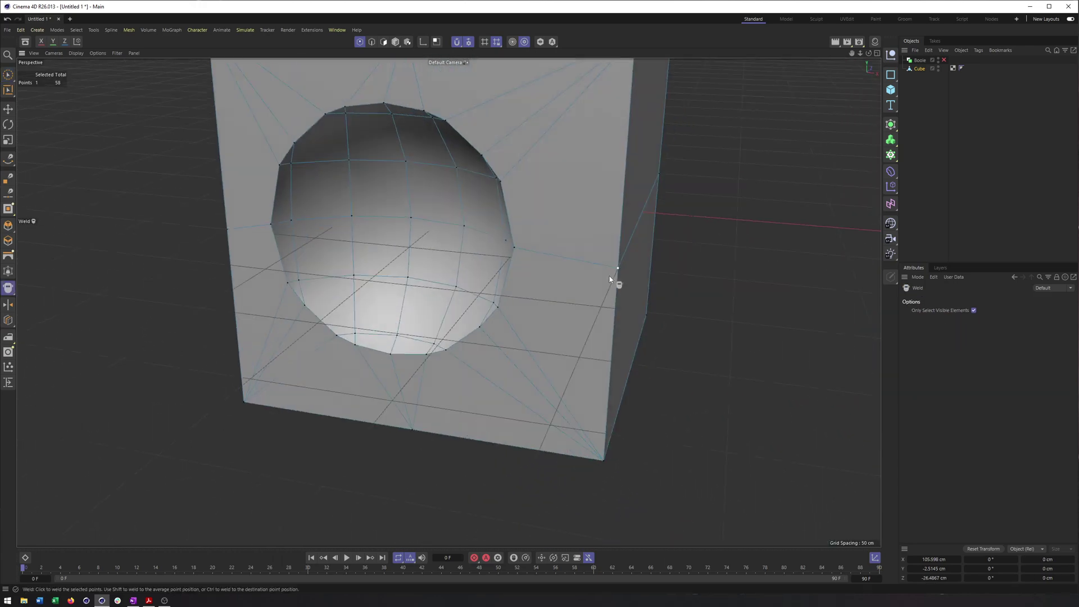
{"action": "left_click_drag", "start_coordinate": [582, 290], "coordinate": [698, 238], "text": "alt"}
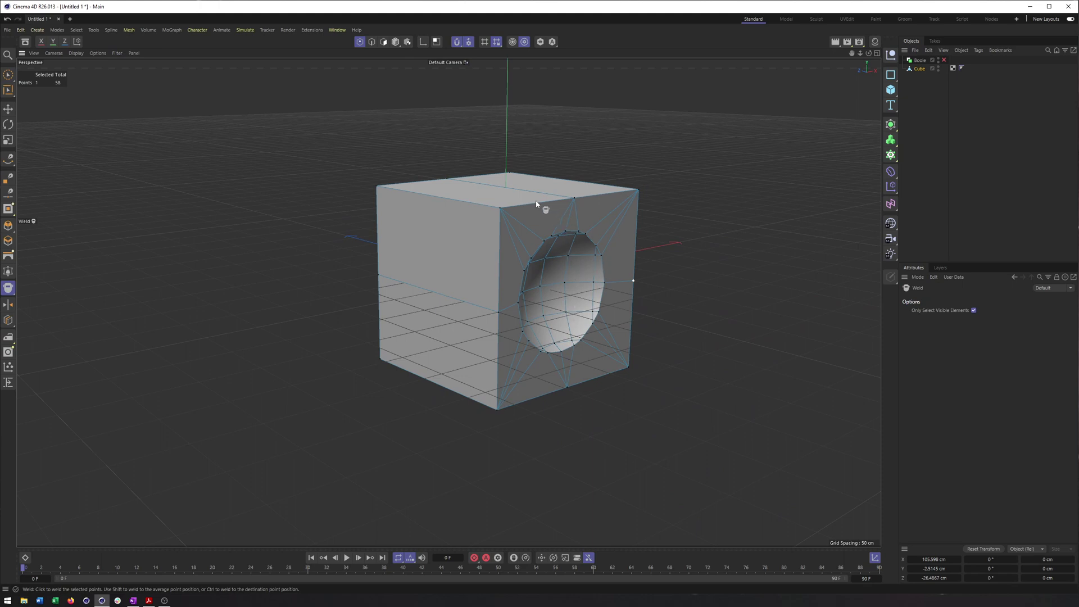
{"action": "left_click_drag", "start_coordinate": [551, 212], "coordinate": [587, 249], "text": "alt"}
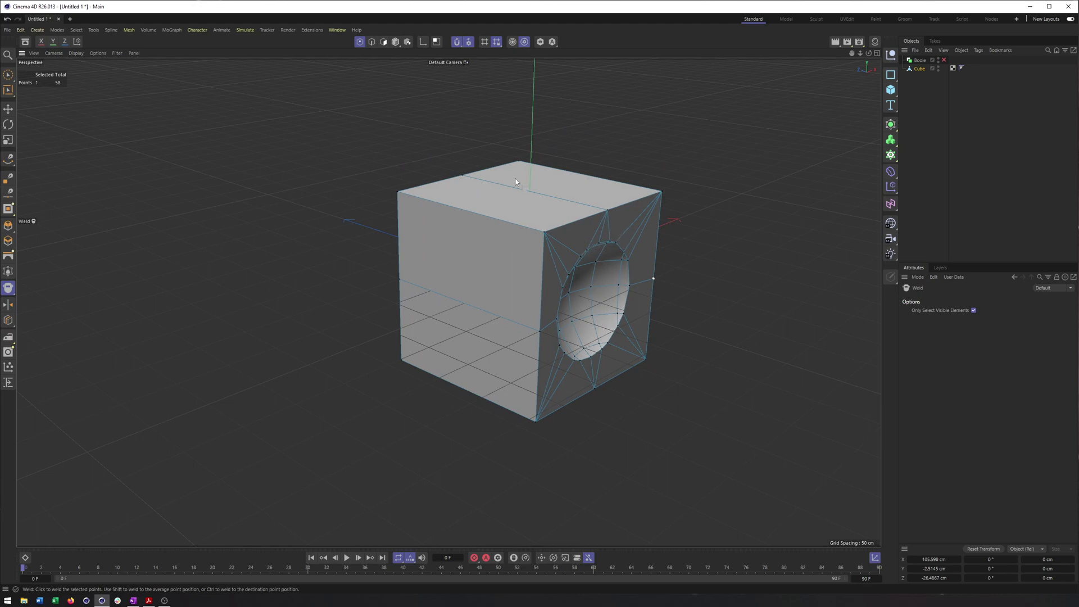
{"action": "left_click_drag", "start_coordinate": [482, 292], "coordinate": [446, 242], "text": "alt"}
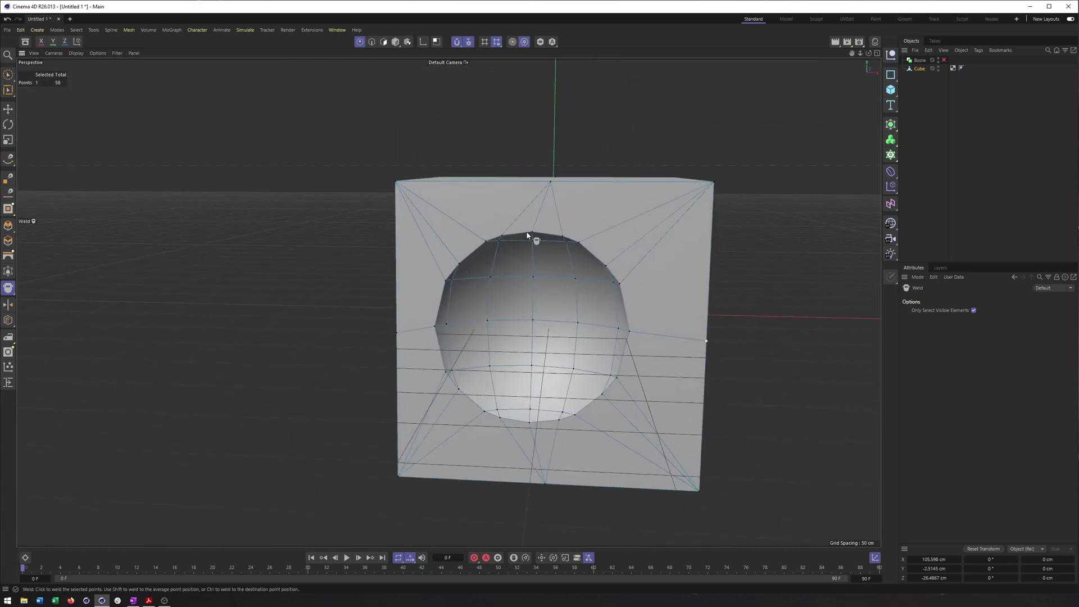
{"action": "left_click_drag", "start_coordinate": [527, 235], "coordinate": [439, 245], "text": "alt"}
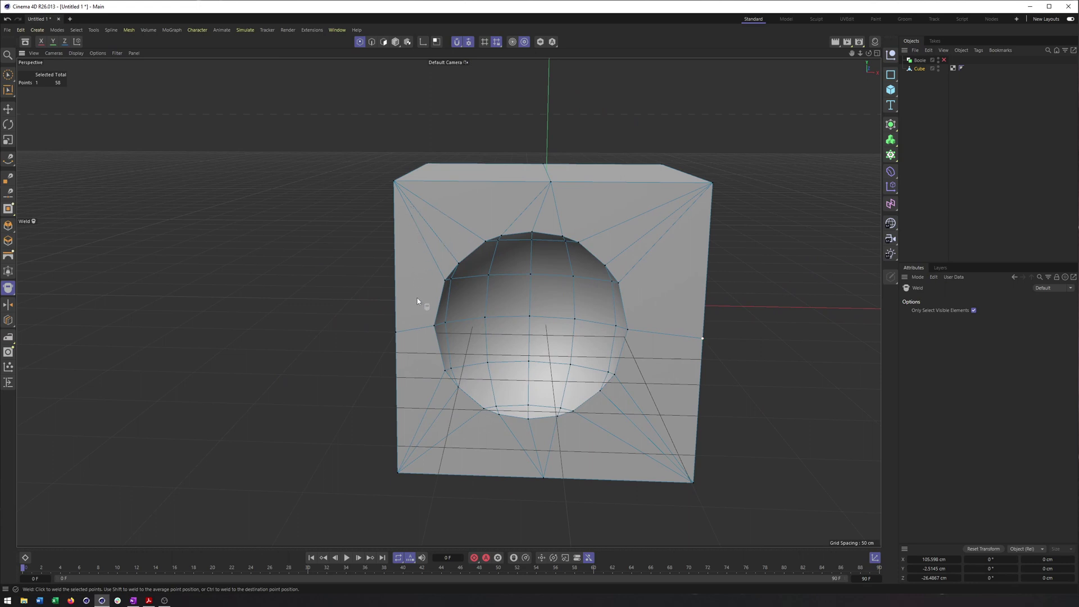
{"action": "mouse_move", "coordinate": [415, 329]}
{"action": "left_mouse_down", "text": "alt"}
{"action": "mouse_move", "coordinate": [429, 304]}
{"action": "mouse_move", "coordinate": [424, 311]}
{"action": "left_mouse_up", "text": "alt"}
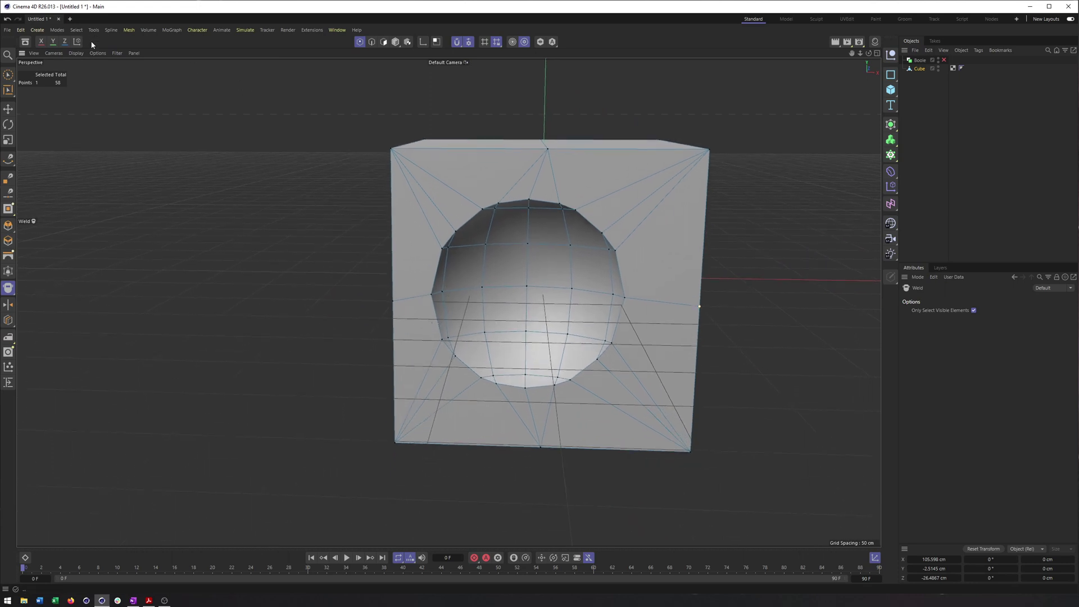
{"action": "left_click", "coordinate": [107, 53]}
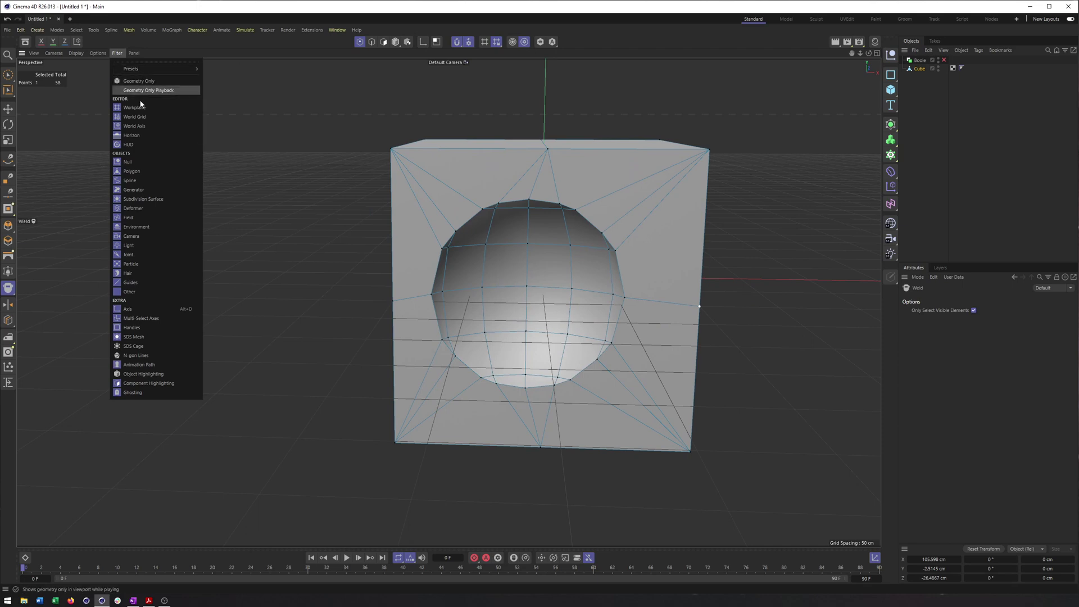
{"action": "left_click", "coordinate": [107, 107]}
{"action": "left_click_drag", "start_coordinate": [399, 224], "coordinate": [402, 220], "text": "alt"}
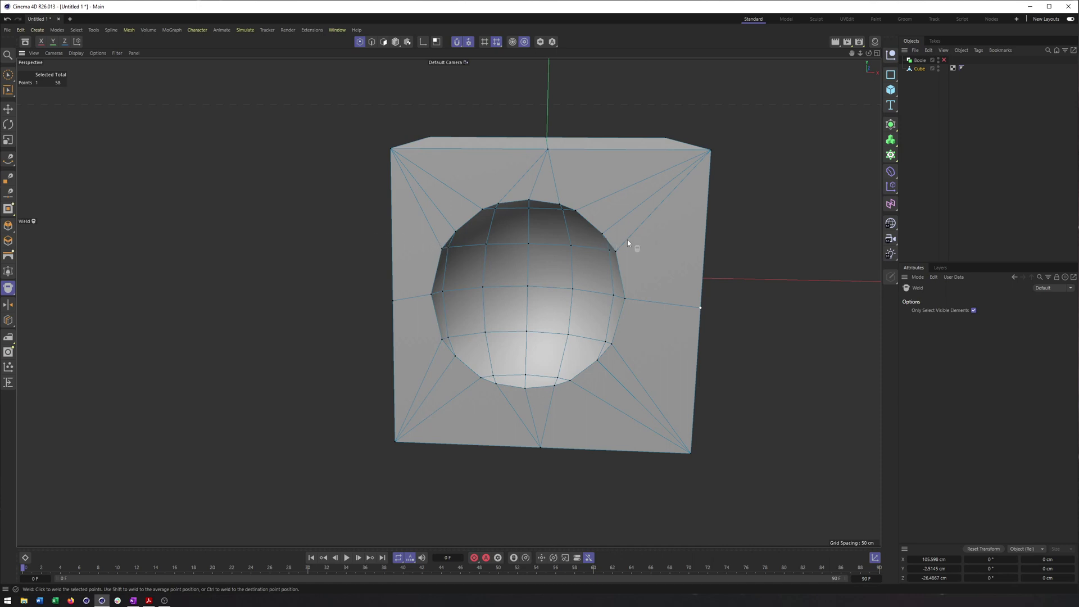
{"action": "mouse_move", "coordinate": [627, 240]}
{"action": "left_mouse_down", "text": "alt"}
{"action": "mouse_move", "coordinate": [658, 252]}
{"action": "mouse_move", "coordinate": [621, 251]}
{"action": "mouse_move", "coordinate": [618, 240]}
{"action": "left_mouse_up", "text": "alt"}
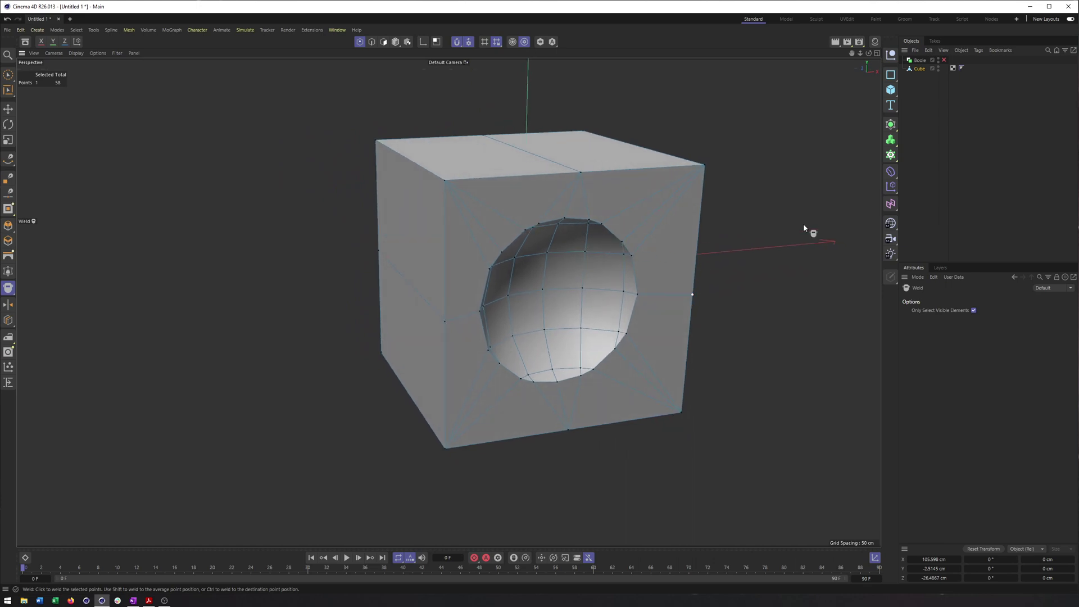
{"action": "left_click", "coordinate": [891, 125]}
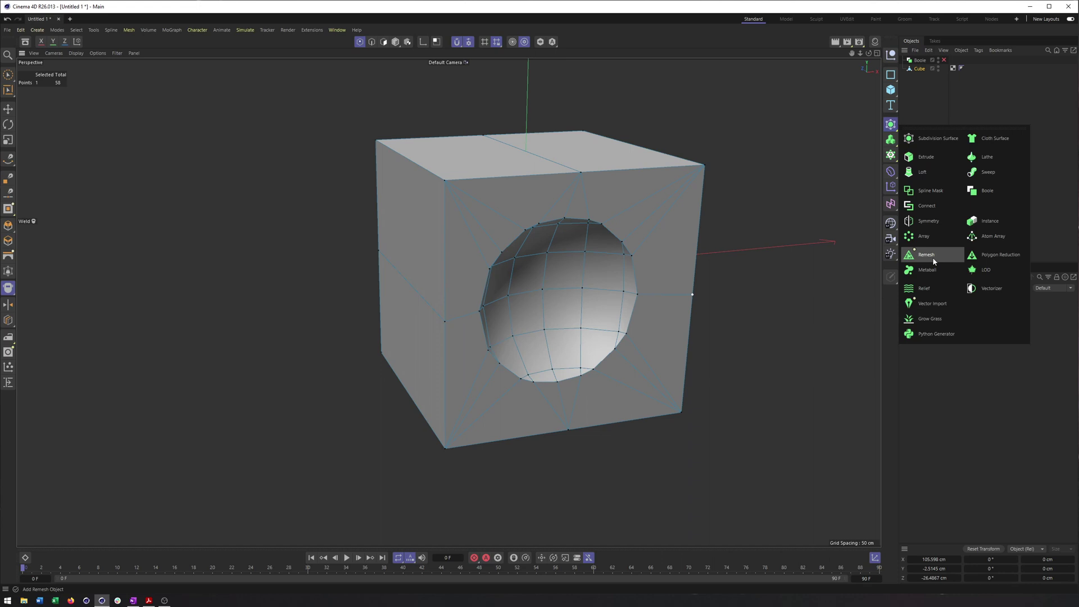
{"action": "left_click", "coordinate": [654, 167]}
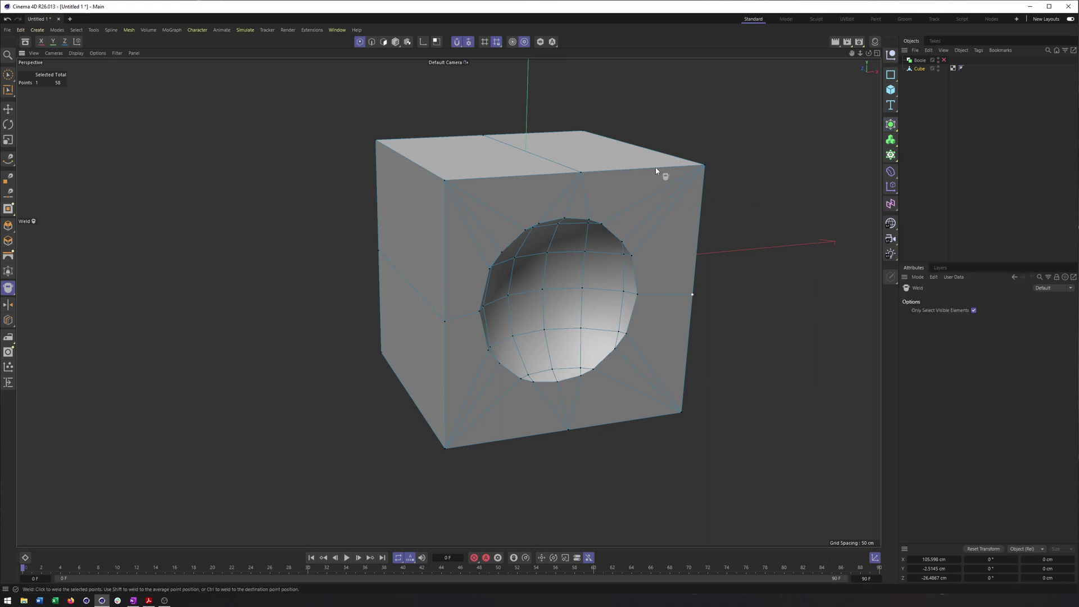
{"action": "middle_click_drag", "start_coordinate": [618, 223], "coordinate": [596, 244], "text": "alt"}
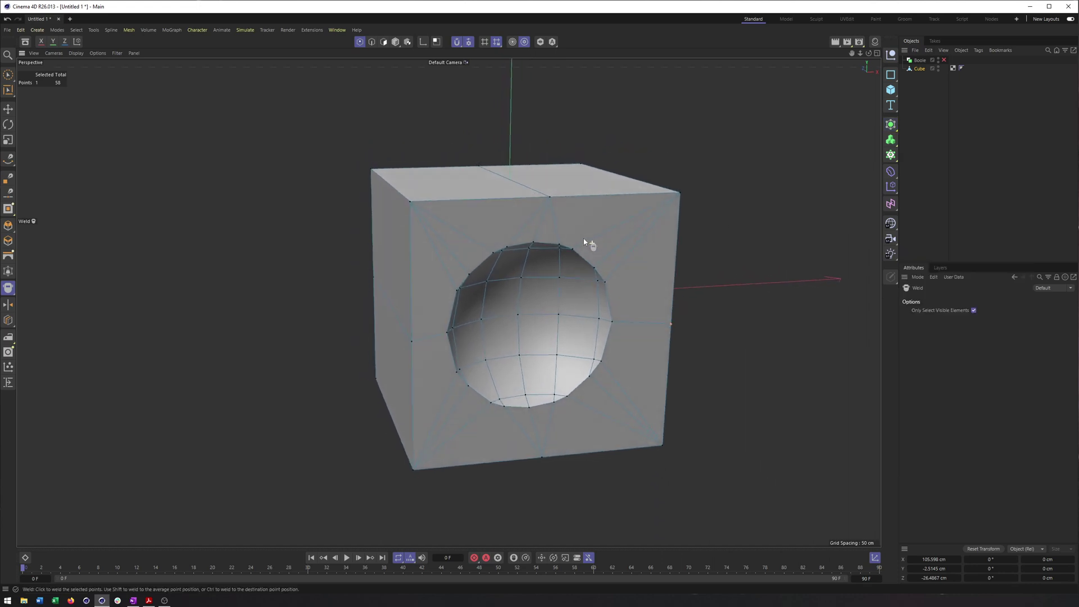